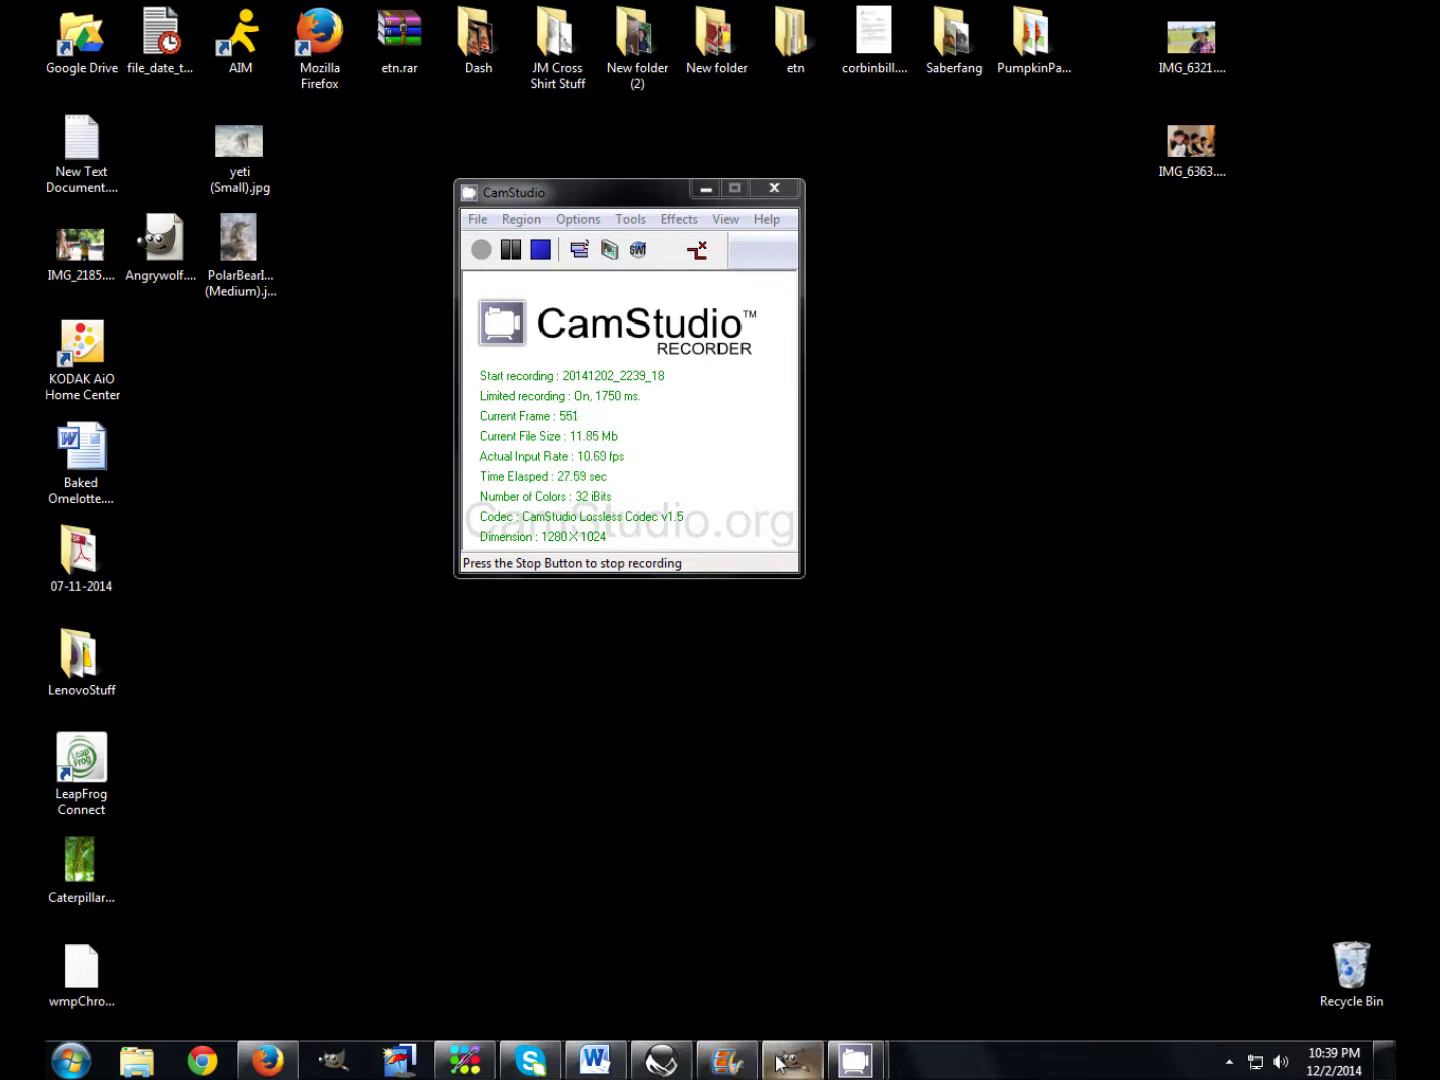
# Switch to GIMP, add a transparent 3900 x 5200 px layer above the wolf background, and make it the active layer.
pyautogui.click(787, 1064)
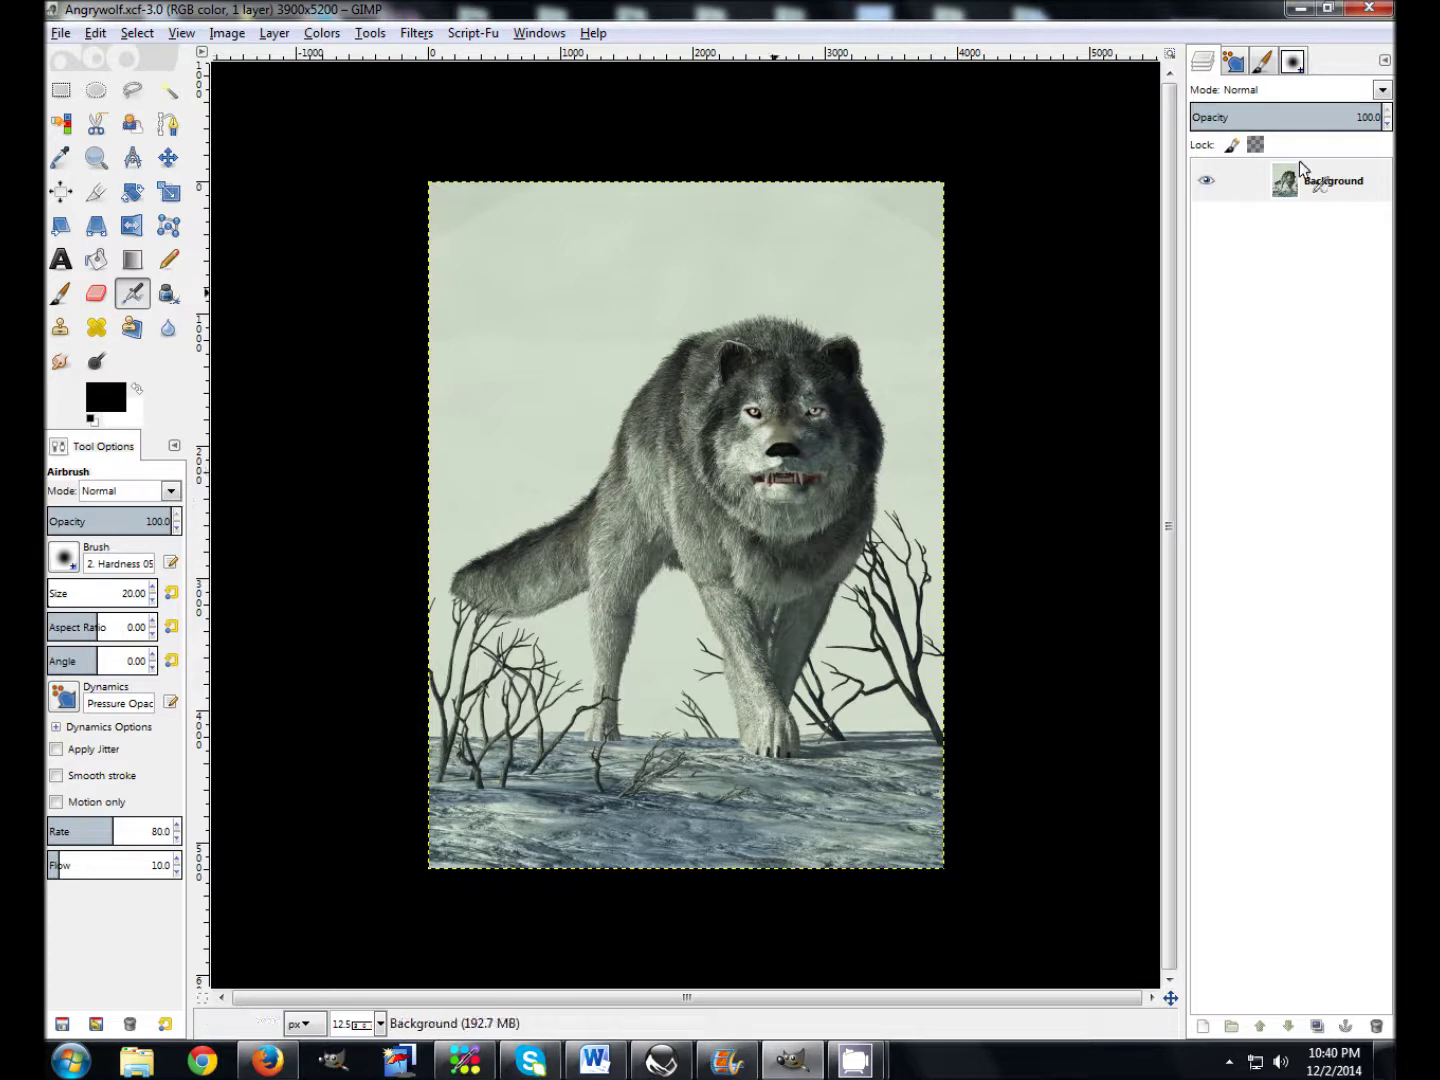
pyautogui.click(1202, 1026)
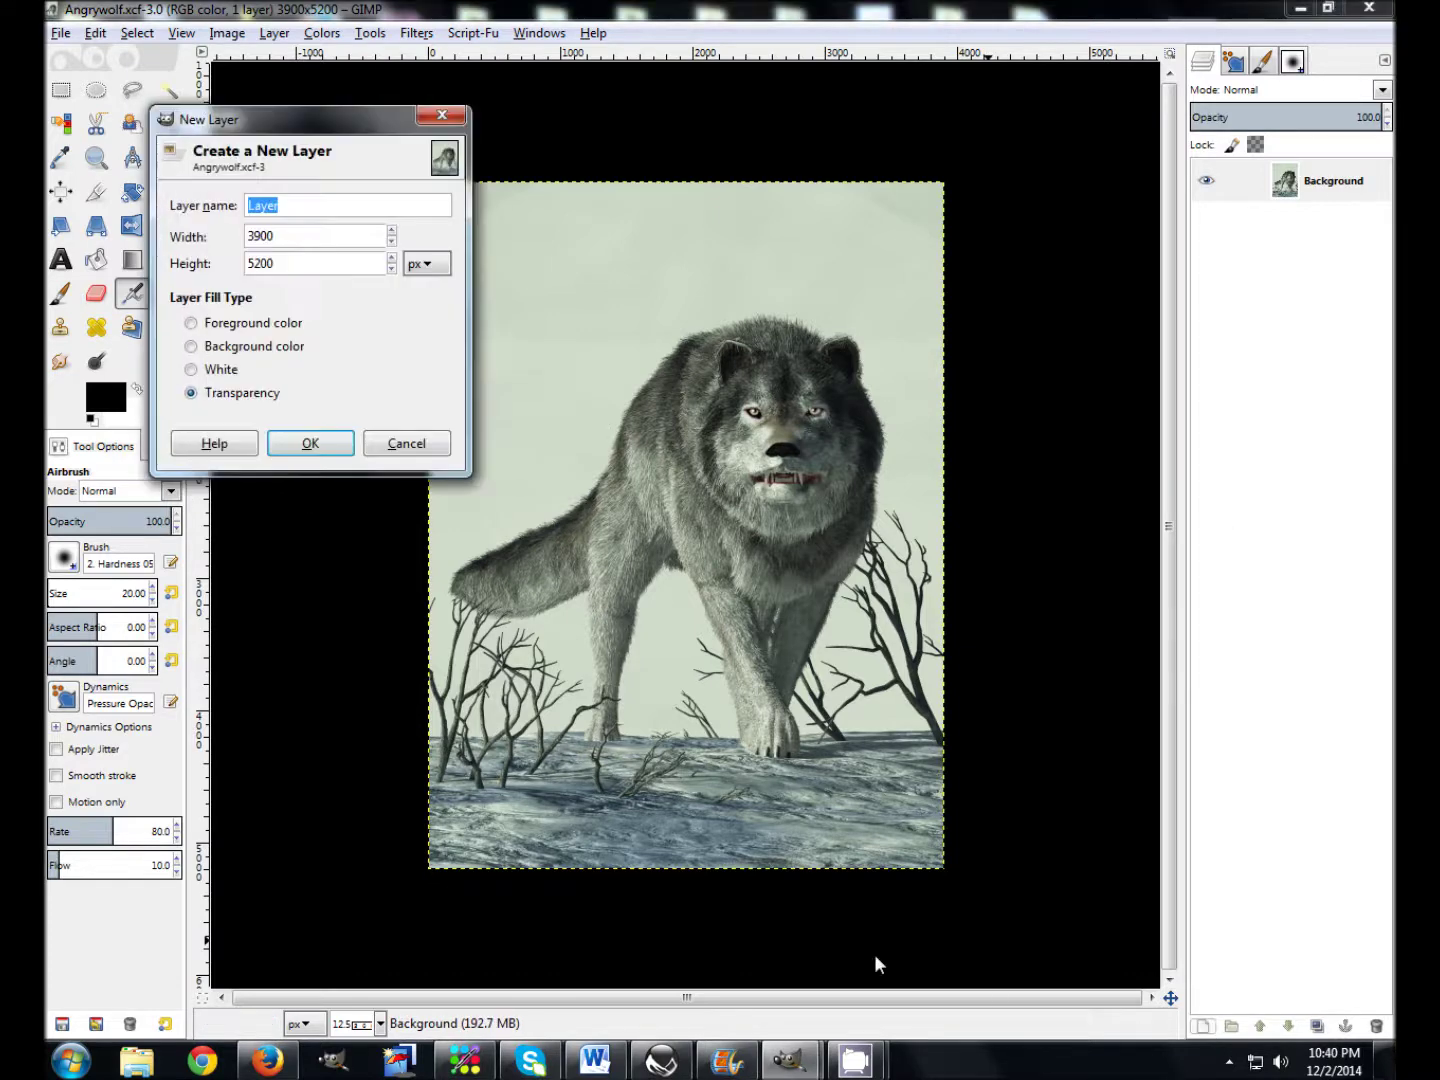
pyautogui.click(306, 446)
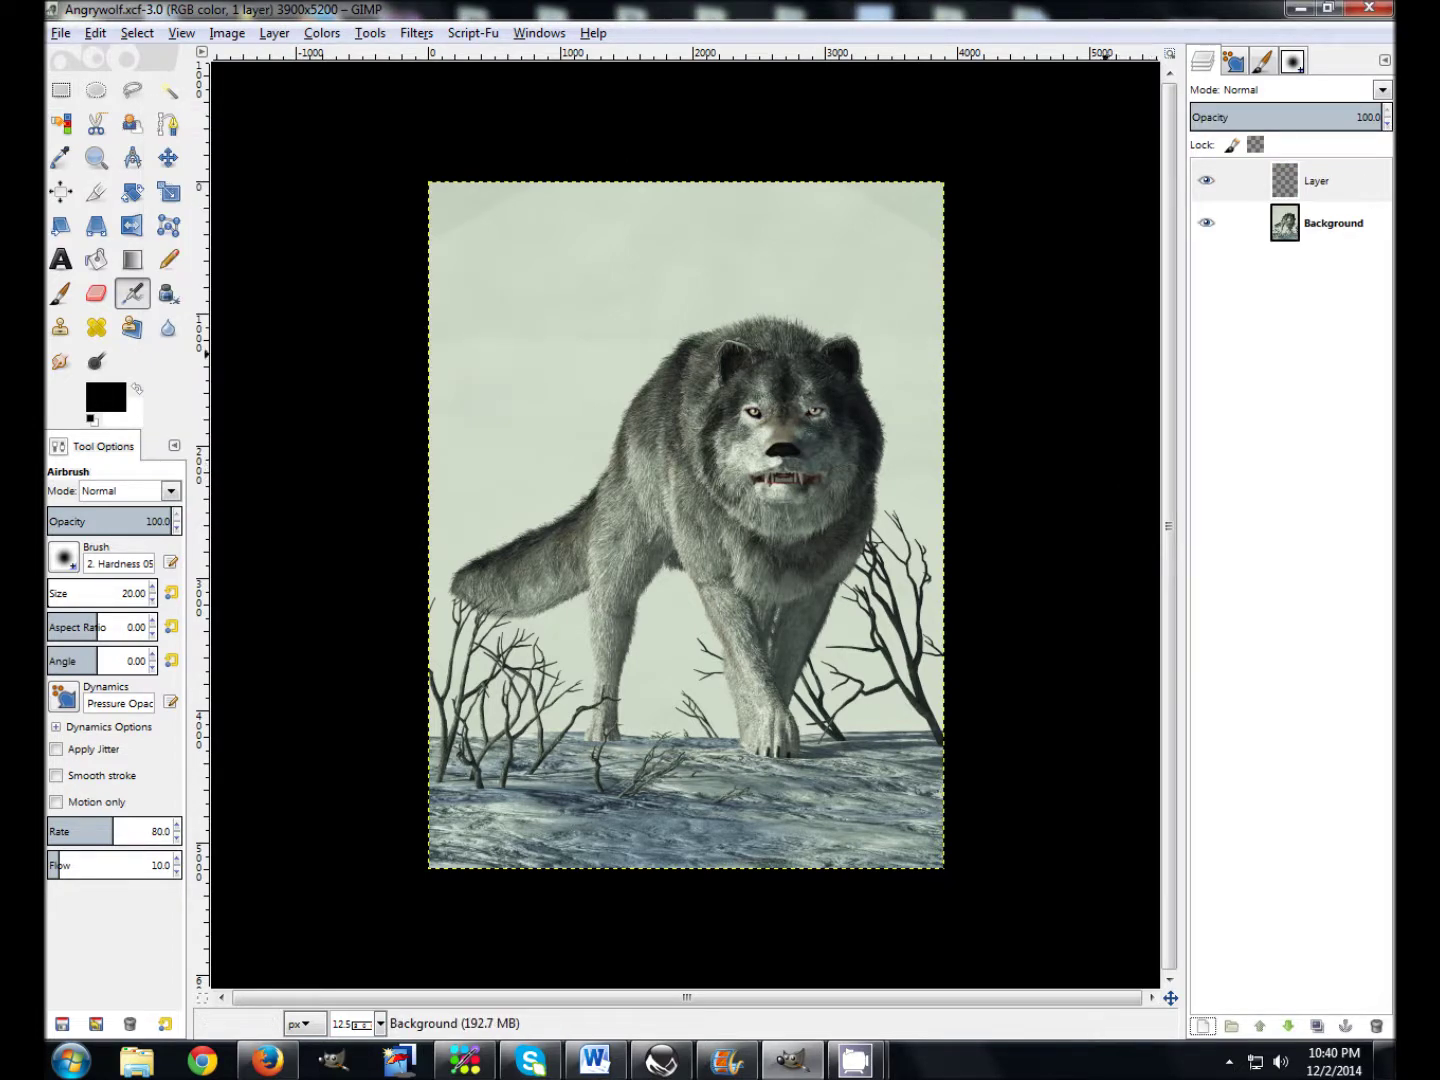
pyautogui.click(1336, 187)
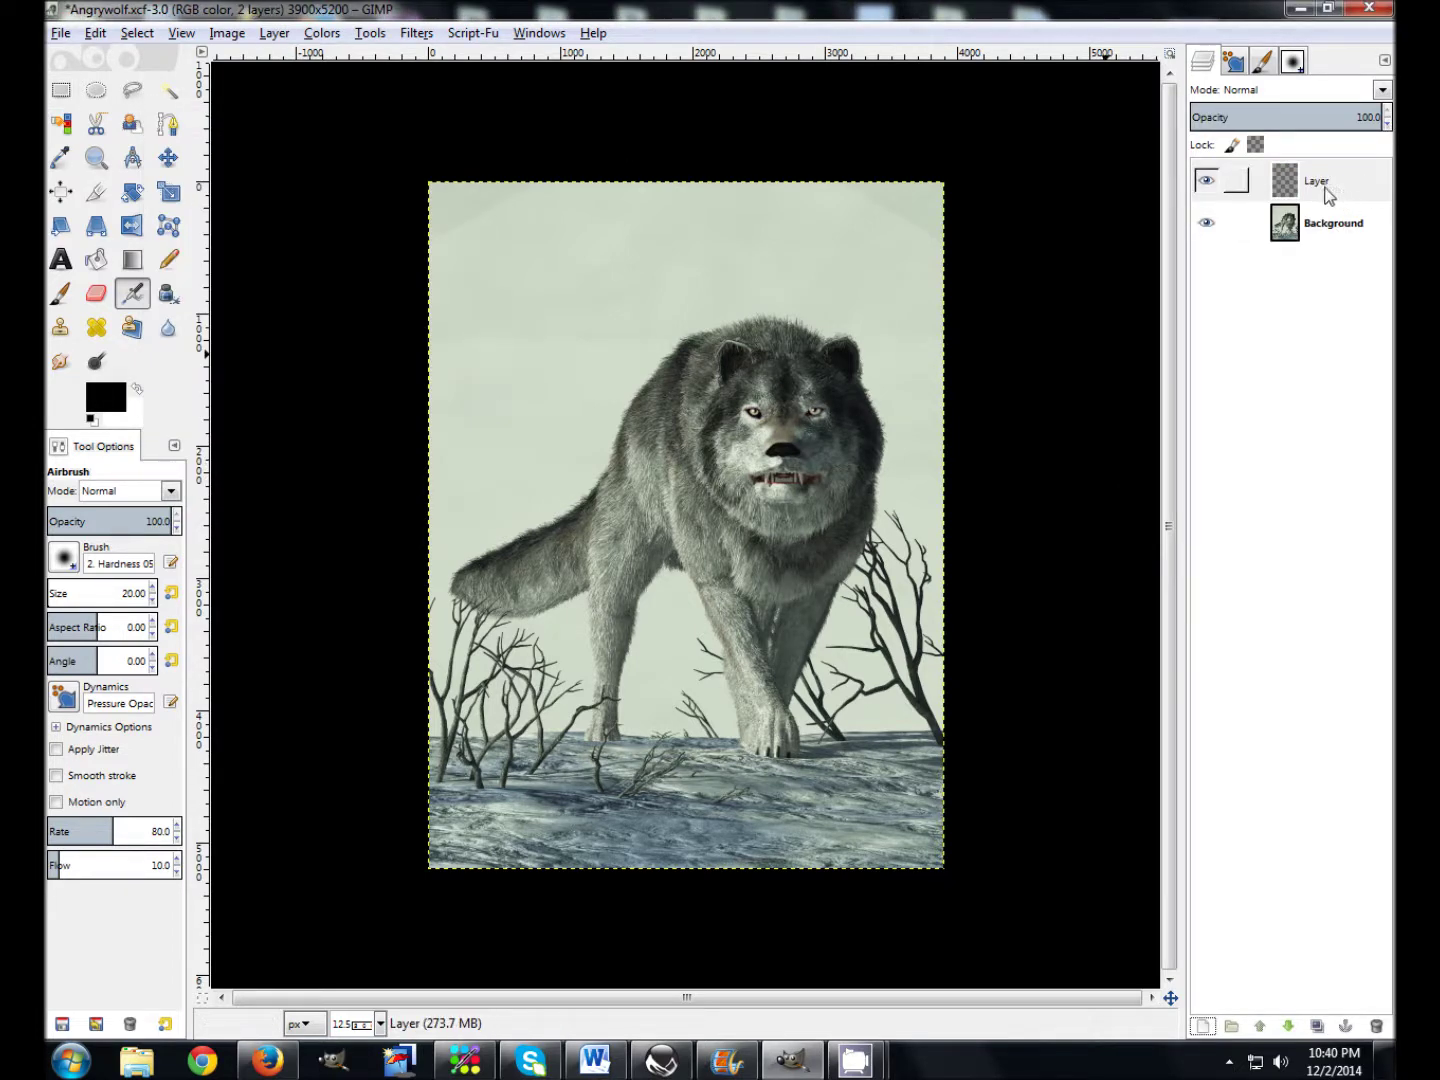
pyautogui.click(1328, 194)
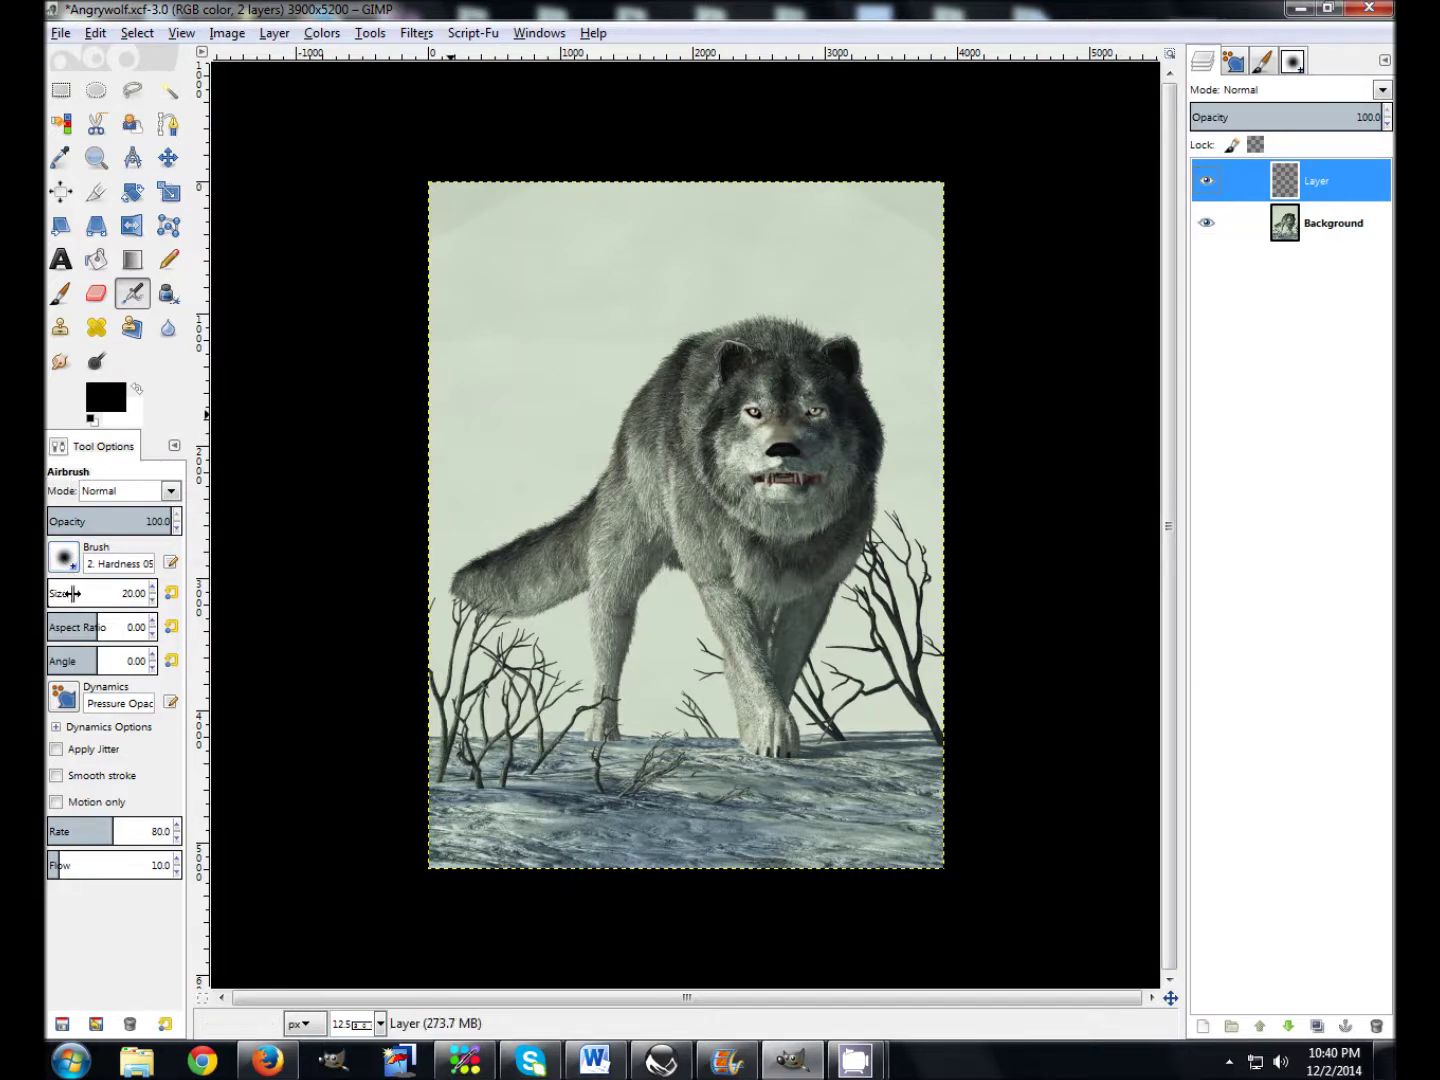
# Set the Airbrush size to 663.49 and enable jitter with an amount of 1.5.
pyautogui.moveTo(59, 593)
pyautogui.mouseDown()
pyautogui.moveTo(97, 588)
pyautogui.moveTo(58, 595)
pyautogui.moveTo(104, 599)
pyautogui.moveTo(55, 597)
pyautogui.mouseUp()
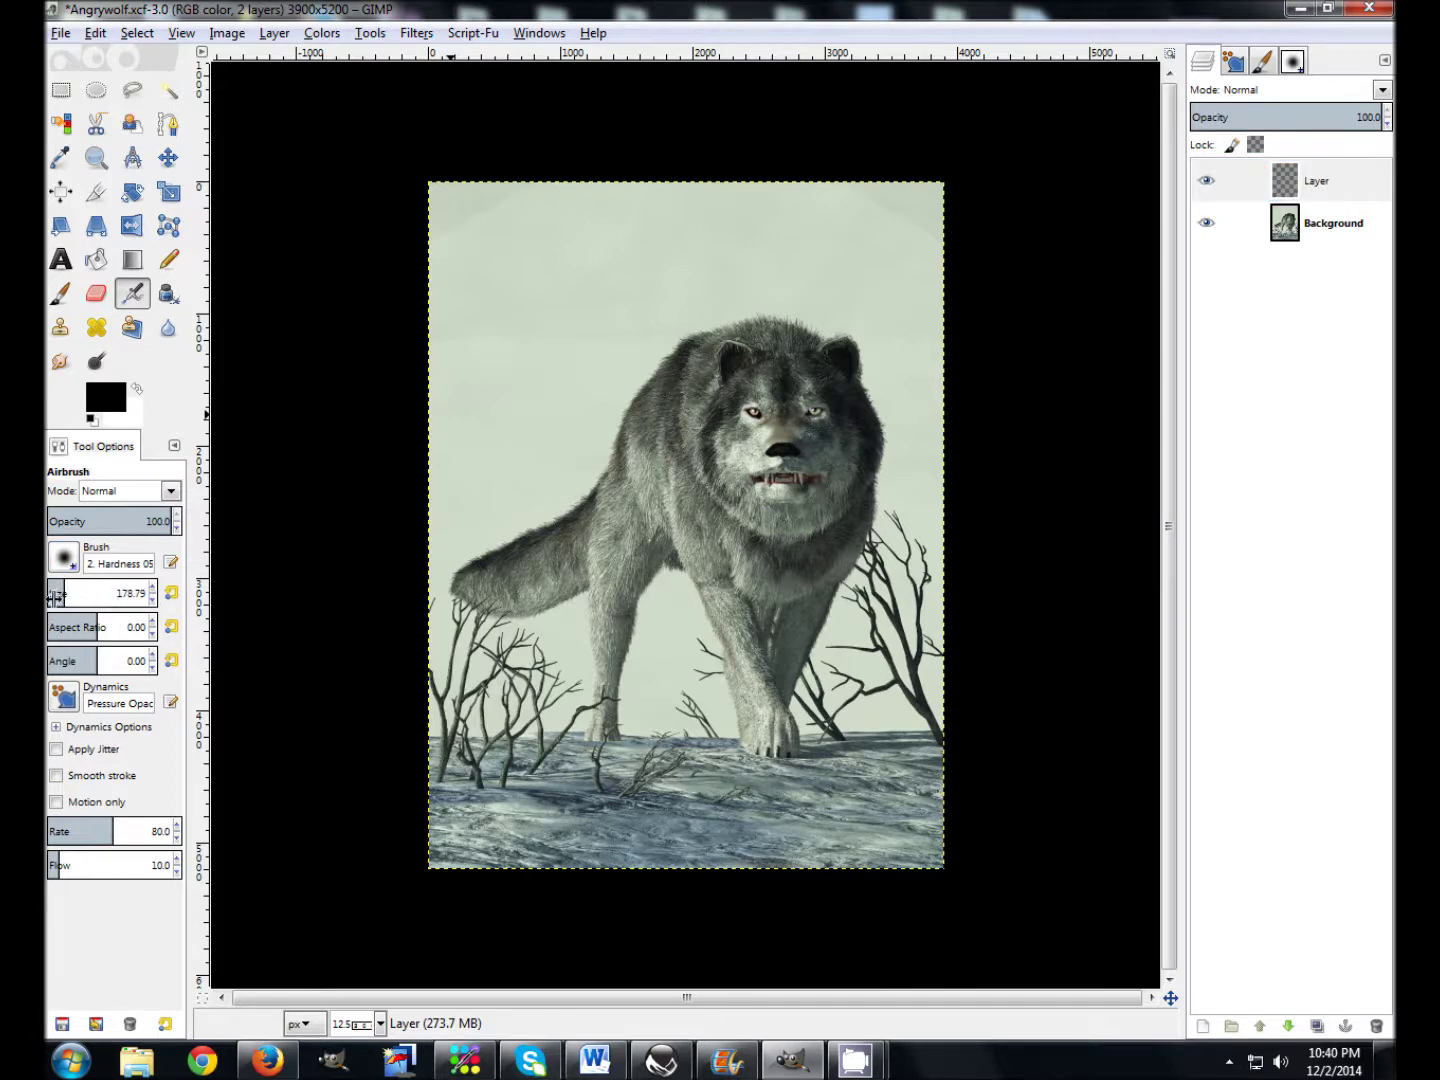
pyautogui.moveTo(89, 605)
pyautogui.mouseDown()
pyautogui.moveTo(68, 648)
pyautogui.moveTo(121, 598)
pyautogui.moveTo(312, 598)
pyautogui.mouseUp()
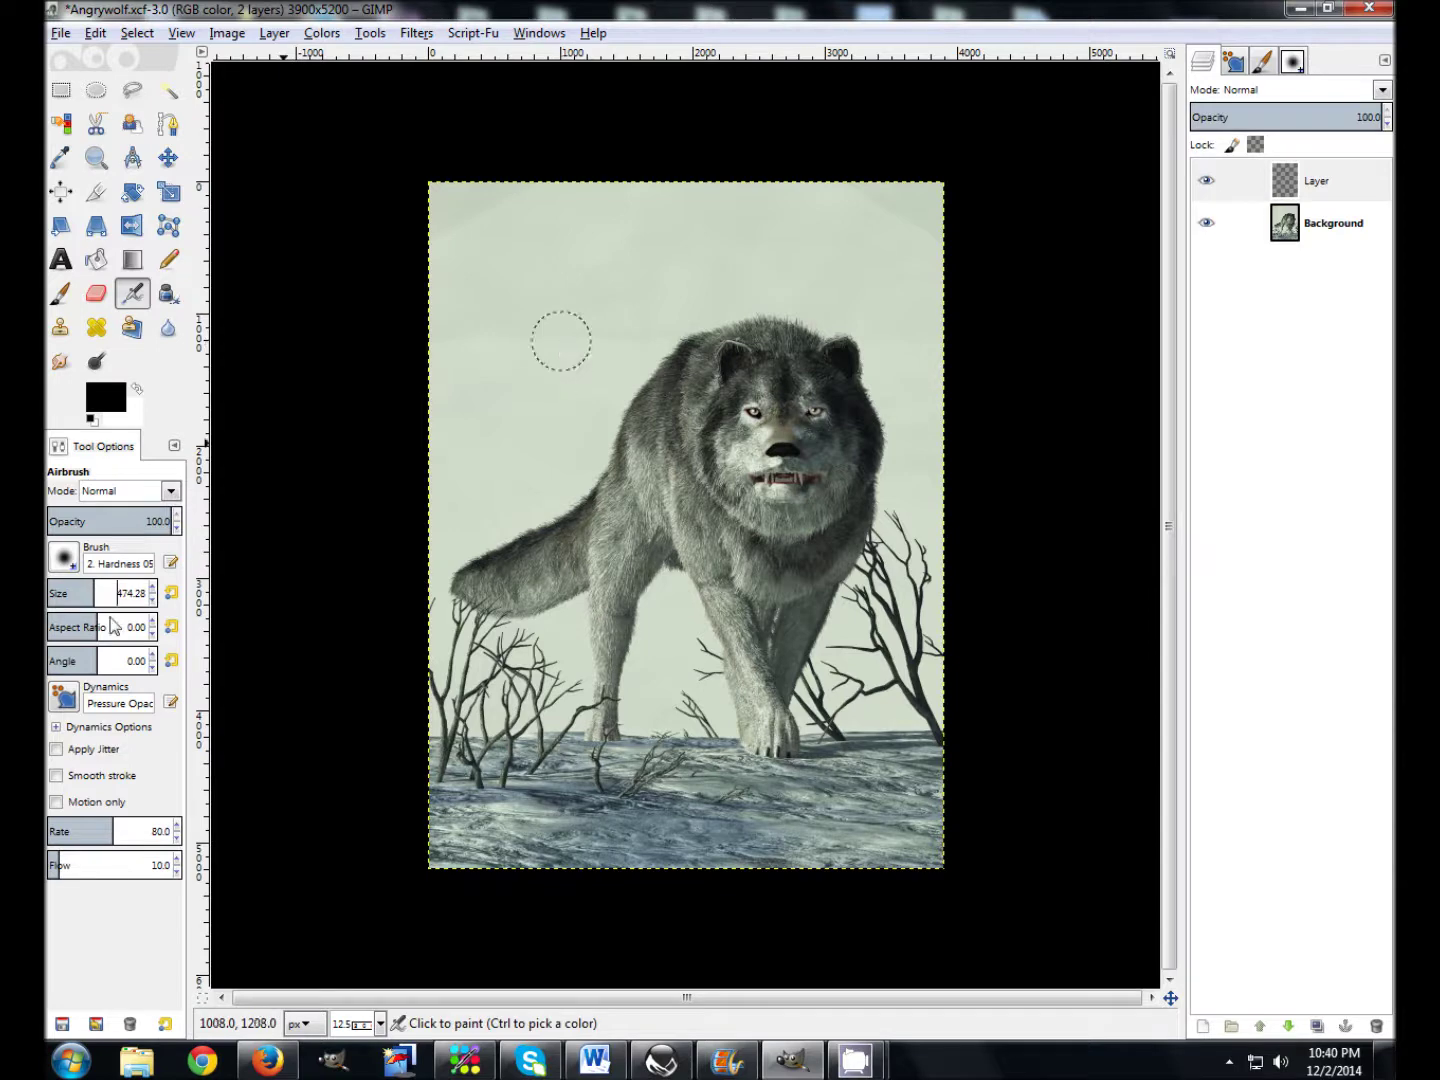
pyautogui.moveTo(92, 597); pyautogui.dragTo(119, 592)
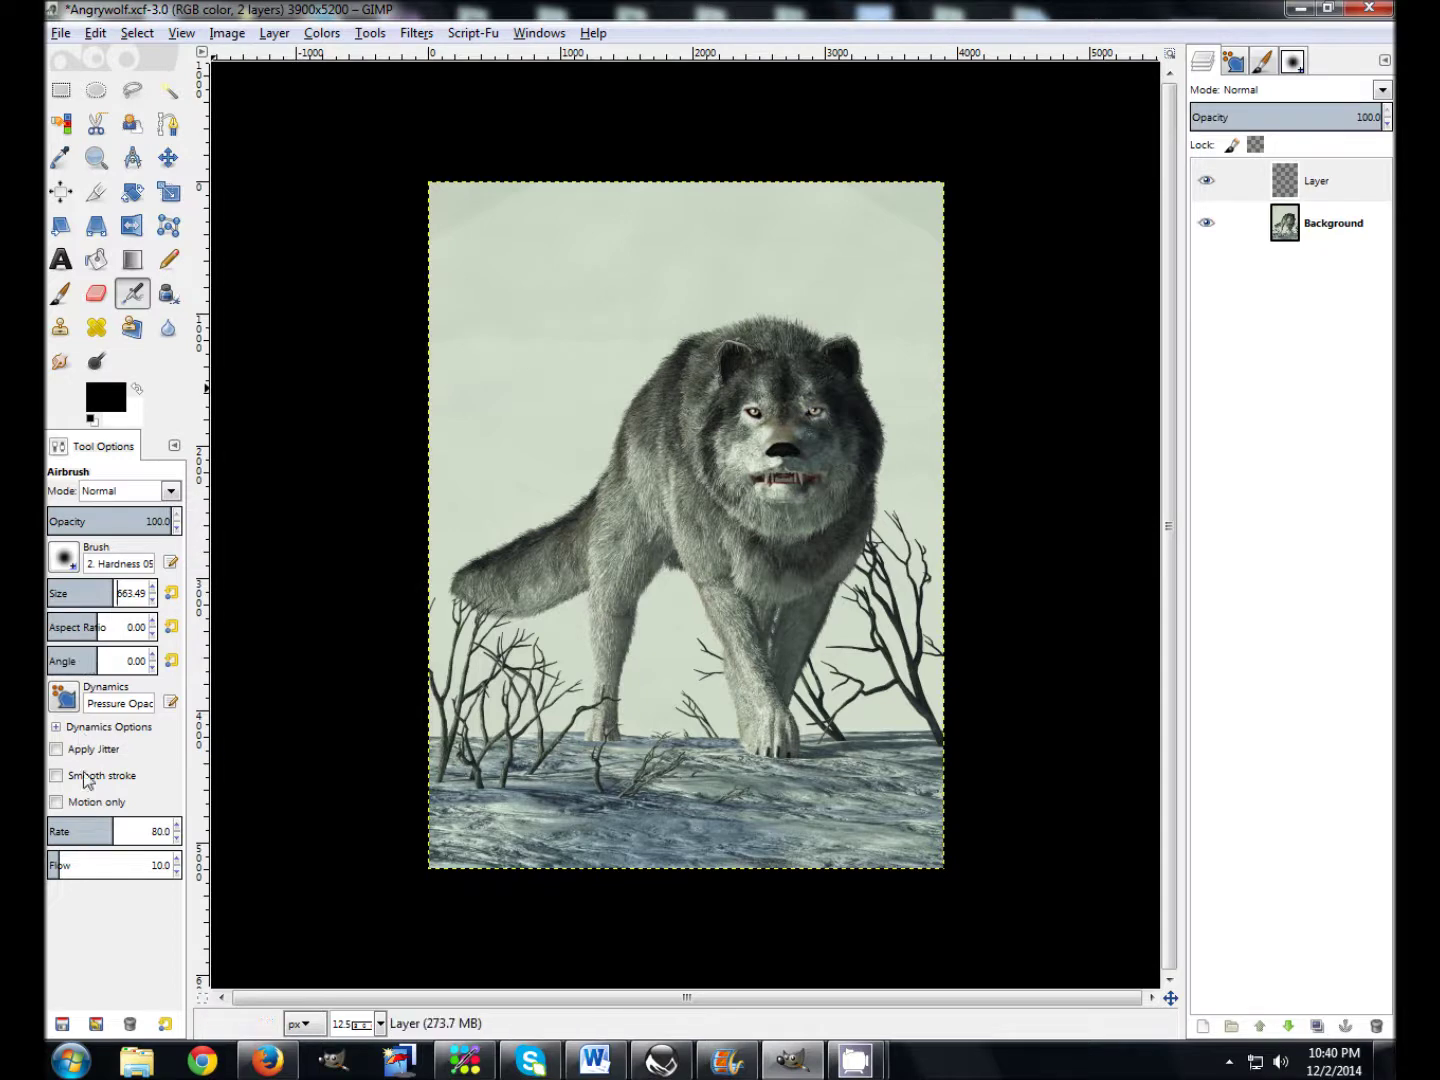
pyautogui.click(58, 751)
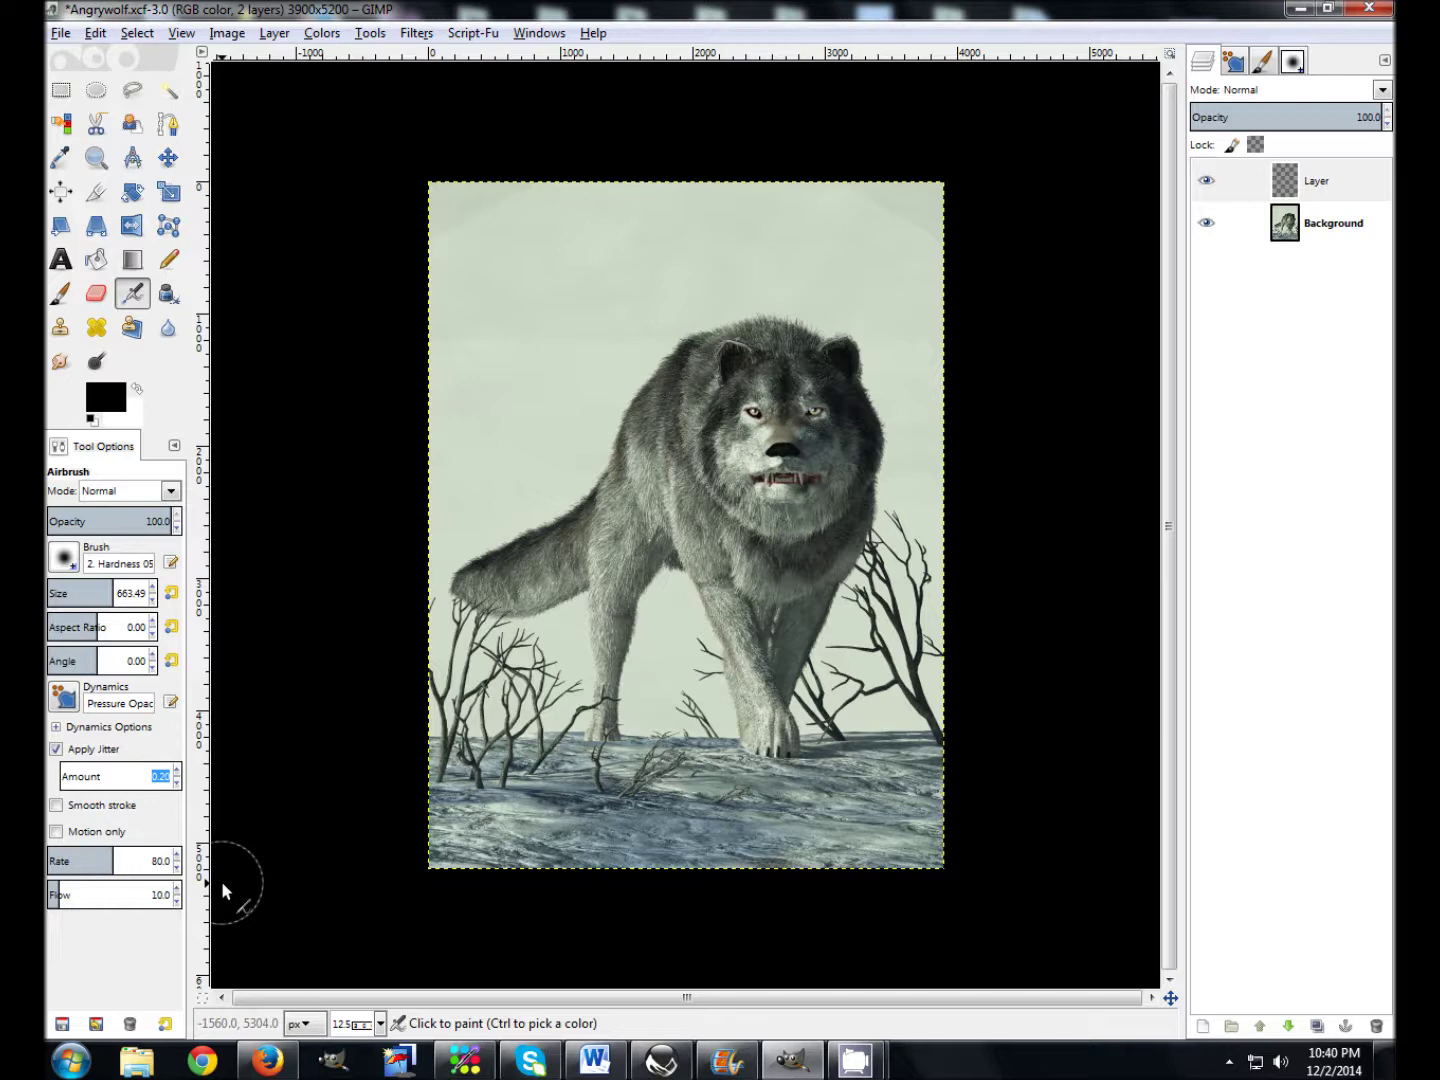
pyautogui.write('1.5')
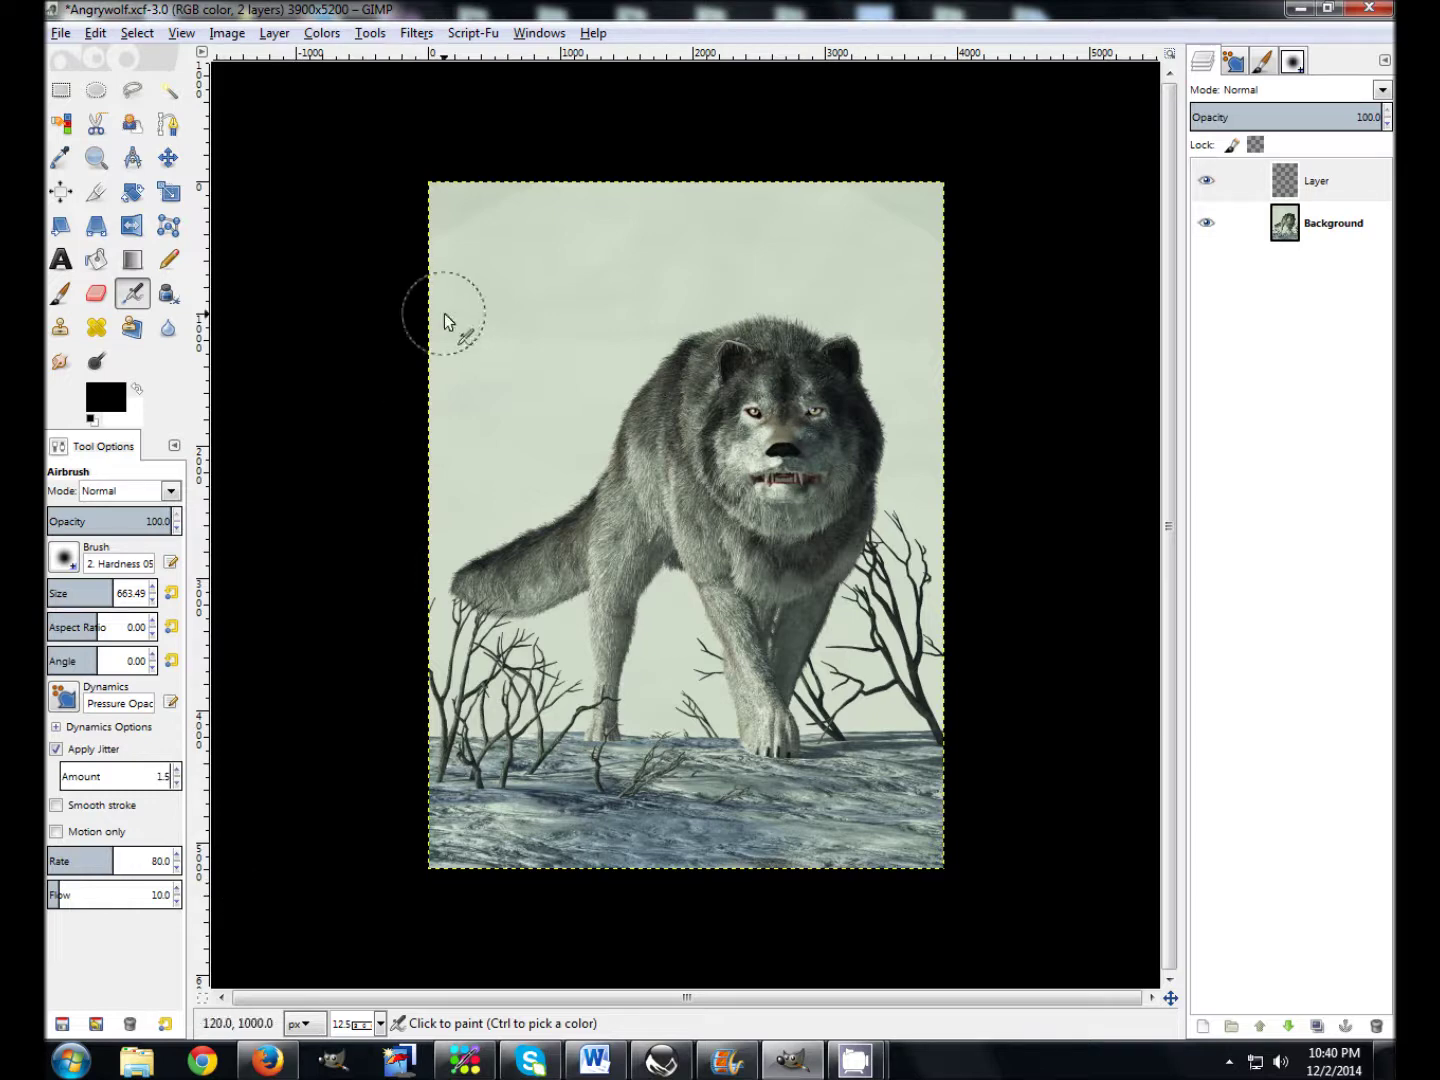
# Airbrush soft black smoke patches along both sides of the sky and around the branches beside the wolf.
pyautogui.moveTo(506, 272)
pyautogui.mouseDown()
pyautogui.moveTo(538, 354)
pyautogui.moveTo(517, 436)
pyautogui.mouseUp()
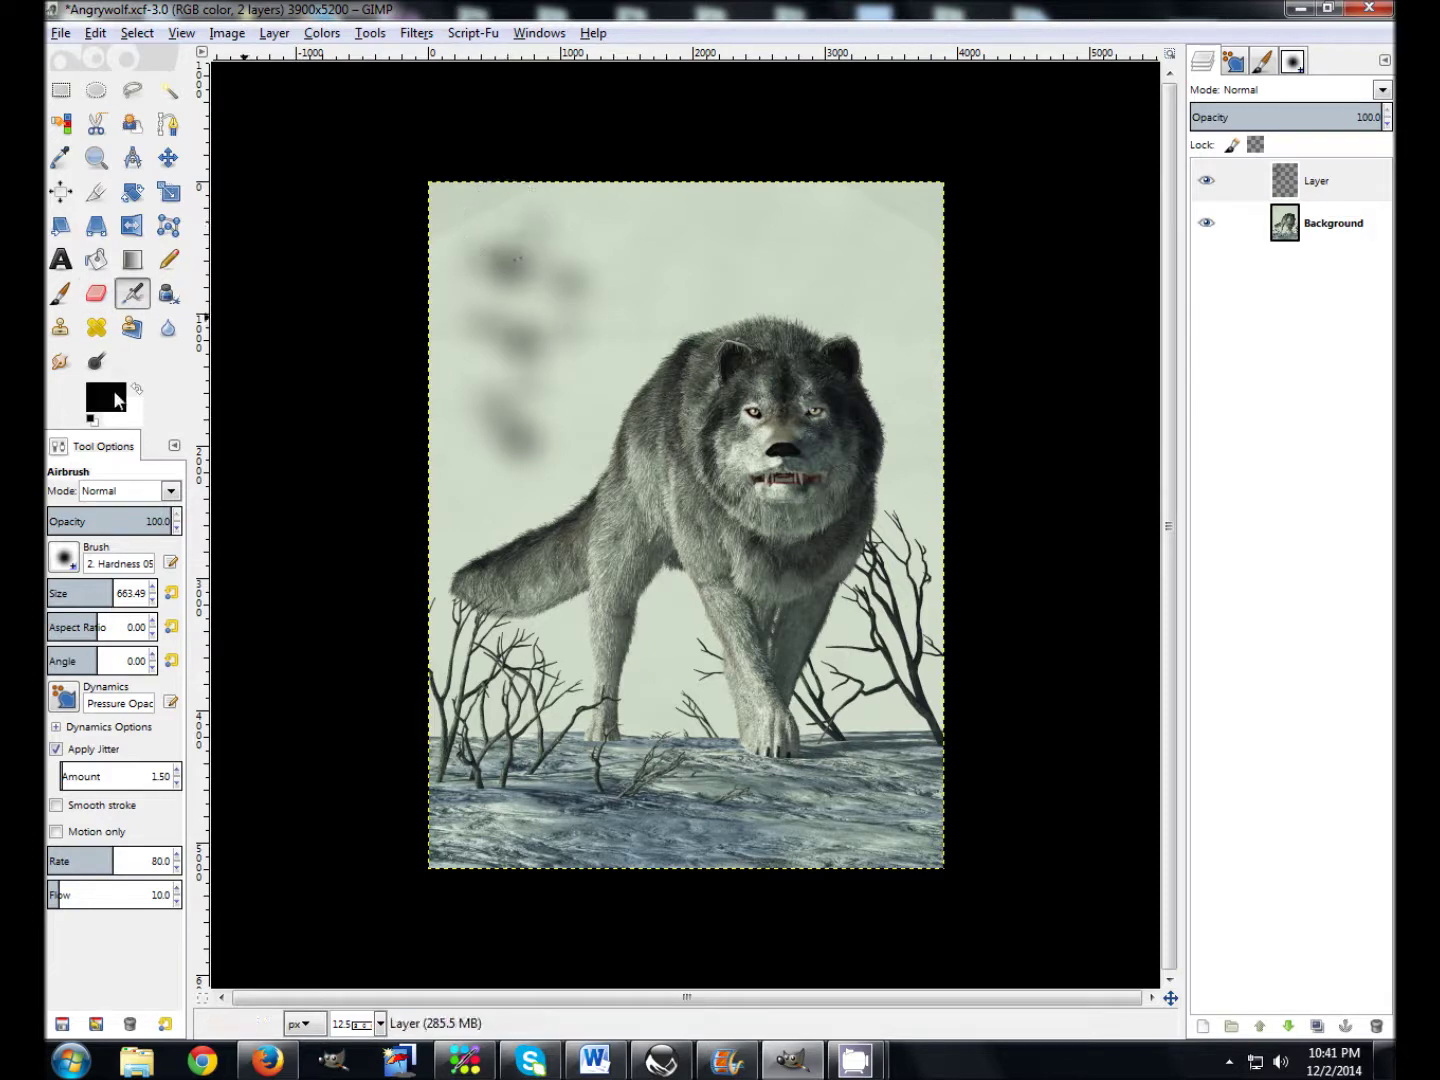
pyautogui.moveTo(505, 205)
pyautogui.mouseDown()
pyautogui.moveTo(463, 229)
pyautogui.moveTo(465, 301)
pyautogui.mouseUp()
pyautogui.moveTo(468, 225); pyautogui.dragTo(437, 347)
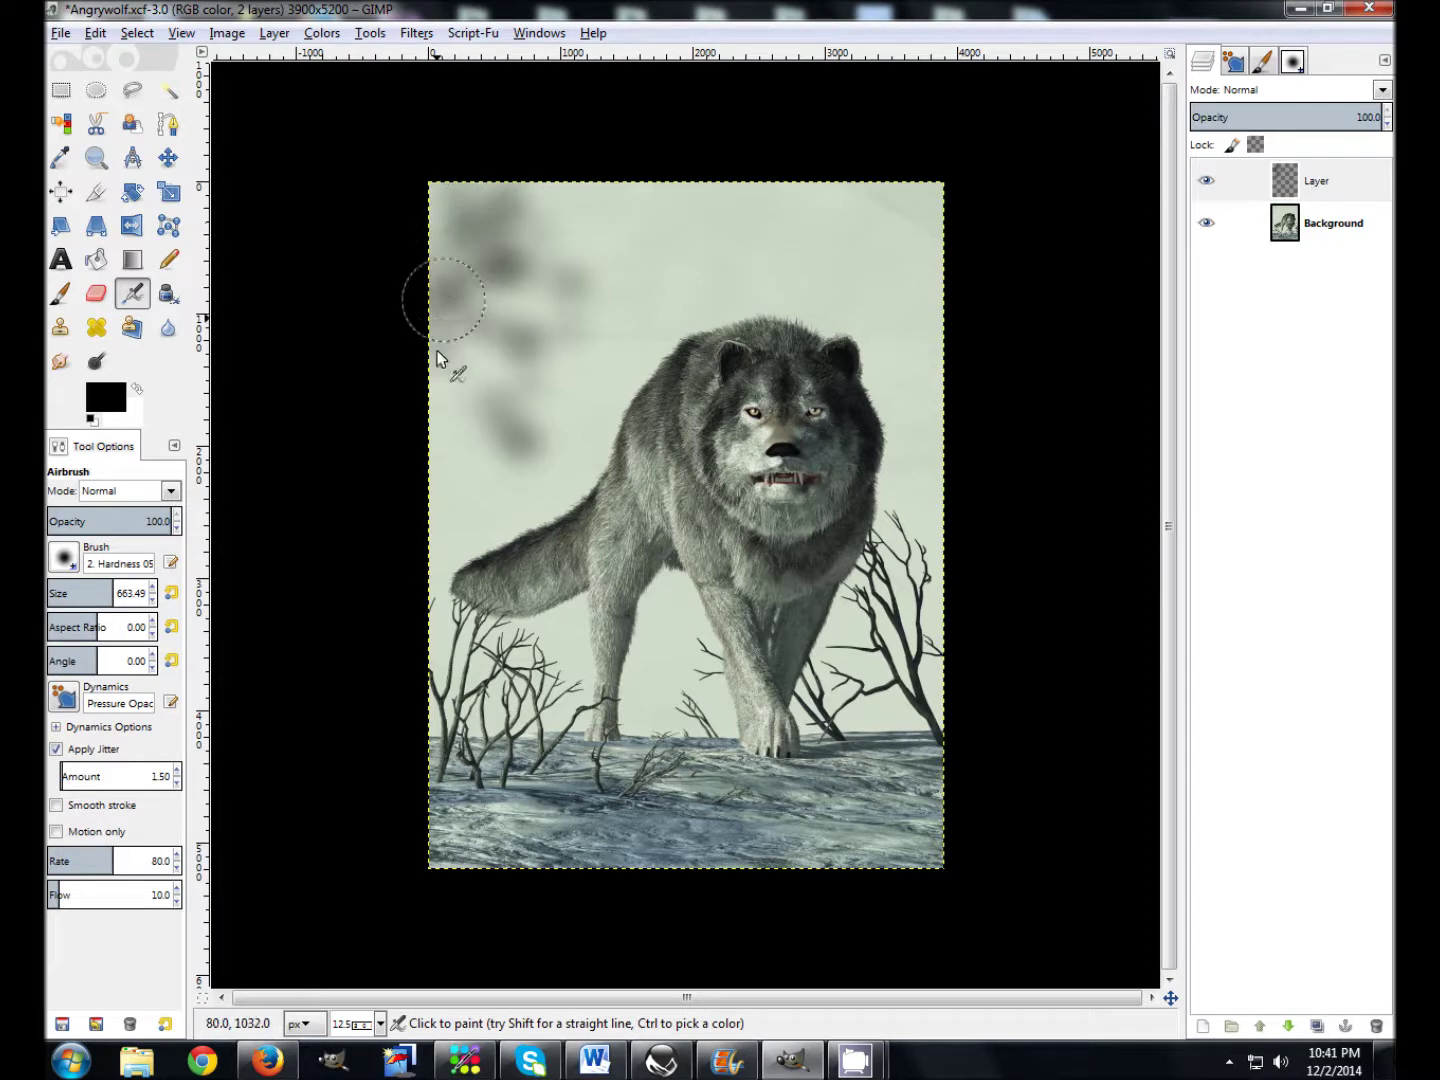
pyautogui.moveTo(880, 210)
pyautogui.mouseDown()
pyautogui.moveTo(940, 311)
pyautogui.moveTo(915, 219)
pyautogui.moveTo(930, 344)
pyautogui.moveTo(906, 215)
pyautogui.moveTo(788, 165)
pyautogui.moveTo(730, 177)
pyautogui.moveTo(932, 200)
pyautogui.moveTo(922, 254)
pyautogui.moveTo(941, 200)
pyautogui.moveTo(797, 231)
pyautogui.moveTo(886, 319)
pyautogui.moveTo(949, 454)
pyautogui.moveTo(876, 654)
pyautogui.moveTo(912, 708)
pyautogui.moveTo(849, 770)
pyautogui.moveTo(893, 717)
pyautogui.moveTo(880, 699)
pyautogui.moveTo(865, 800)
pyautogui.moveTo(930, 730)
pyautogui.moveTo(924, 548)
pyautogui.moveTo(834, 680)
pyautogui.moveTo(880, 599)
pyautogui.mouseUp()
pyautogui.moveTo(469, 464)
pyautogui.mouseDown()
pyautogui.moveTo(473, 541)
pyautogui.moveTo(481, 399)
pyautogui.moveTo(459, 427)
pyautogui.moveTo(459, 353)
pyautogui.moveTo(574, 321)
pyautogui.moveTo(538, 268)
pyautogui.moveTo(541, 215)
pyautogui.moveTo(565, 191)
pyautogui.moveTo(587, 225)
pyautogui.moveTo(557, 247)
pyautogui.moveTo(574, 281)
pyautogui.moveTo(605, 209)
pyautogui.mouseUp()
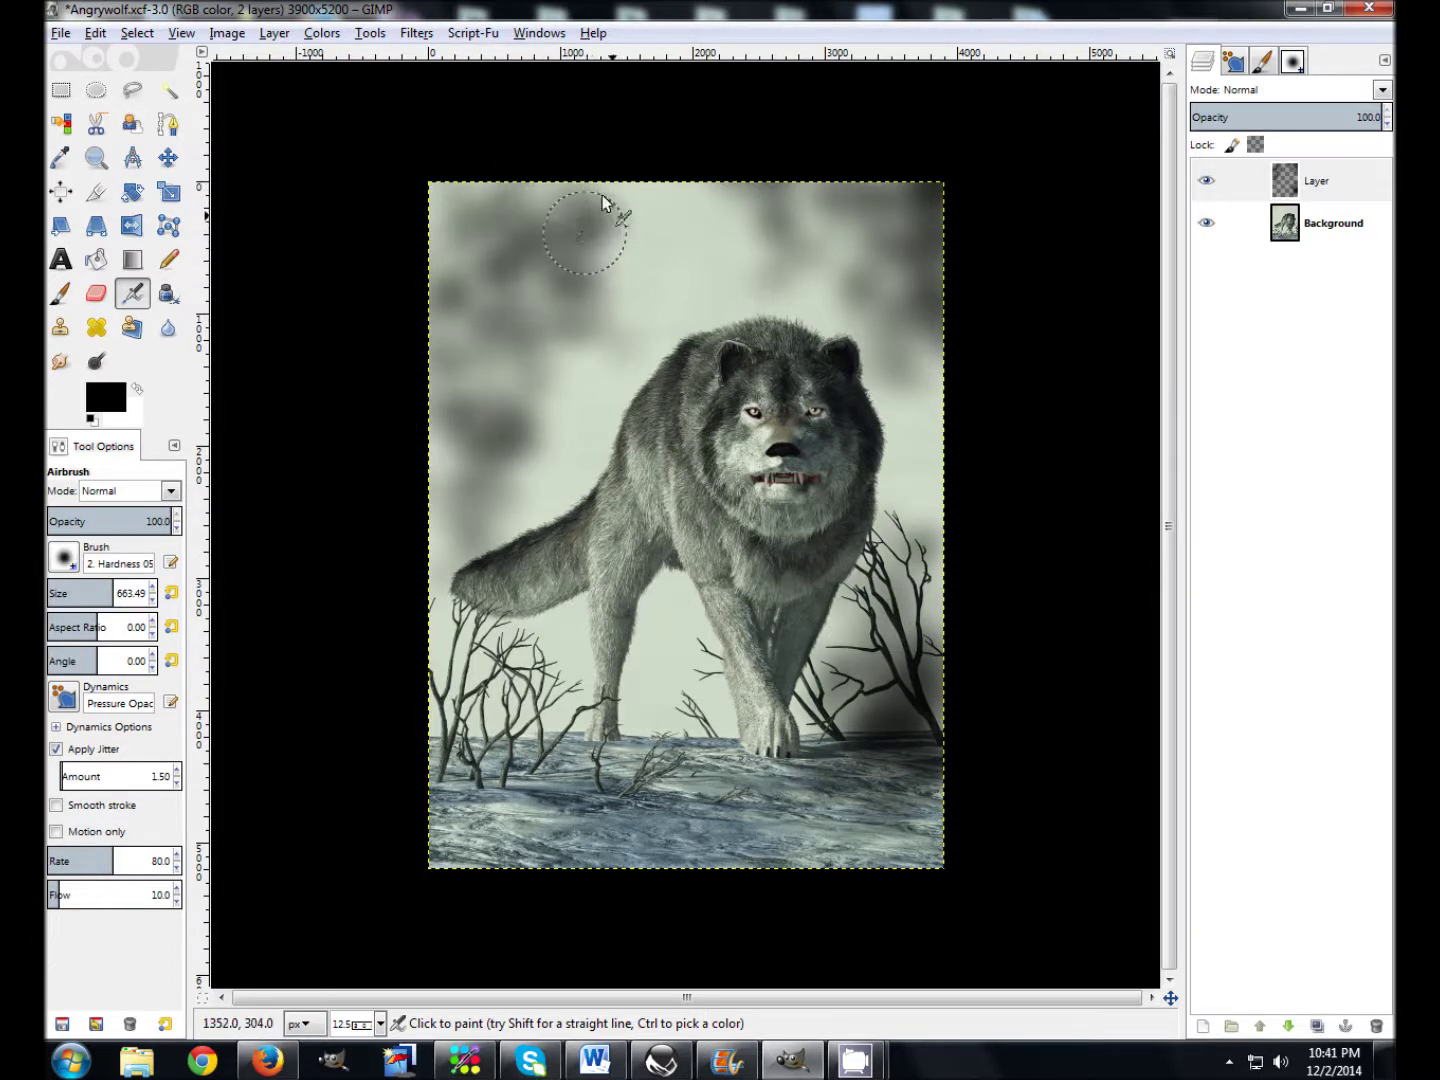
pyautogui.moveTo(564, 236)
pyautogui.mouseDown()
pyautogui.moveTo(536, 298)
pyautogui.moveTo(472, 318)
pyautogui.moveTo(443, 232)
pyautogui.moveTo(481, 184)
pyautogui.moveTo(467, 266)
pyautogui.moveTo(480, 463)
pyautogui.moveTo(458, 582)
pyautogui.moveTo(550, 771)
pyautogui.moveTo(502, 672)
pyautogui.moveTo(477, 743)
pyautogui.moveTo(590, 741)
pyautogui.moveTo(525, 720)
pyautogui.moveTo(551, 708)
pyautogui.moveTo(442, 677)
pyautogui.moveTo(472, 643)
pyautogui.moveTo(456, 631)
pyautogui.moveTo(531, 687)
pyautogui.moveTo(522, 710)
pyautogui.moveTo(543, 751)
pyautogui.moveTo(595, 769)
pyautogui.mouseUp()
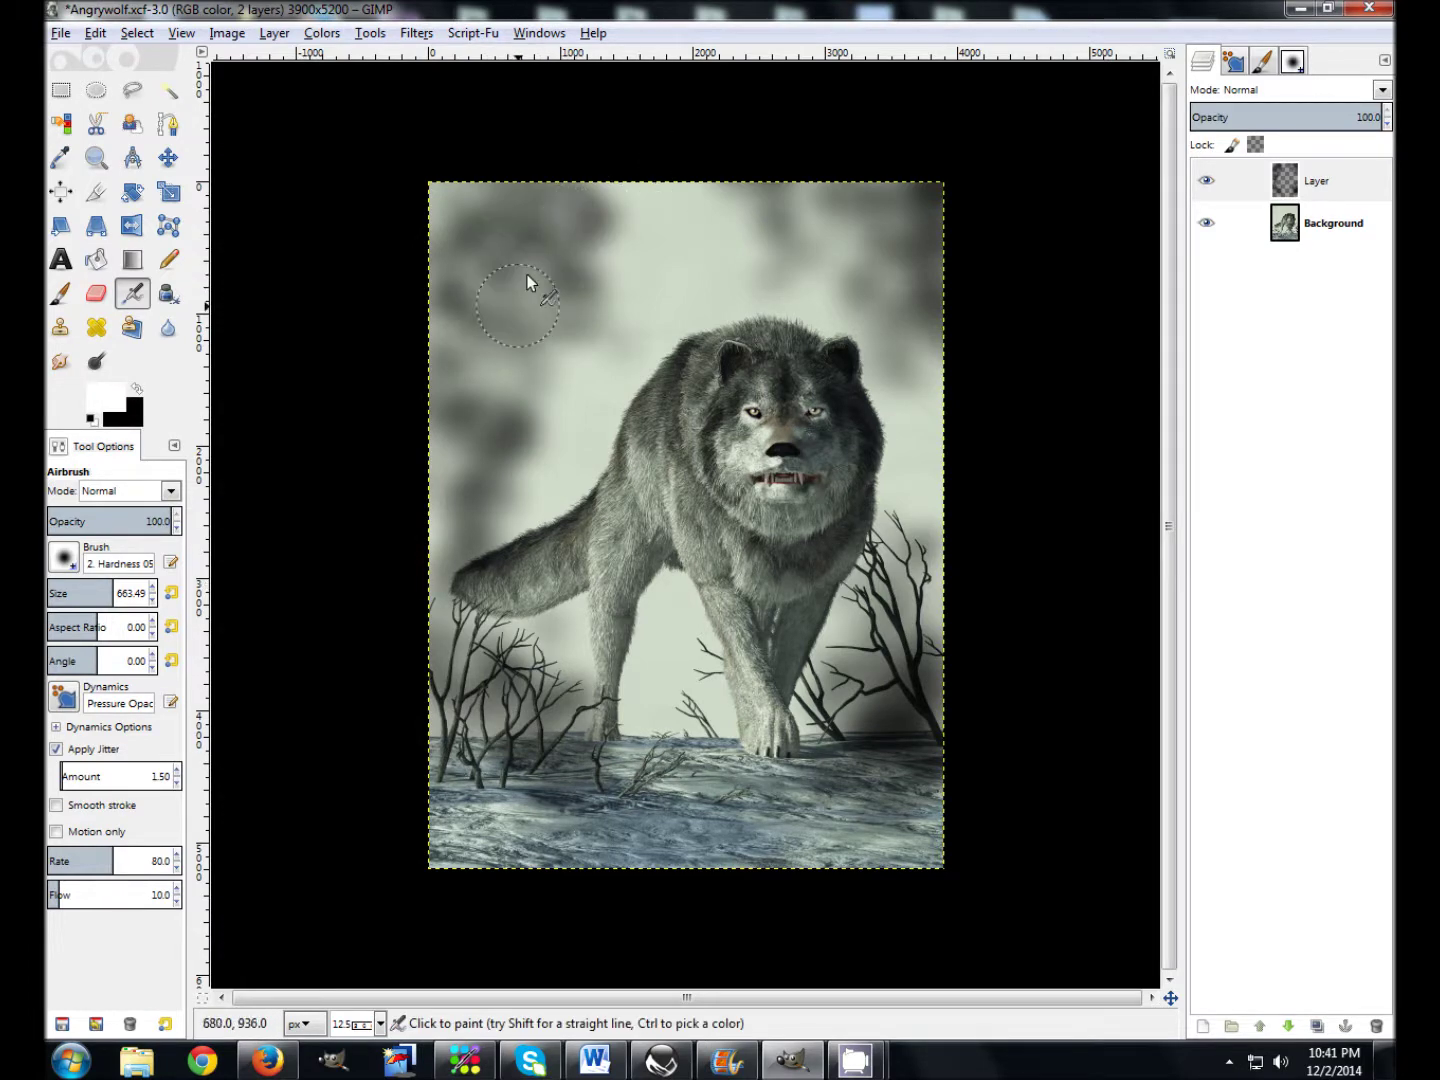
# Airbrush white mist over the dark sky patches, the right-hand branches, and the wolf's tail and hind leg.
pyautogui.moveTo(517, 266)
pyautogui.mouseDown()
pyautogui.moveTo(543, 390)
pyautogui.moveTo(535, 378)
pyautogui.moveTo(580, 275)
pyautogui.moveTo(609, 239)
pyautogui.moveTo(700, 315)
pyautogui.mouseUp()
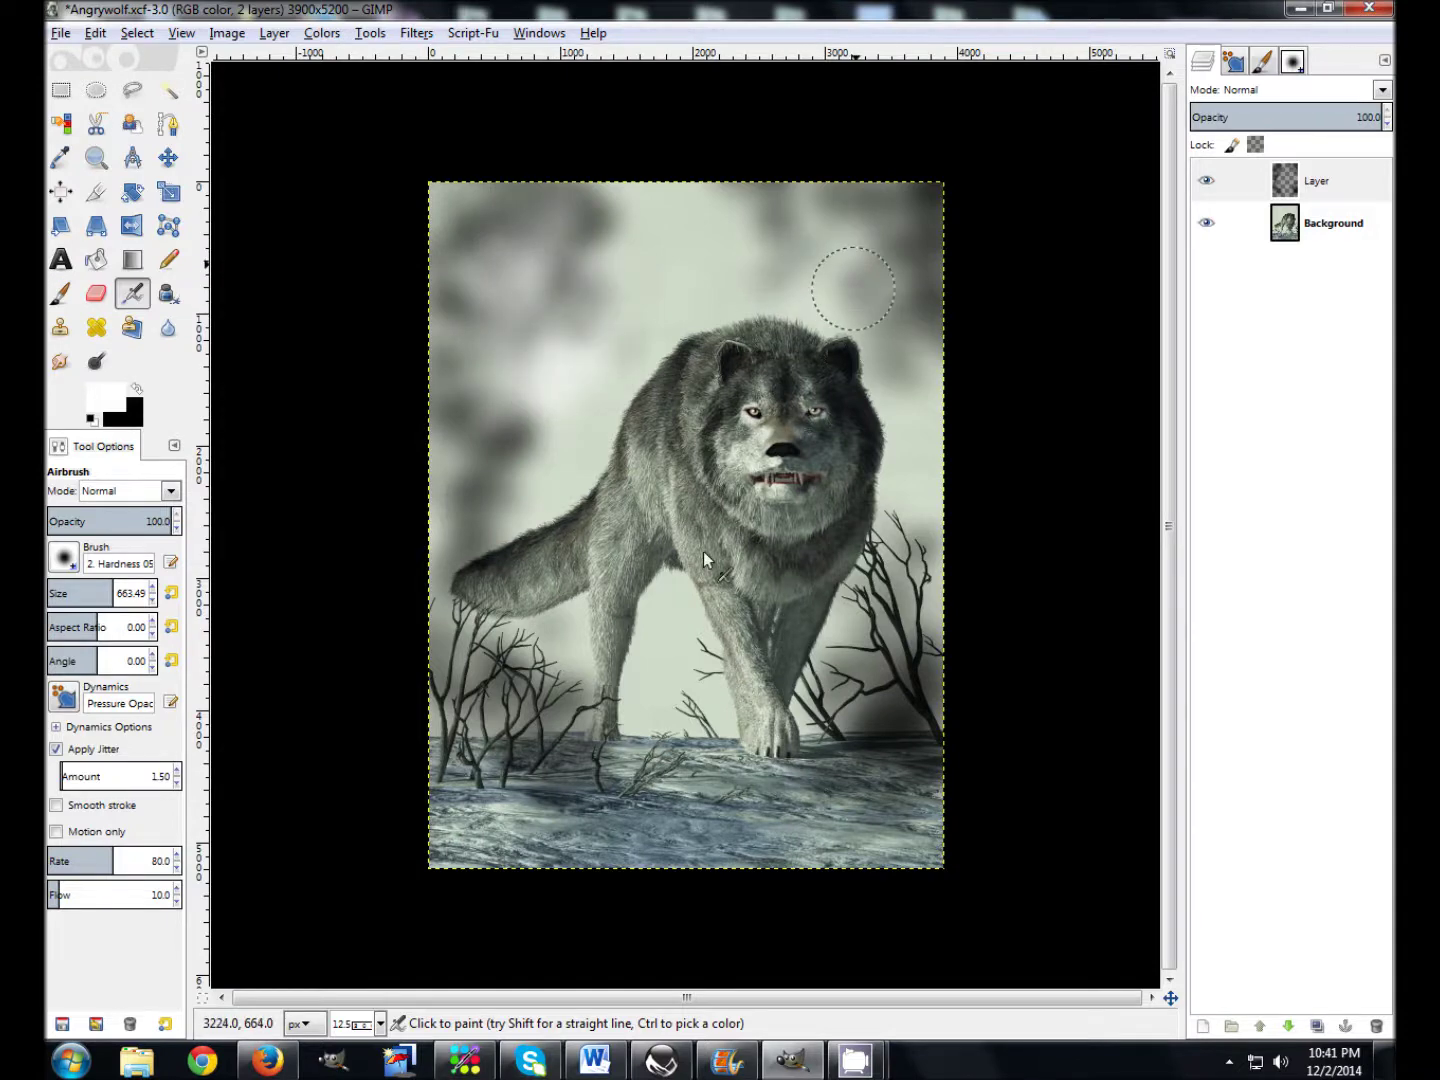
pyautogui.moveTo(891, 708)
pyautogui.mouseDown()
pyautogui.moveTo(904, 755)
pyautogui.moveTo(900, 730)
pyautogui.mouseUp()
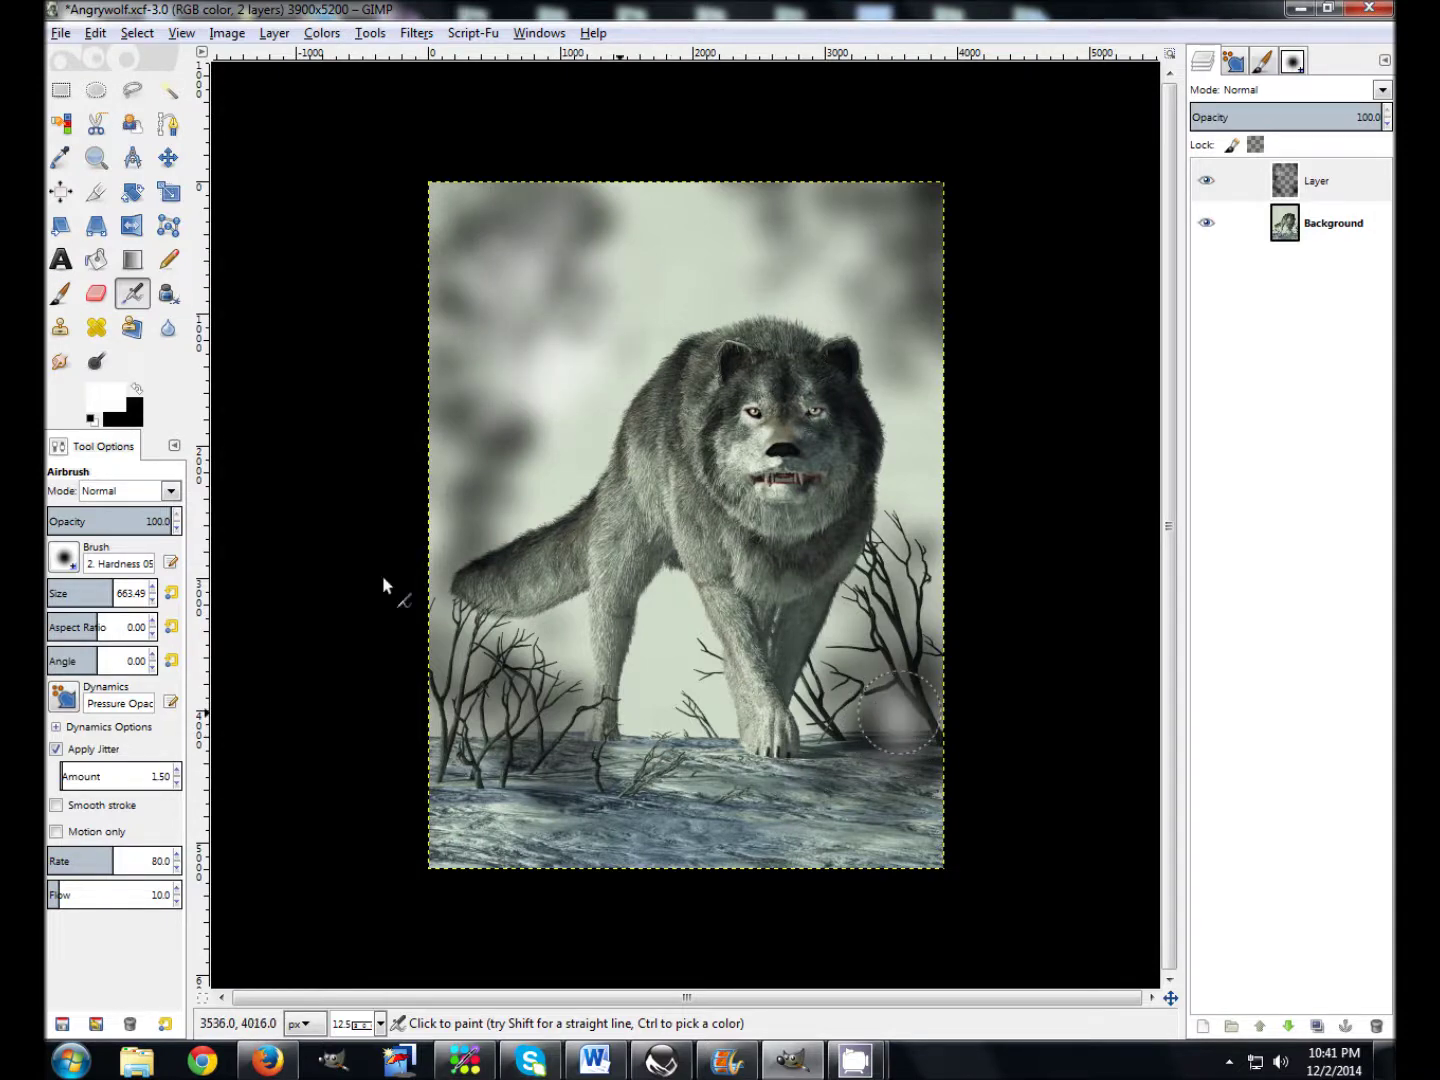
pyautogui.moveTo(532, 573)
pyautogui.mouseDown()
pyautogui.moveTo(548, 535)
pyautogui.moveTo(548, 554)
pyautogui.moveTo(591, 566)
pyautogui.moveTo(626, 608)
pyautogui.moveTo(641, 643)
pyautogui.moveTo(633, 669)
pyautogui.moveTo(608, 673)
pyautogui.moveTo(614, 719)
pyautogui.moveTo(661, 750)
pyautogui.moveTo(589, 662)
pyautogui.moveTo(536, 640)
pyautogui.moveTo(452, 554)
pyautogui.moveTo(565, 549)
pyautogui.moveTo(634, 641)
pyautogui.moveTo(625, 574)
pyautogui.moveTo(670, 678)
pyautogui.moveTo(759, 764)
pyautogui.moveTo(607, 714)
pyautogui.moveTo(589, 671)
pyautogui.moveTo(584, 701)
pyautogui.moveTo(586, 665)
pyautogui.moveTo(606, 705)
pyautogui.moveTo(469, 567)
pyautogui.moveTo(425, 581)
pyautogui.moveTo(427, 567)
pyautogui.moveTo(489, 582)
pyautogui.moveTo(555, 463)
pyautogui.moveTo(554, 483)
pyautogui.moveTo(569, 484)
pyautogui.moveTo(585, 428)
pyautogui.moveTo(577, 443)
pyautogui.moveTo(561, 428)
pyautogui.moveTo(580, 415)
pyautogui.moveTo(317, 395)
pyautogui.moveTo(311, 231)
pyautogui.moveTo(420, 406)
pyautogui.moveTo(420, 520)
pyautogui.moveTo(551, 364)
pyautogui.mouseUp()
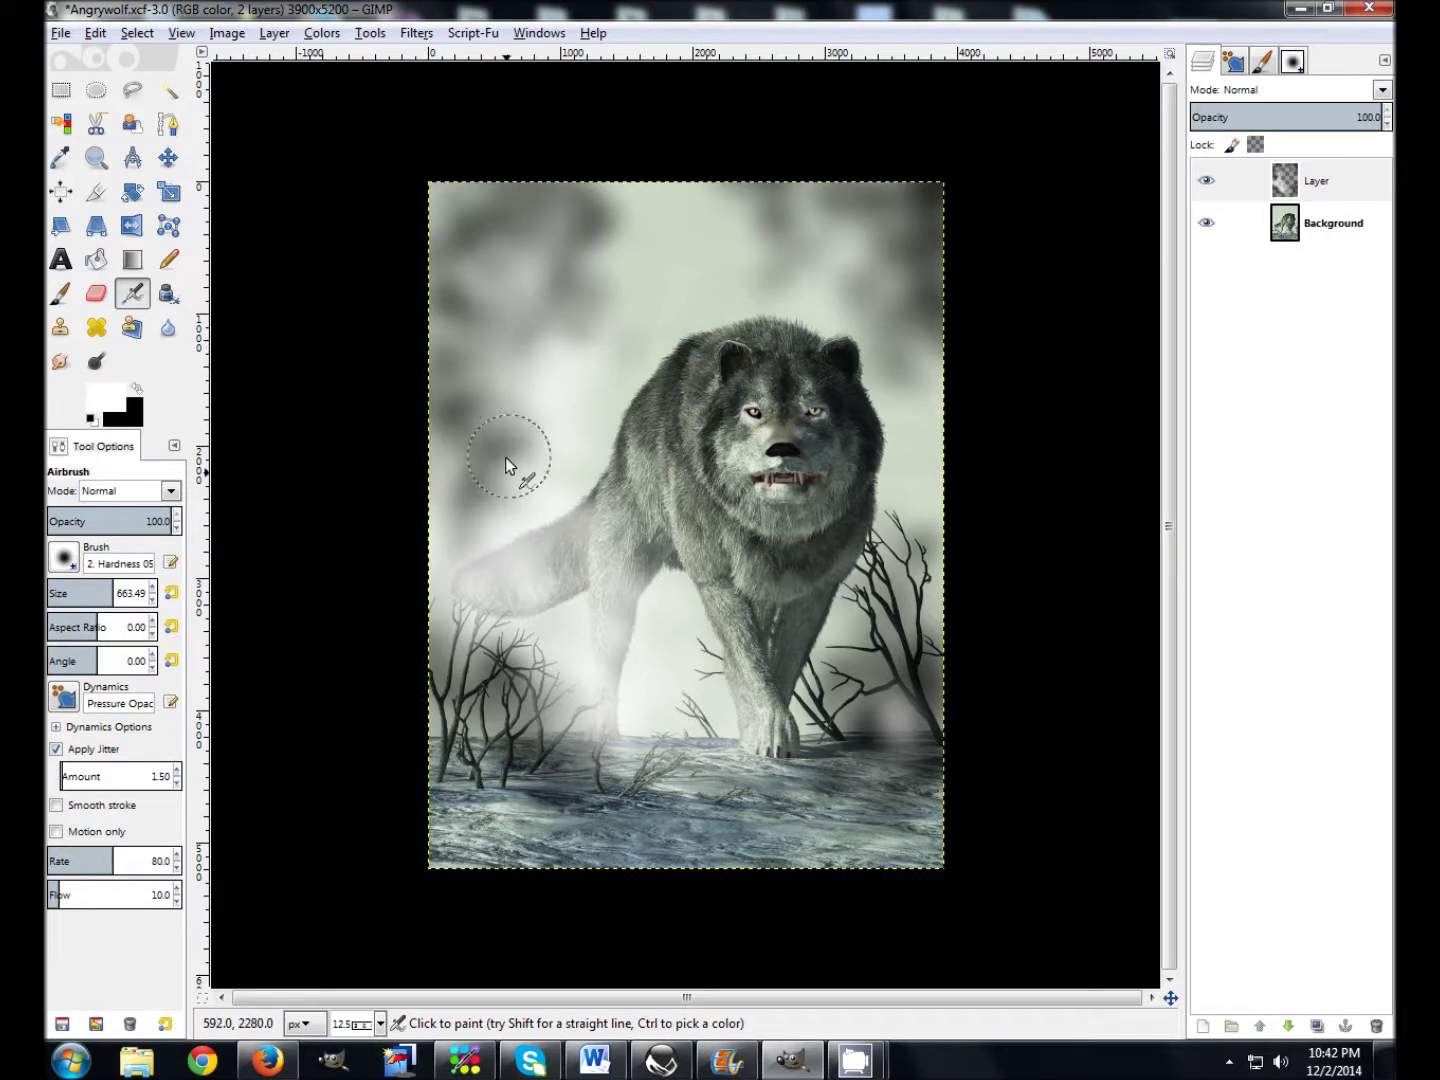
# Change the foreground colour to the bluish grey 8c9696.
pyautogui.click(103, 400)
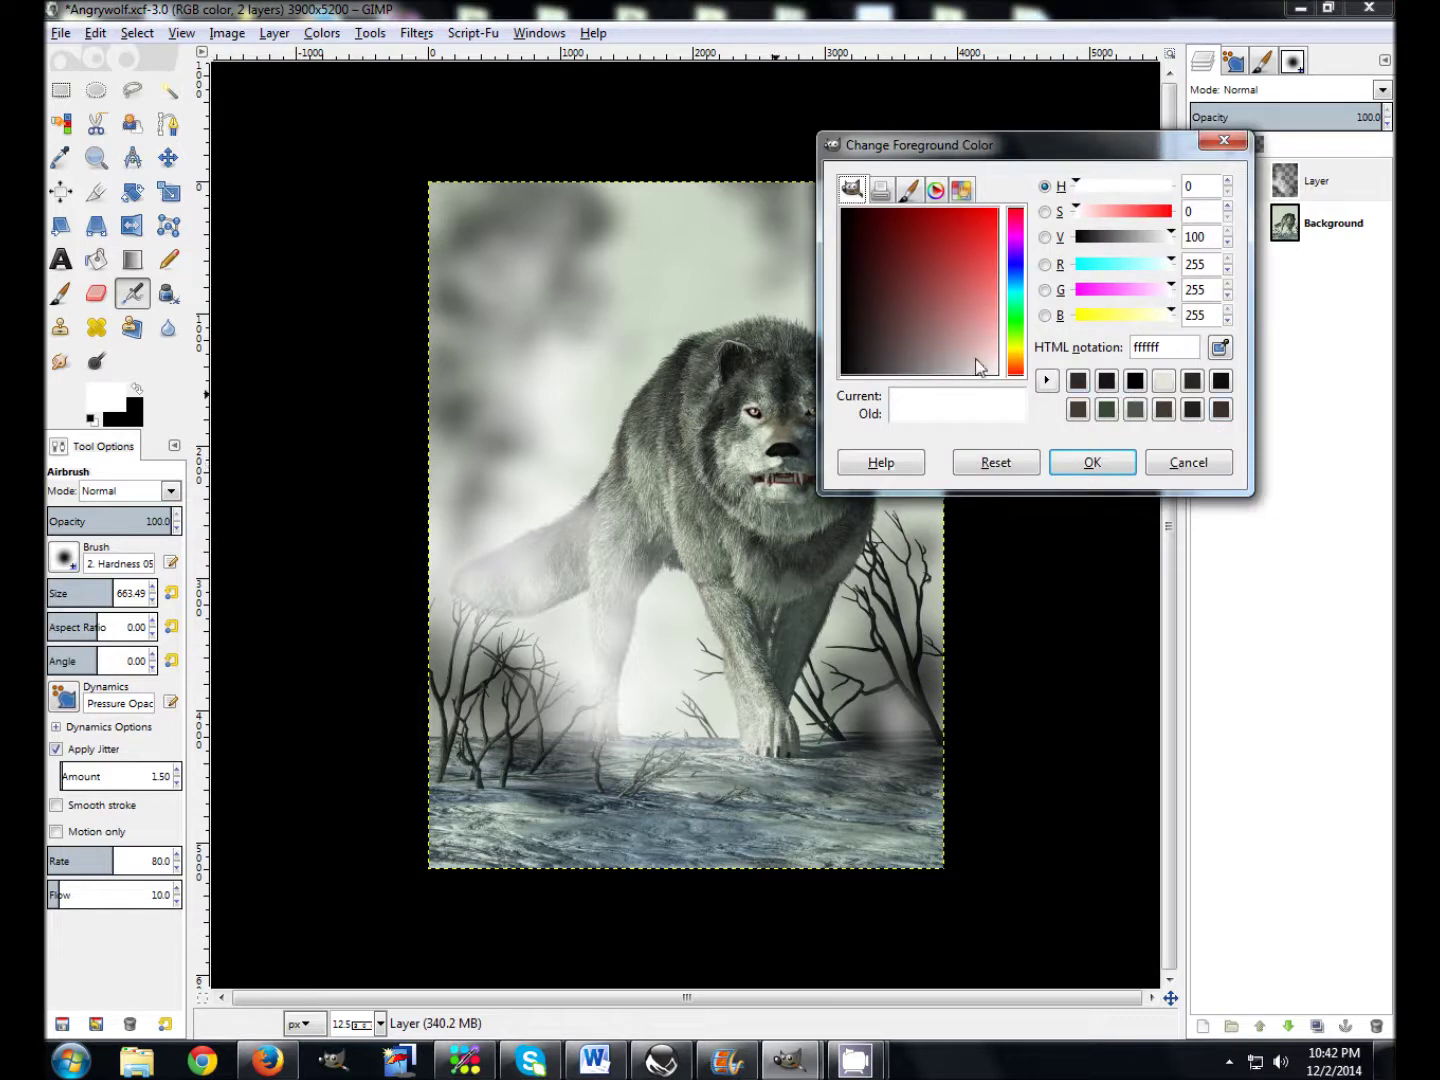
pyautogui.moveTo(911, 373); pyautogui.dragTo(931, 372)
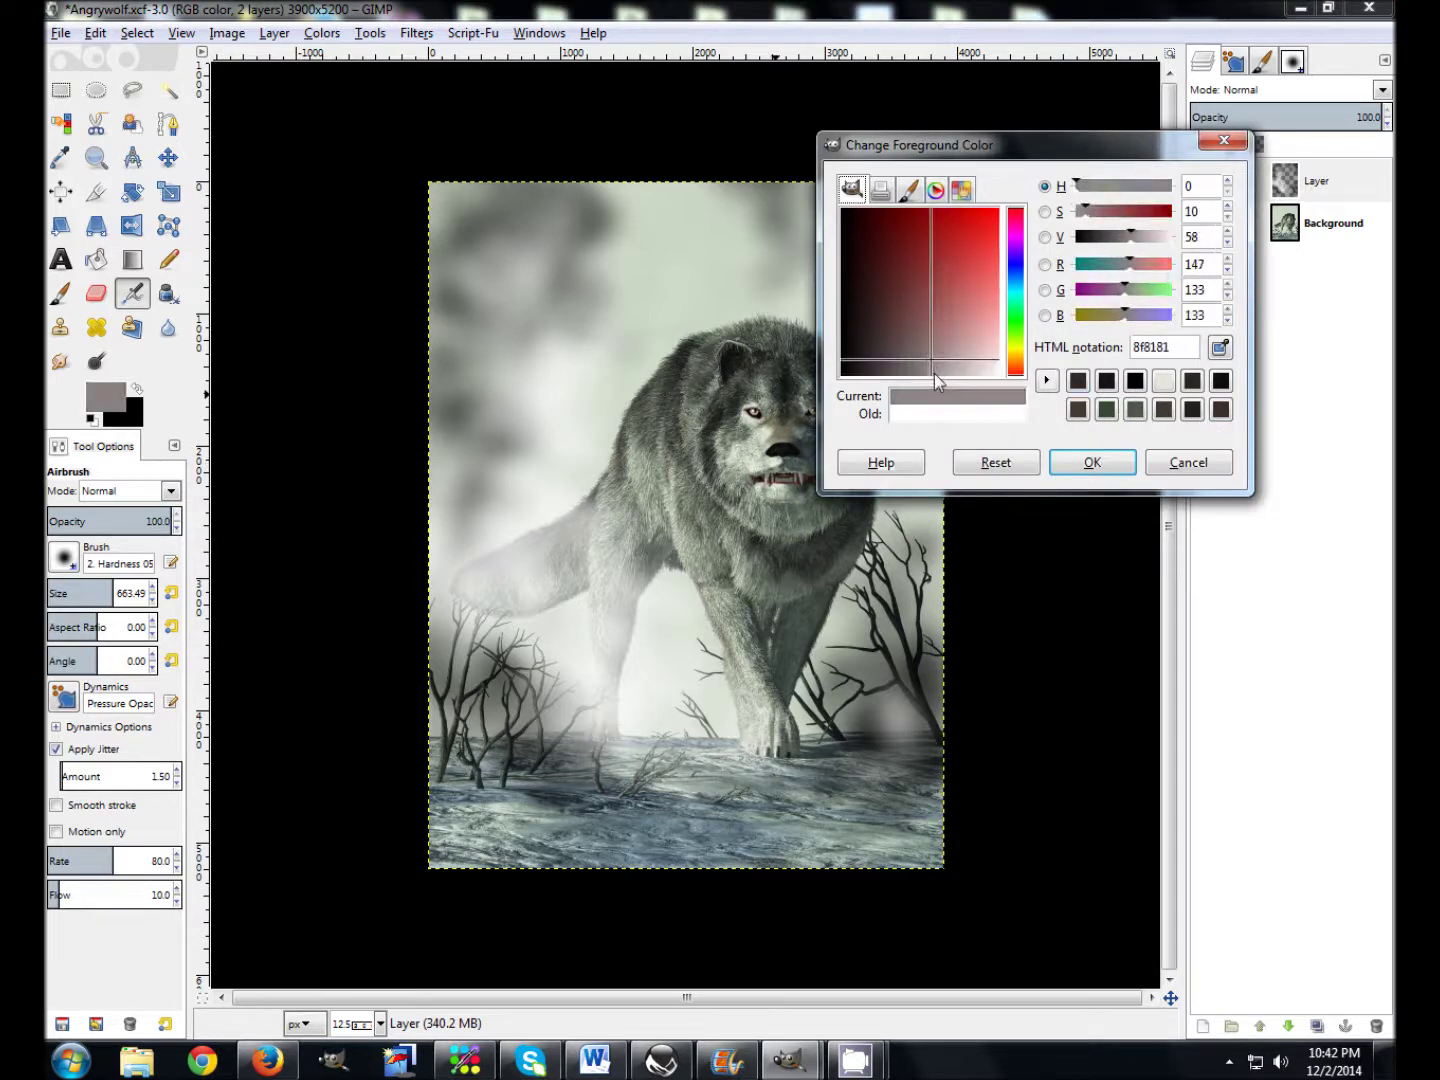
pyautogui.click(1017, 300)
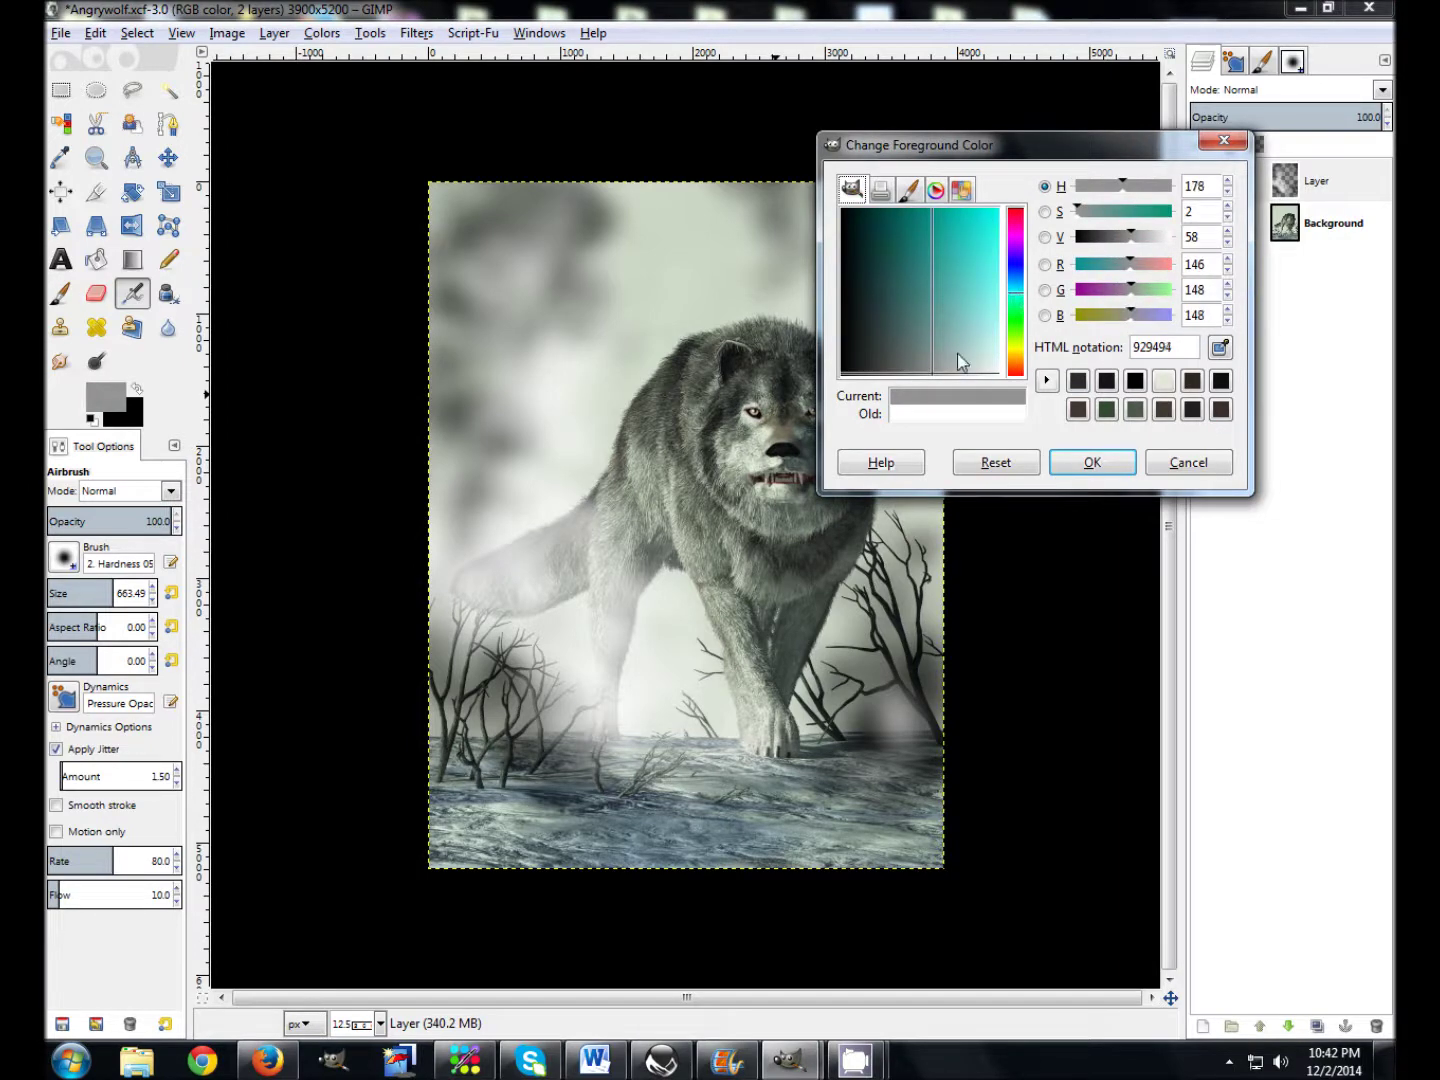
pyautogui.moveTo(934, 367); pyautogui.dragTo(934, 365)
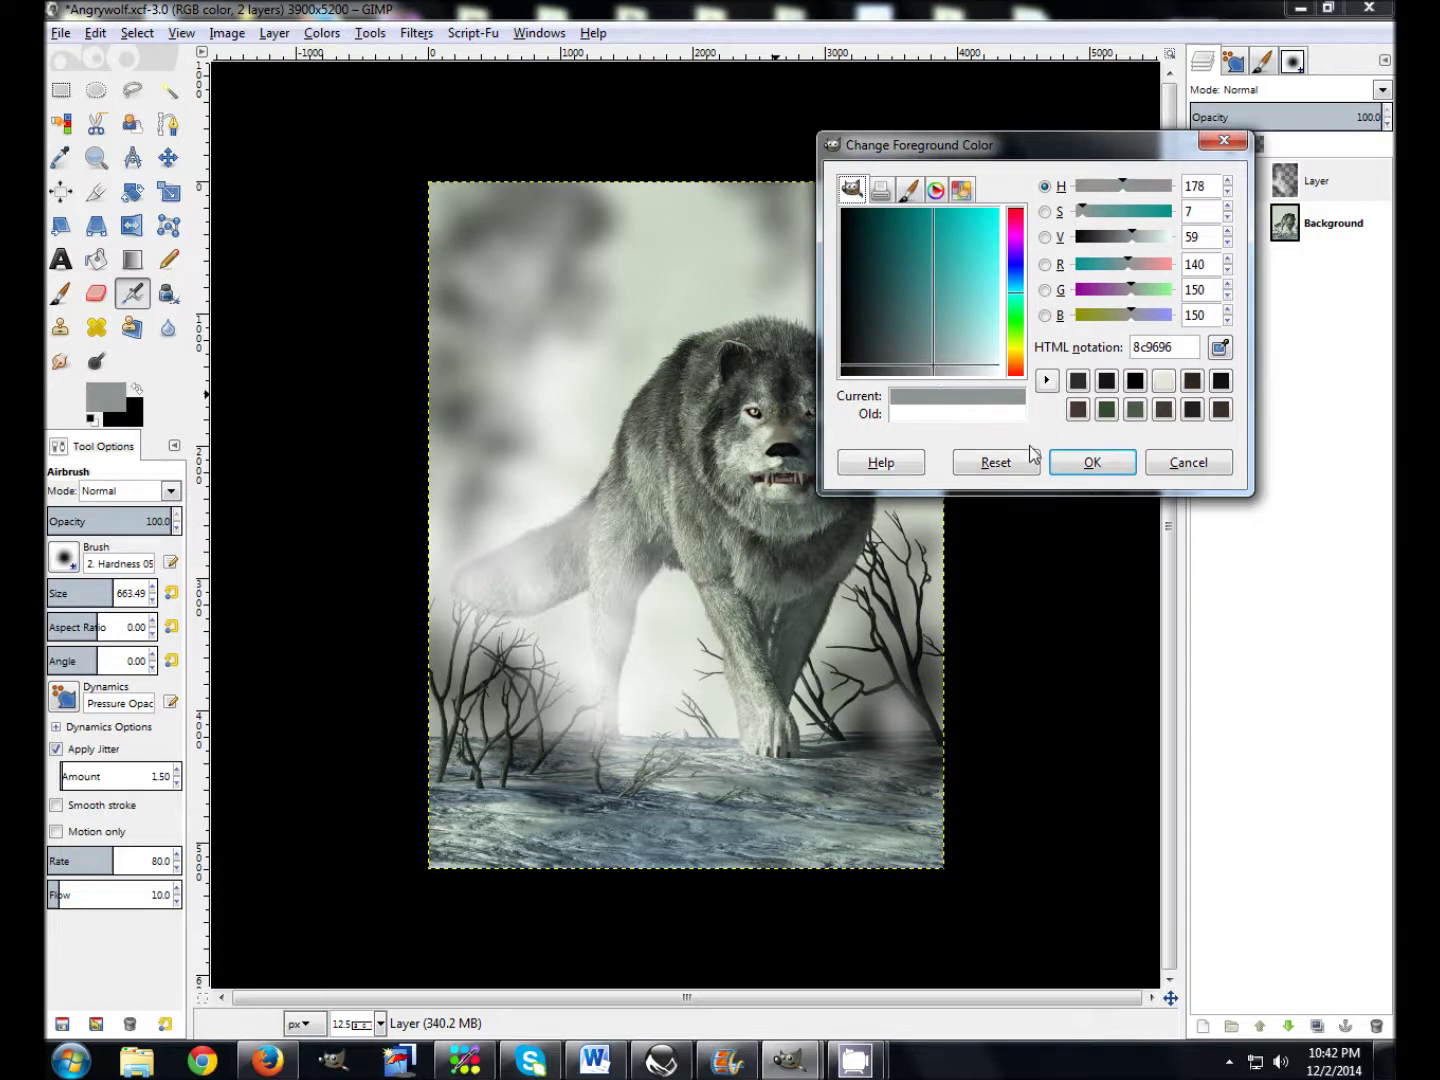
pyautogui.click(1094, 464)
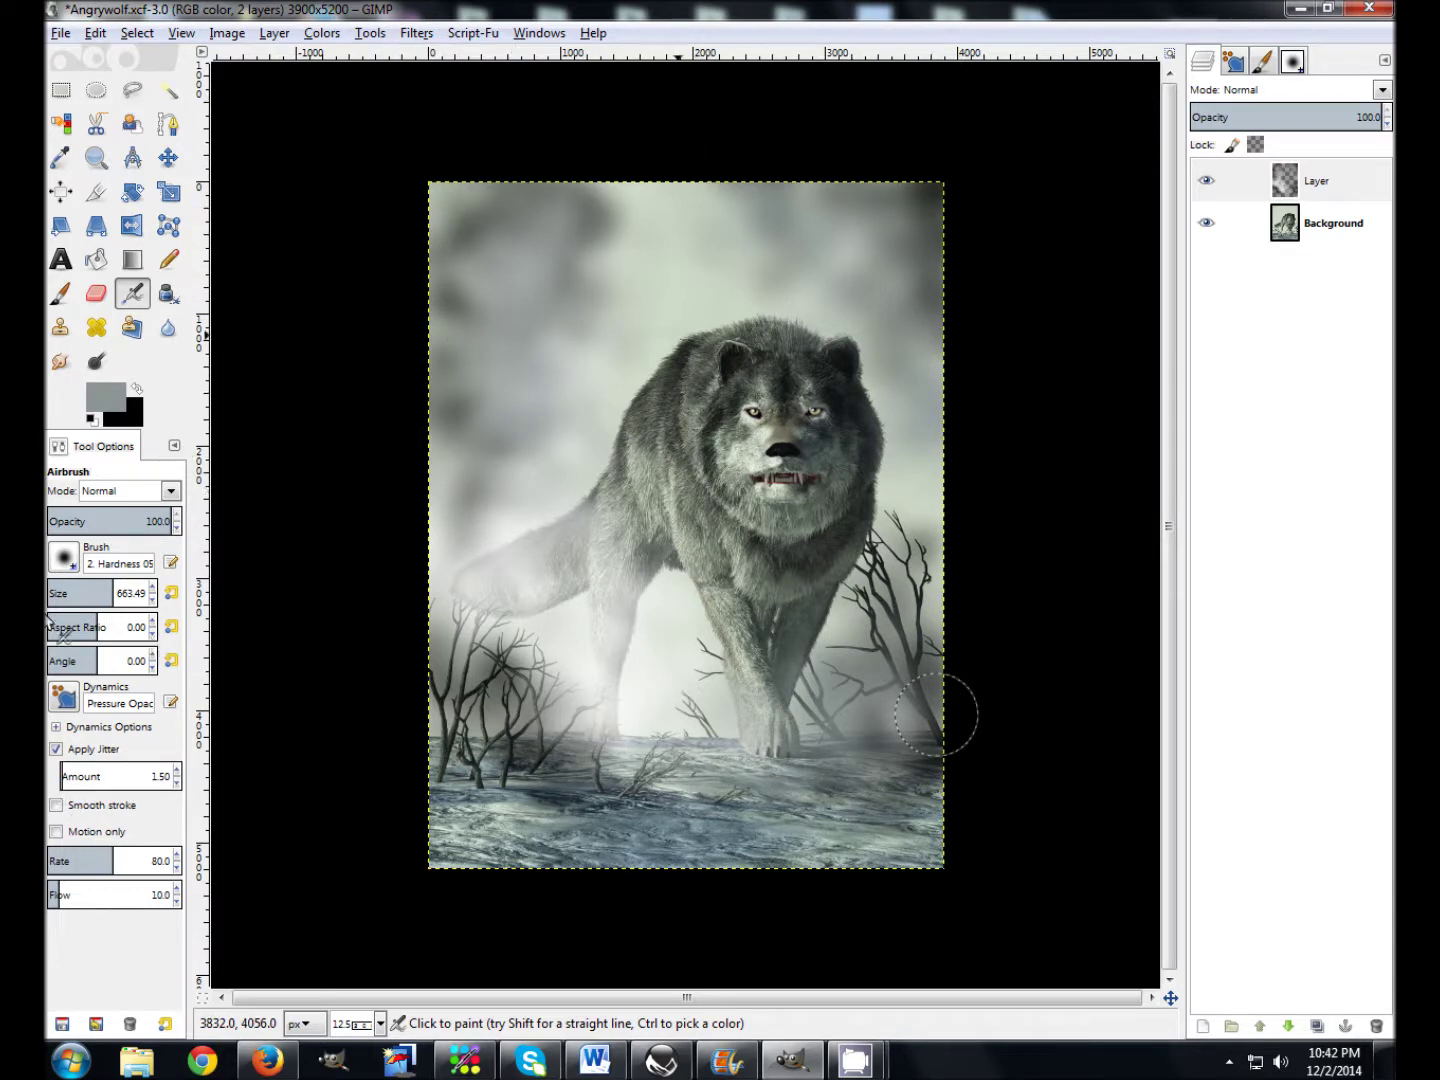
# Swap to black as the painting colour and airbrush darker smoke along the image's left edge above the tail.
pyautogui.click(138, 388)
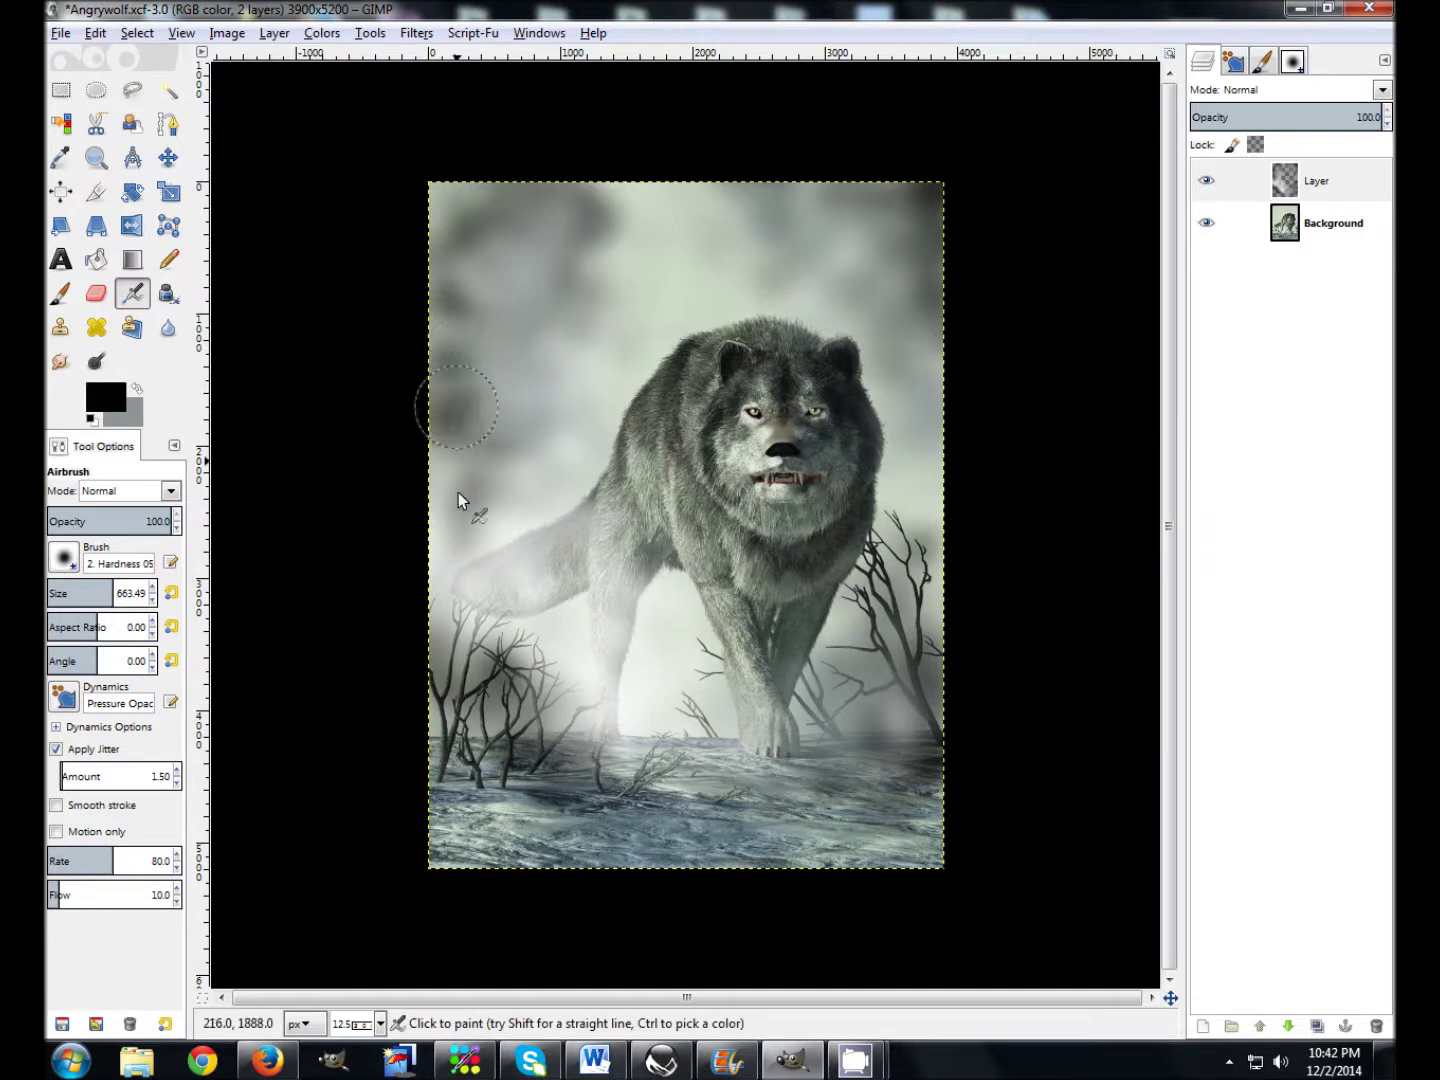
pyautogui.moveTo(462, 405)
pyautogui.mouseDown()
pyautogui.moveTo(467, 232)
pyautogui.moveTo(444, 202)
pyautogui.moveTo(518, 194)
pyautogui.moveTo(519, 233)
pyautogui.moveTo(551, 187)
pyautogui.moveTo(546, 213)
pyautogui.moveTo(568, 195)
pyautogui.moveTo(454, 296)
pyautogui.mouseUp()
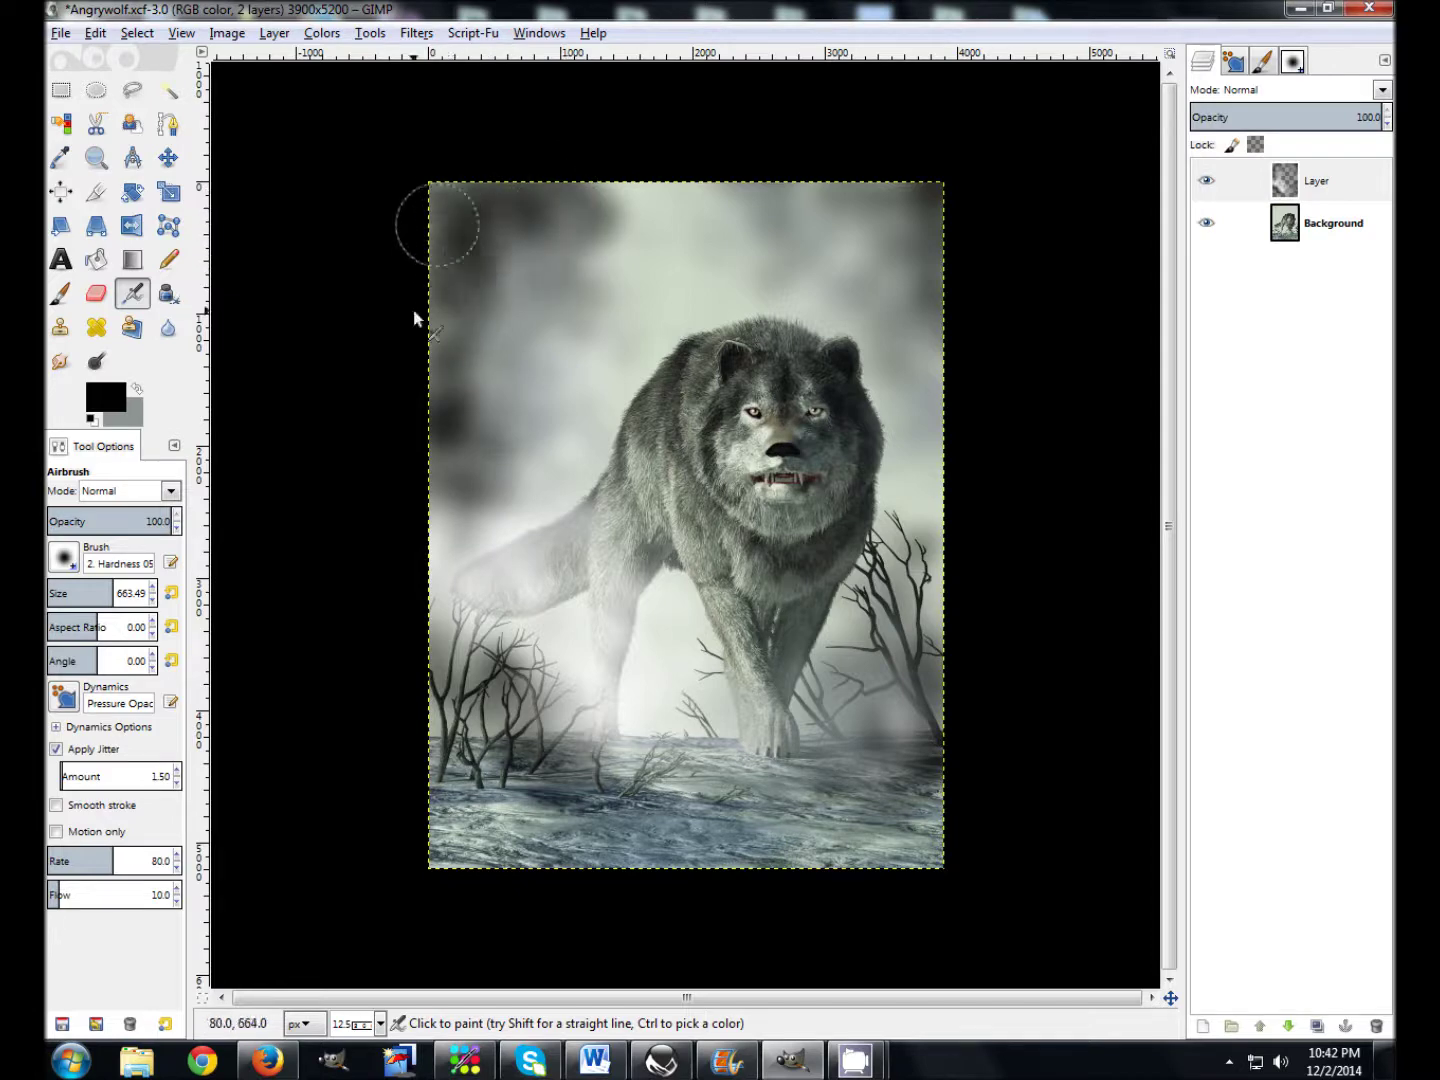
# Shift the saved pale swatch e2e8da to a light blue and airbrush it over the left sky, tail and left branches.
pyautogui.click(112, 400)
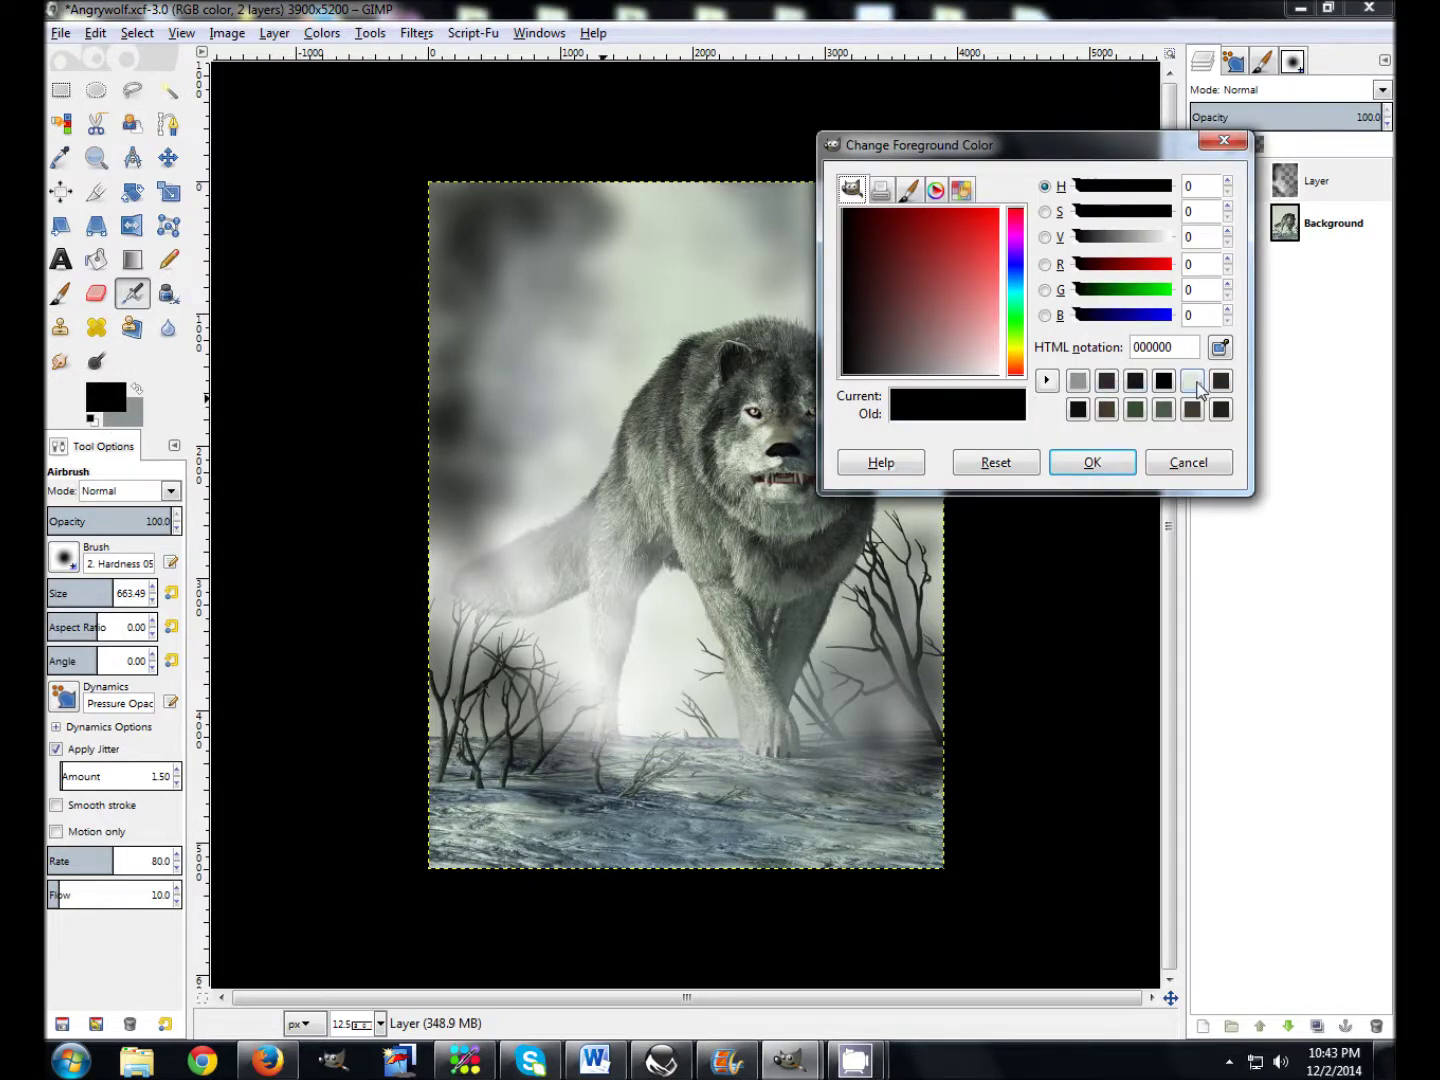
pyautogui.click(1193, 381)
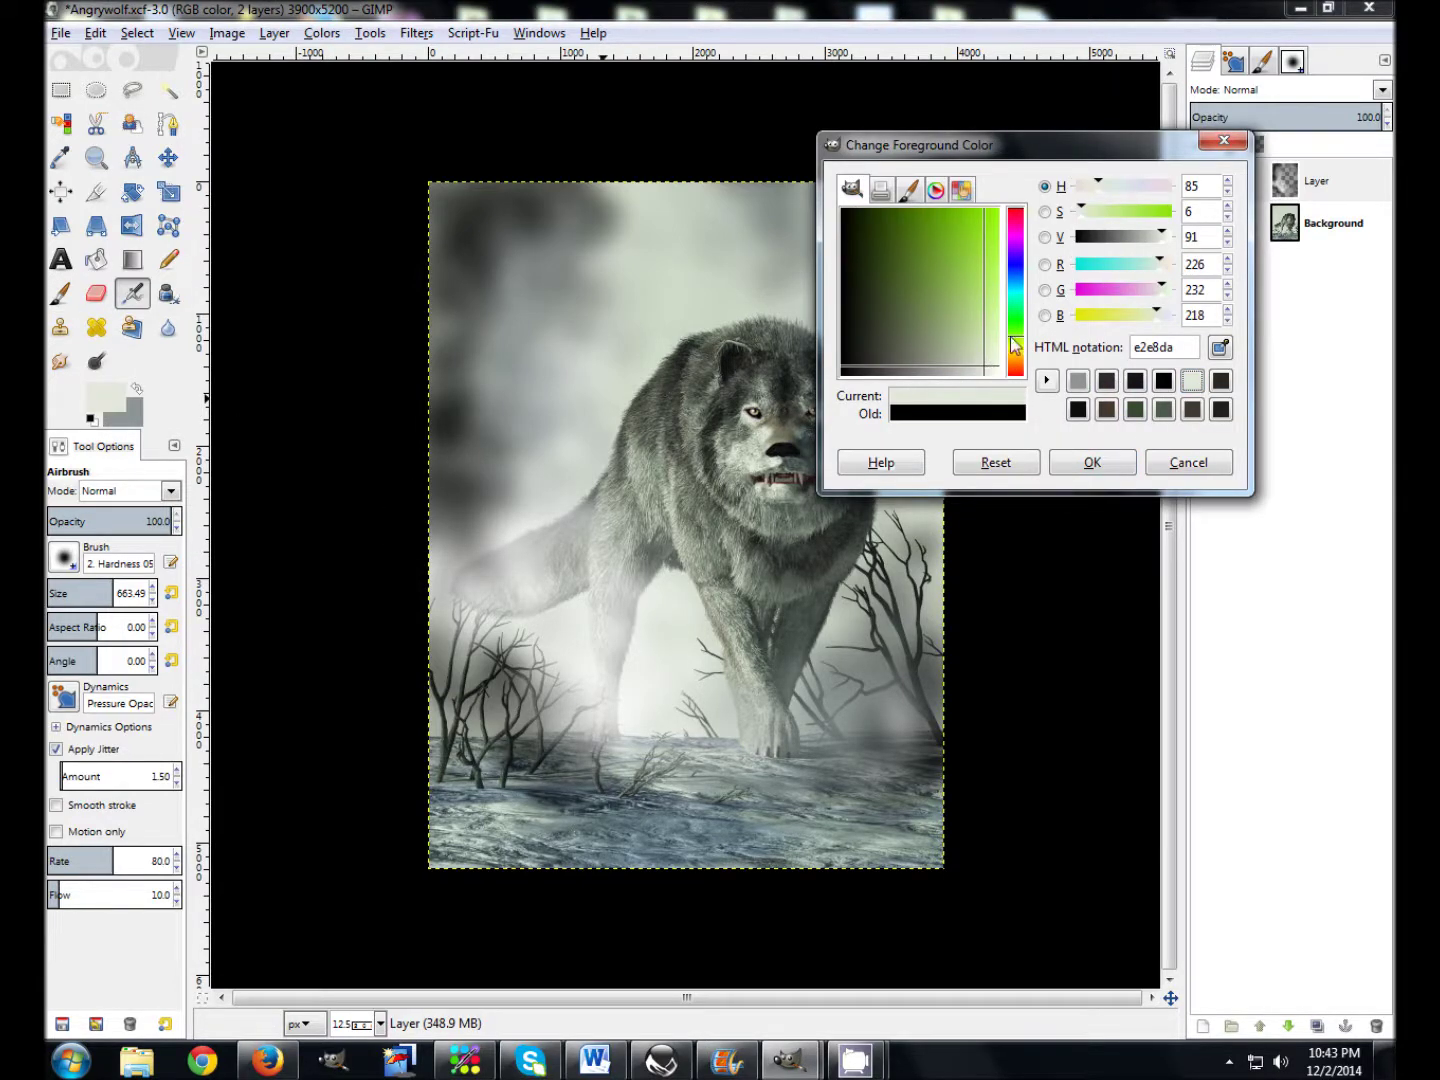
pyautogui.moveTo(1017, 343); pyautogui.dragTo(1017, 290)
pyautogui.click(1094, 464)
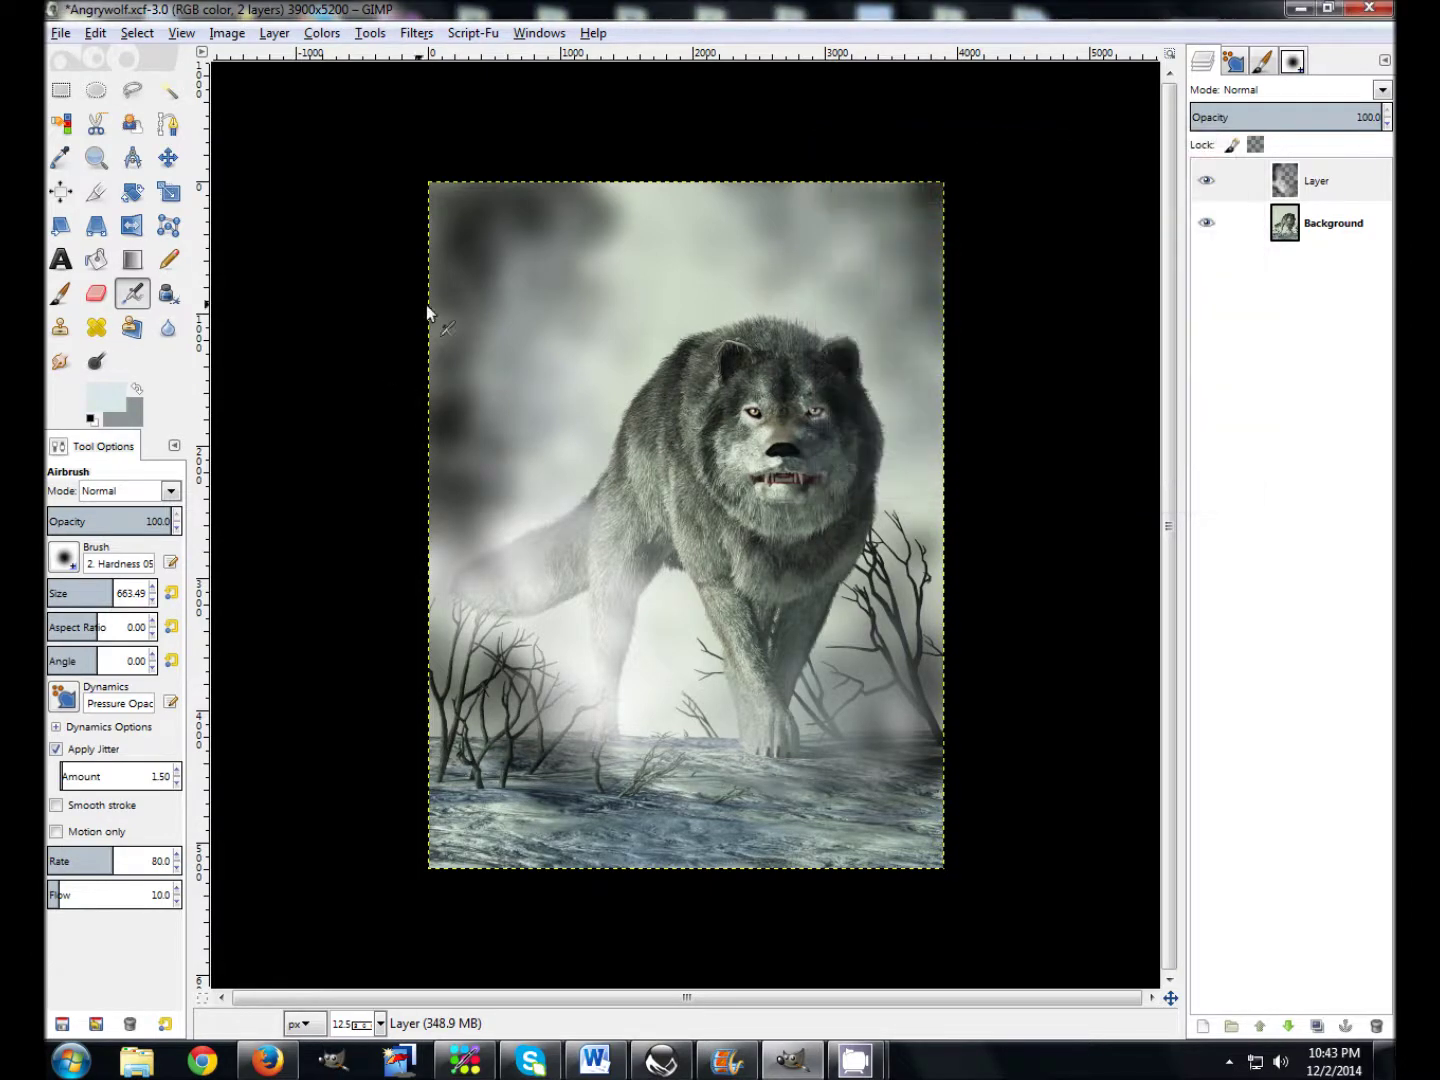
pyautogui.moveTo(630, 206)
pyautogui.mouseDown()
pyautogui.moveTo(554, 344)
pyautogui.moveTo(548, 416)
pyautogui.mouseUp()
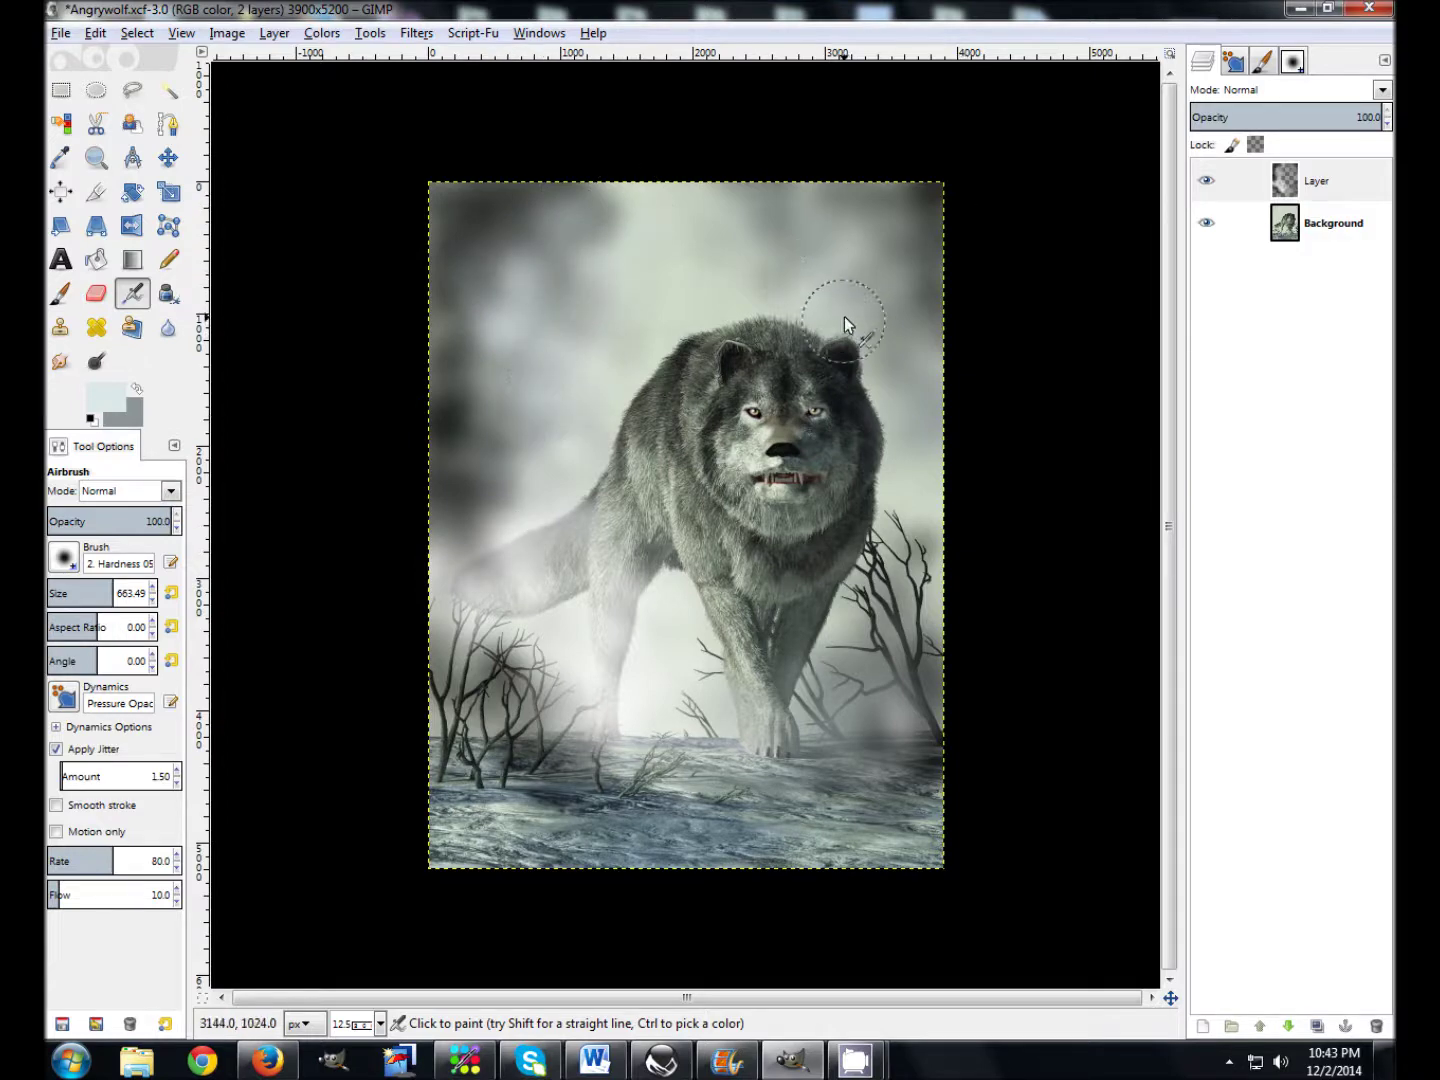
pyautogui.moveTo(506, 594)
pyautogui.mouseDown()
pyautogui.moveTo(451, 579)
pyautogui.moveTo(560, 680)
pyautogui.mouseUp()
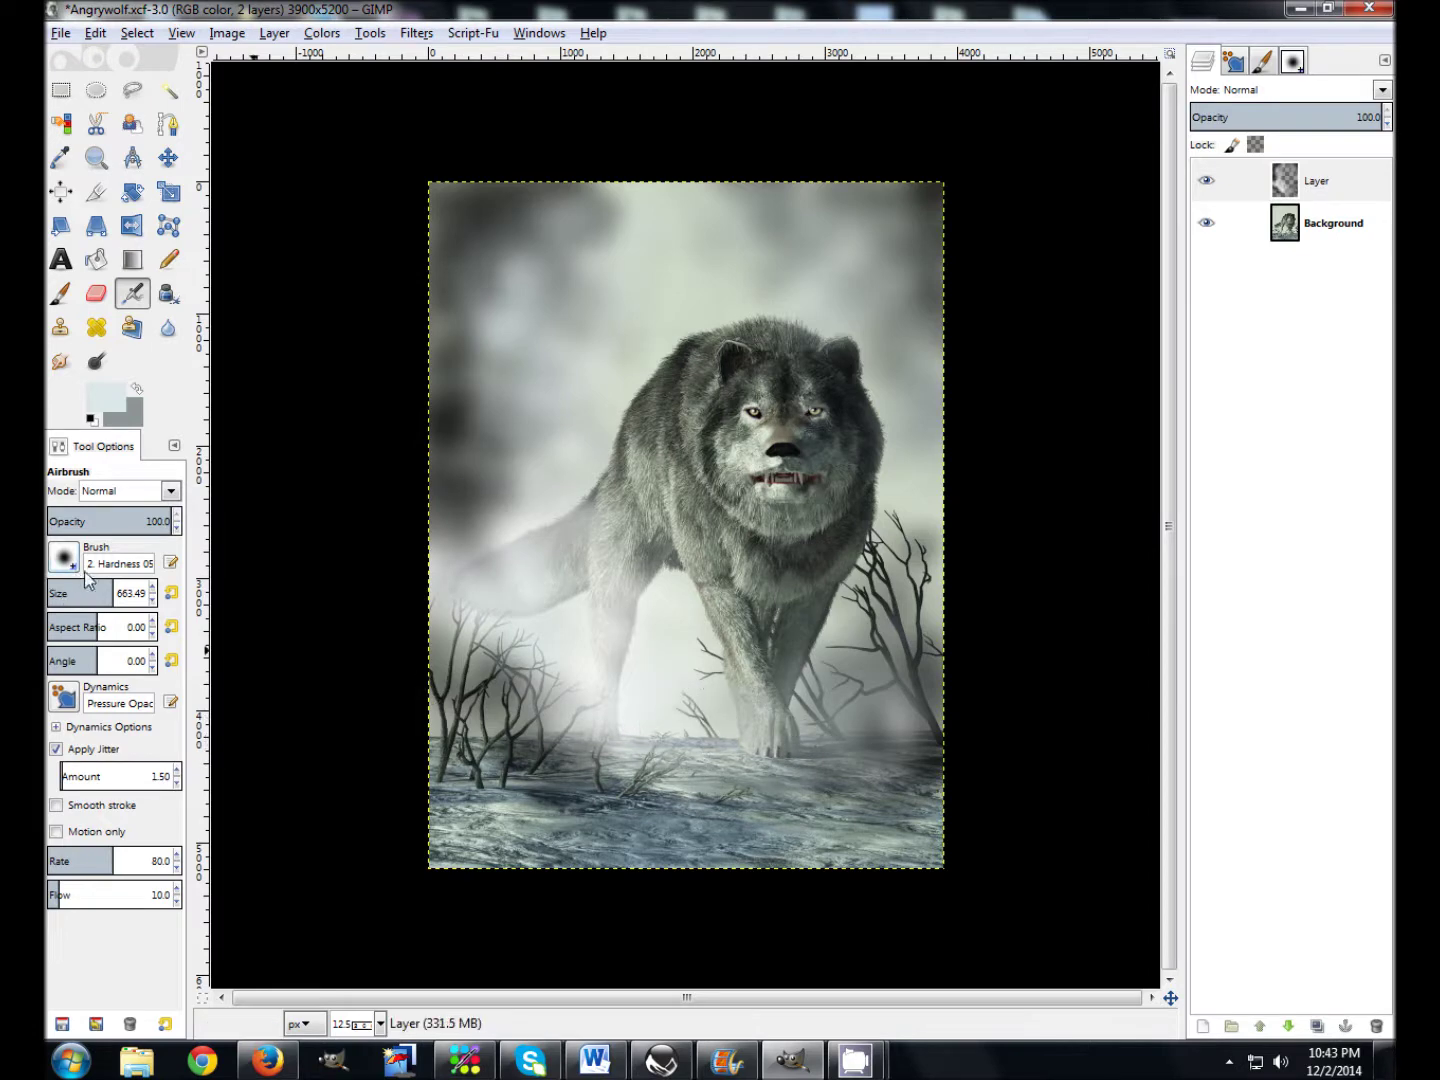
# Reduce the Airbrush size to 483.67 and paint pale blue wisps over the dark smoke at the image's left side.
pyautogui.moveTo(112, 594)
pyautogui.mouseDown()
pyautogui.moveTo(79, 595)
pyautogui.moveTo(104, 595)
pyautogui.mouseUp()
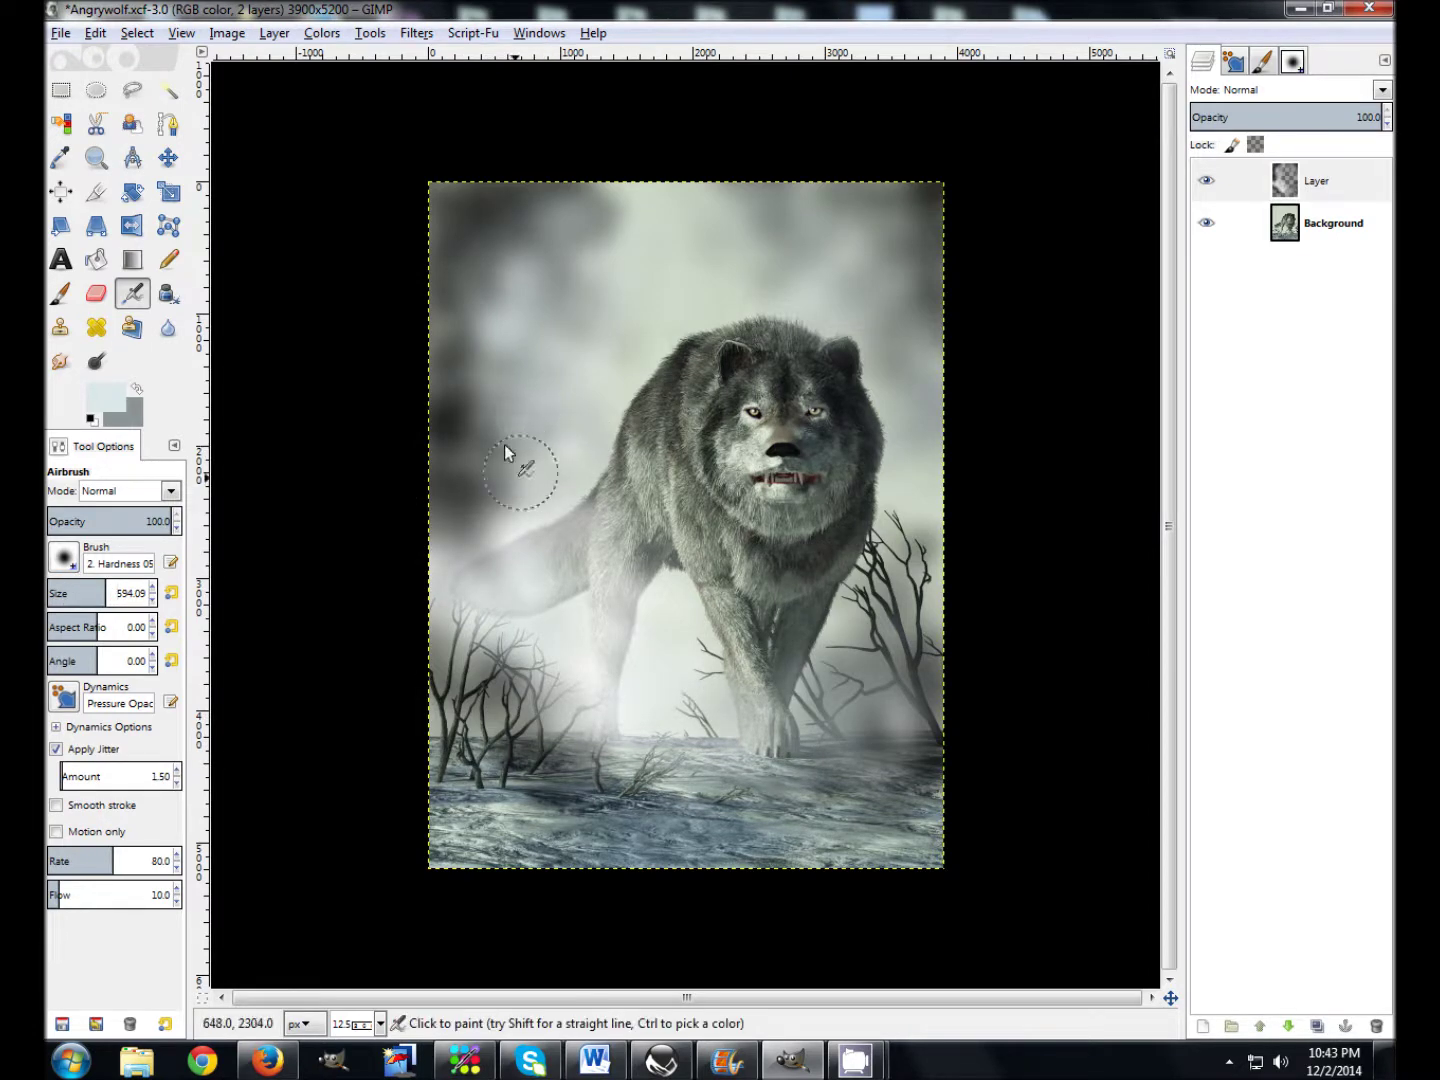
pyautogui.moveTo(118, 599); pyautogui.dragTo(48, 612)
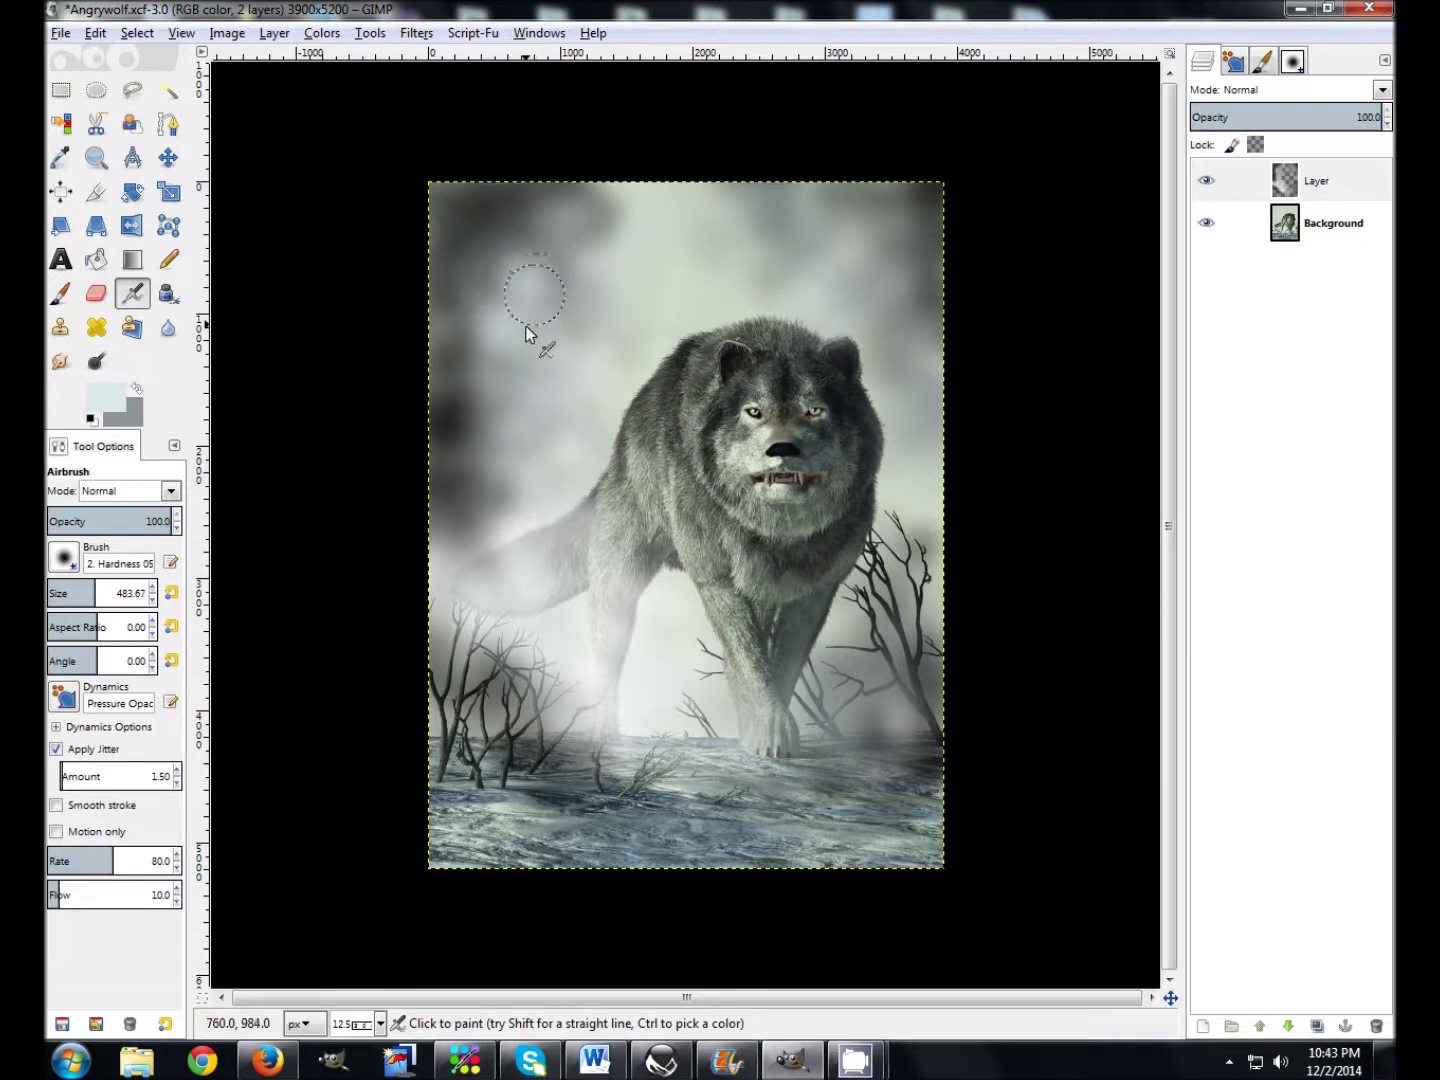
pyautogui.moveTo(457, 416)
pyautogui.mouseDown()
pyautogui.moveTo(527, 382)
pyautogui.moveTo(476, 365)
pyautogui.moveTo(489, 360)
pyautogui.moveTo(482, 390)
pyautogui.mouseUp()
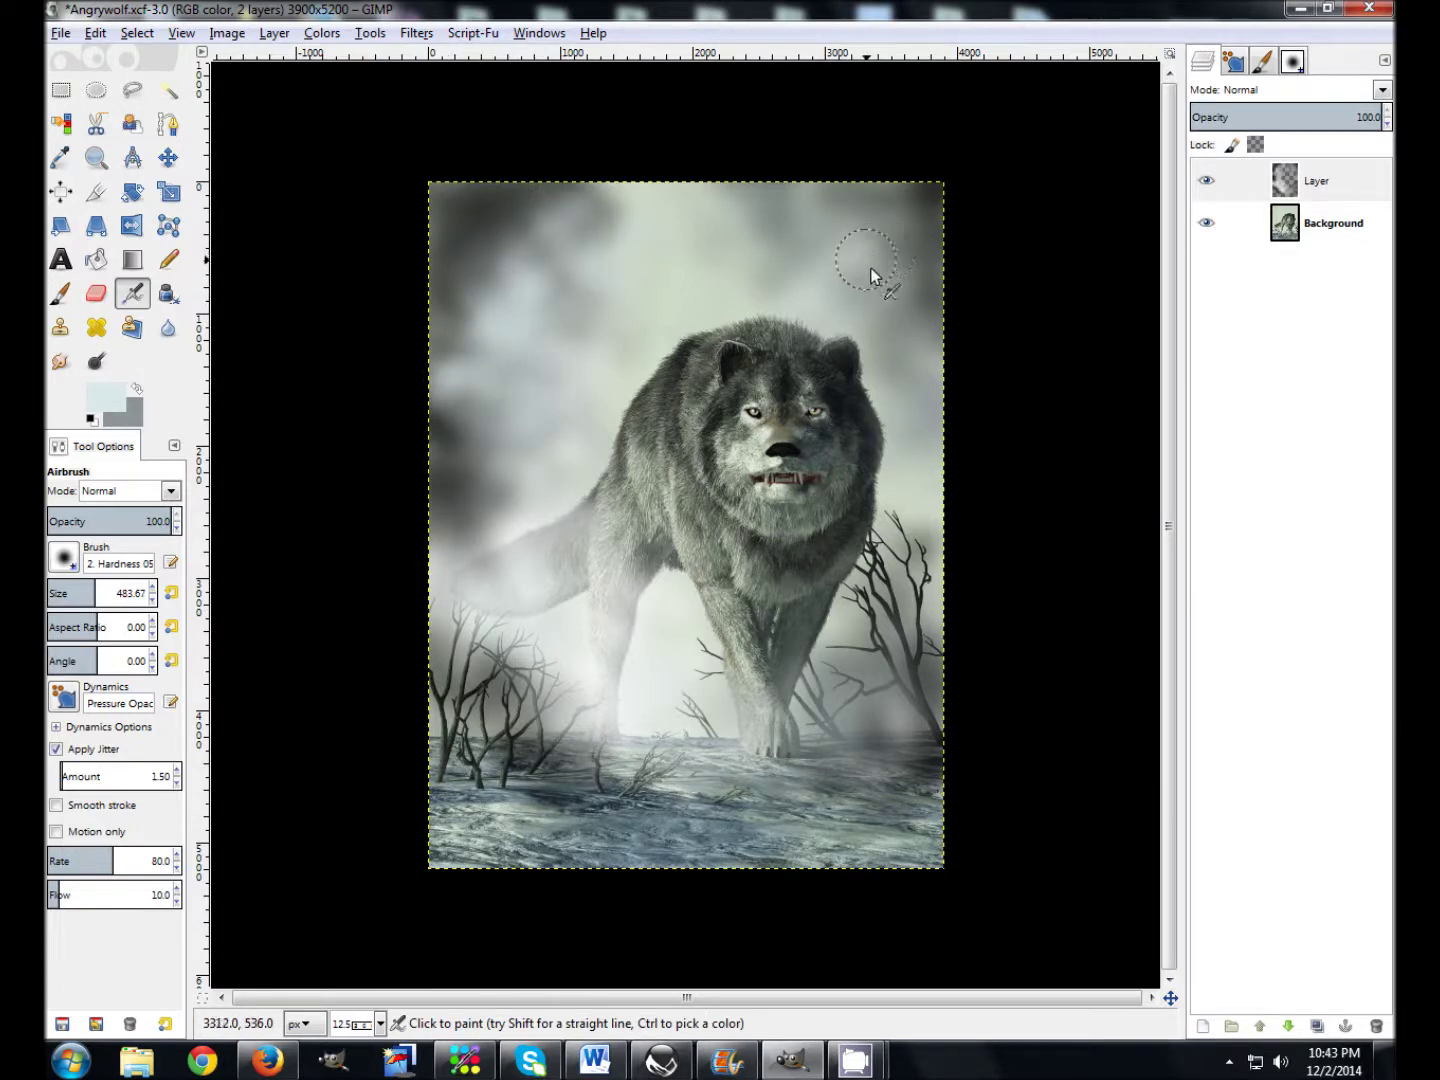
# Swap to the grey colour and airbrush mist over the wolf's hind foot, the ground beside it and the left branches.
pyautogui.click(137, 389)
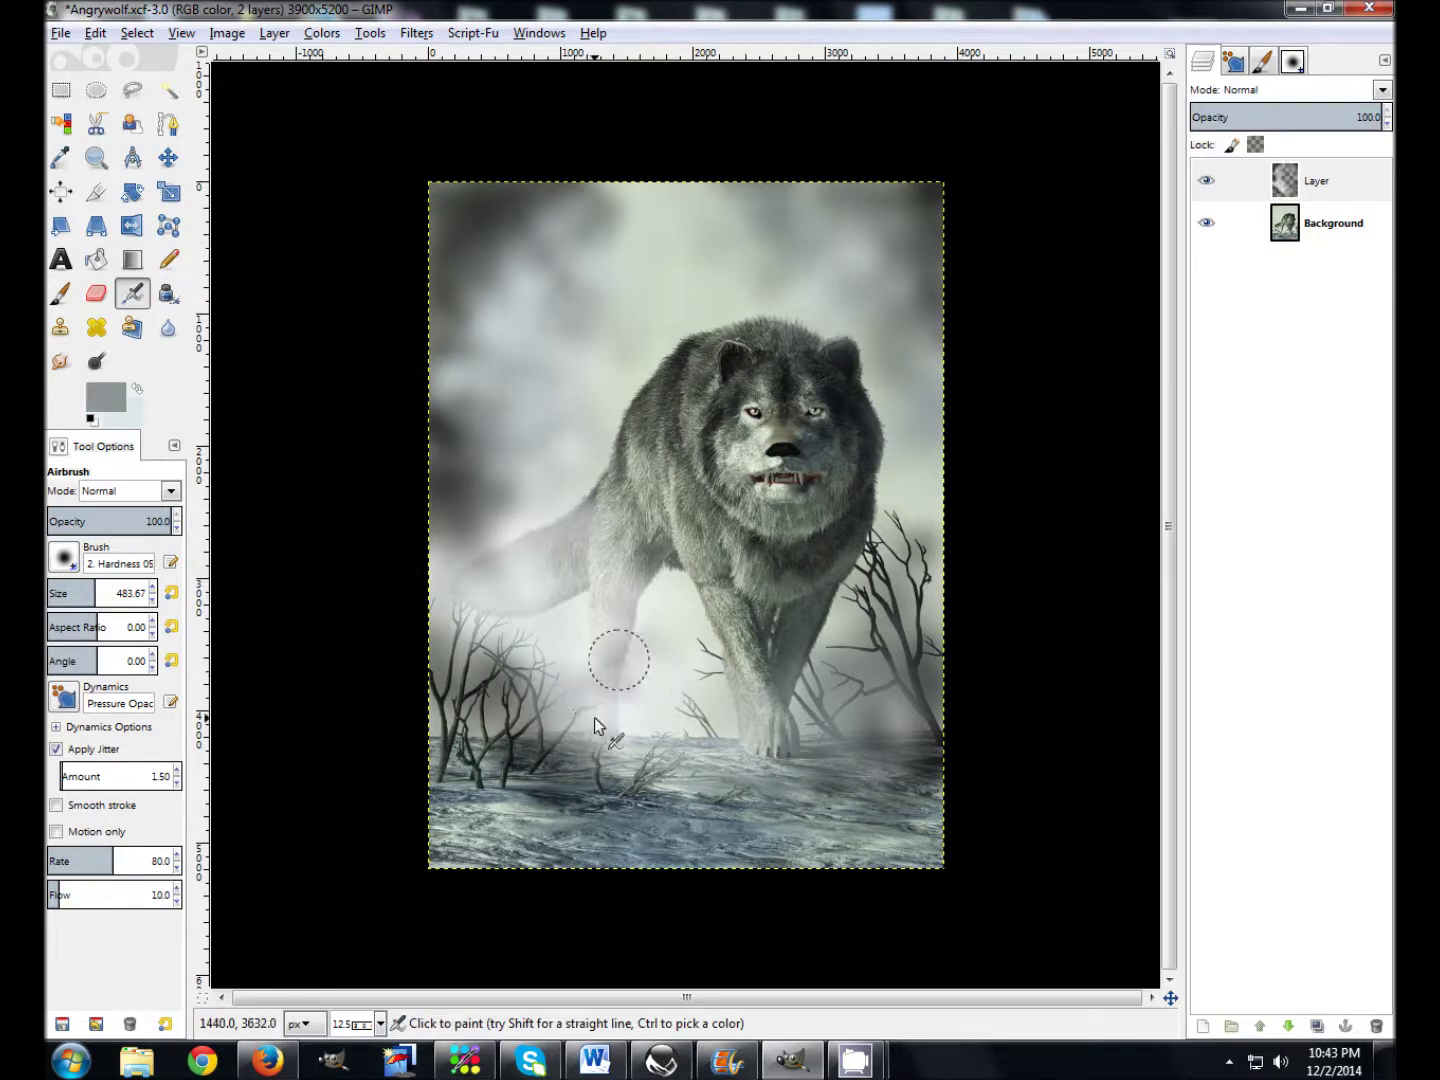
pyautogui.moveTo(594, 717)
pyautogui.mouseDown()
pyautogui.moveTo(666, 724)
pyautogui.moveTo(665, 747)
pyautogui.moveTo(685, 725)
pyautogui.moveTo(617, 709)
pyautogui.moveTo(608, 679)
pyautogui.moveTo(574, 699)
pyautogui.moveTo(562, 654)
pyautogui.moveTo(532, 644)
pyautogui.moveTo(601, 669)
pyautogui.moveTo(619, 700)
pyautogui.moveTo(700, 712)
pyautogui.moveTo(642, 715)
pyautogui.mouseUp()
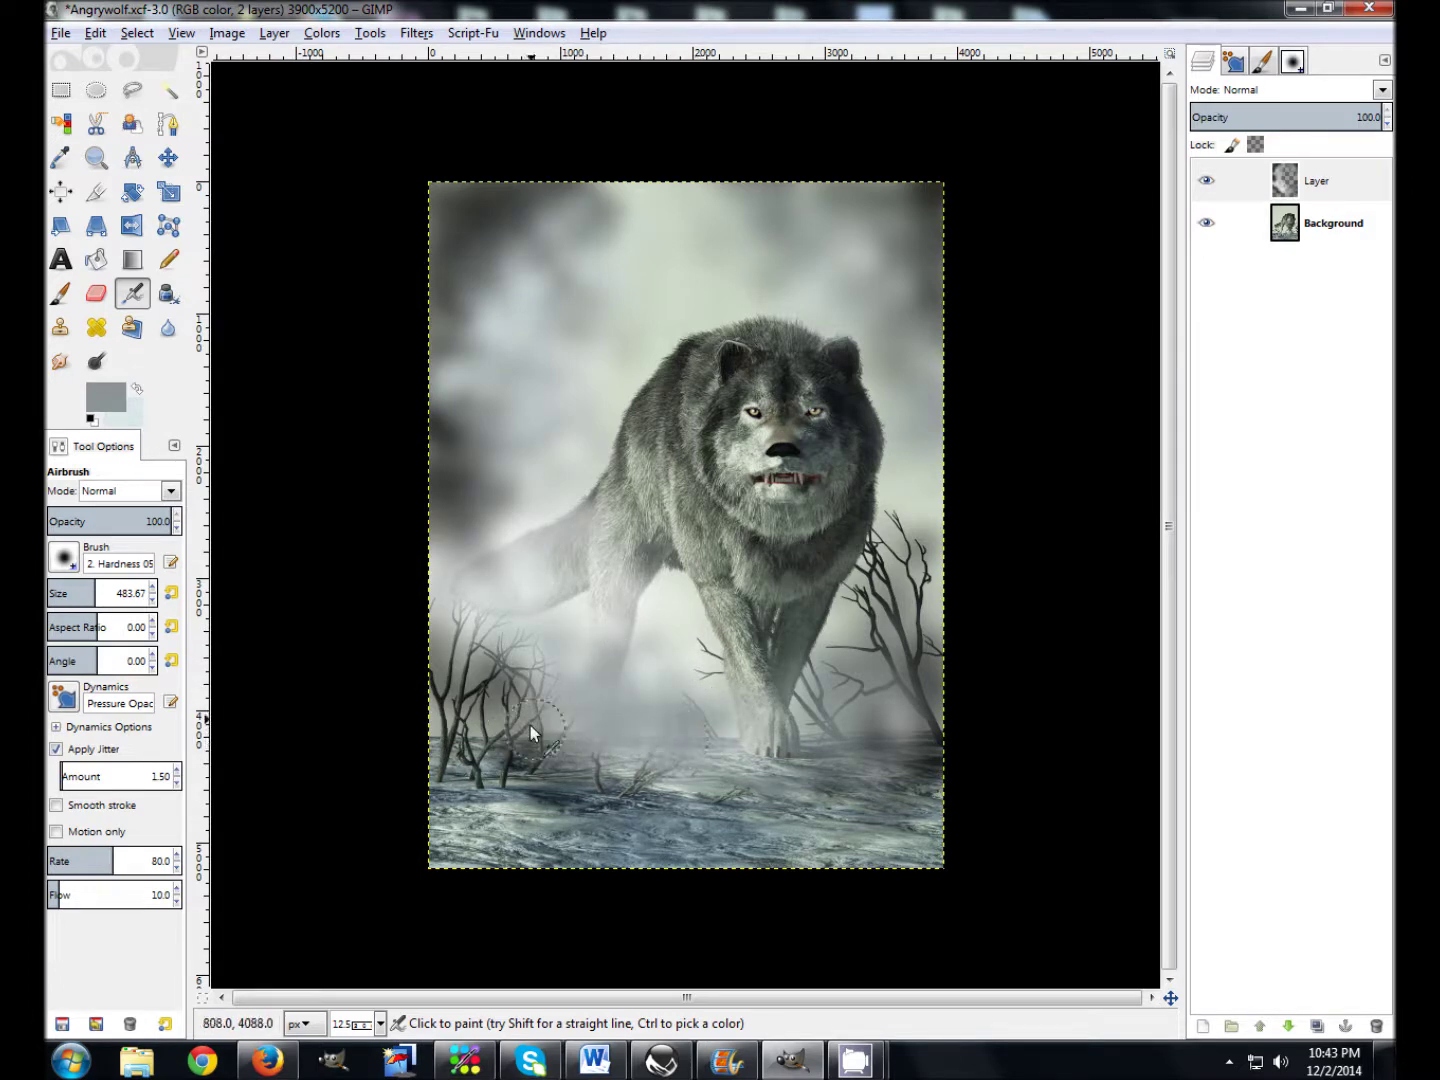
pyautogui.moveTo(649, 742)
pyautogui.mouseDown()
pyautogui.moveTo(755, 742)
pyautogui.moveTo(613, 718)
pyautogui.moveTo(481, 766)
pyautogui.moveTo(488, 705)
pyautogui.moveTo(424, 732)
pyautogui.moveTo(434, 686)
pyautogui.moveTo(529, 687)
pyautogui.mouseUp()
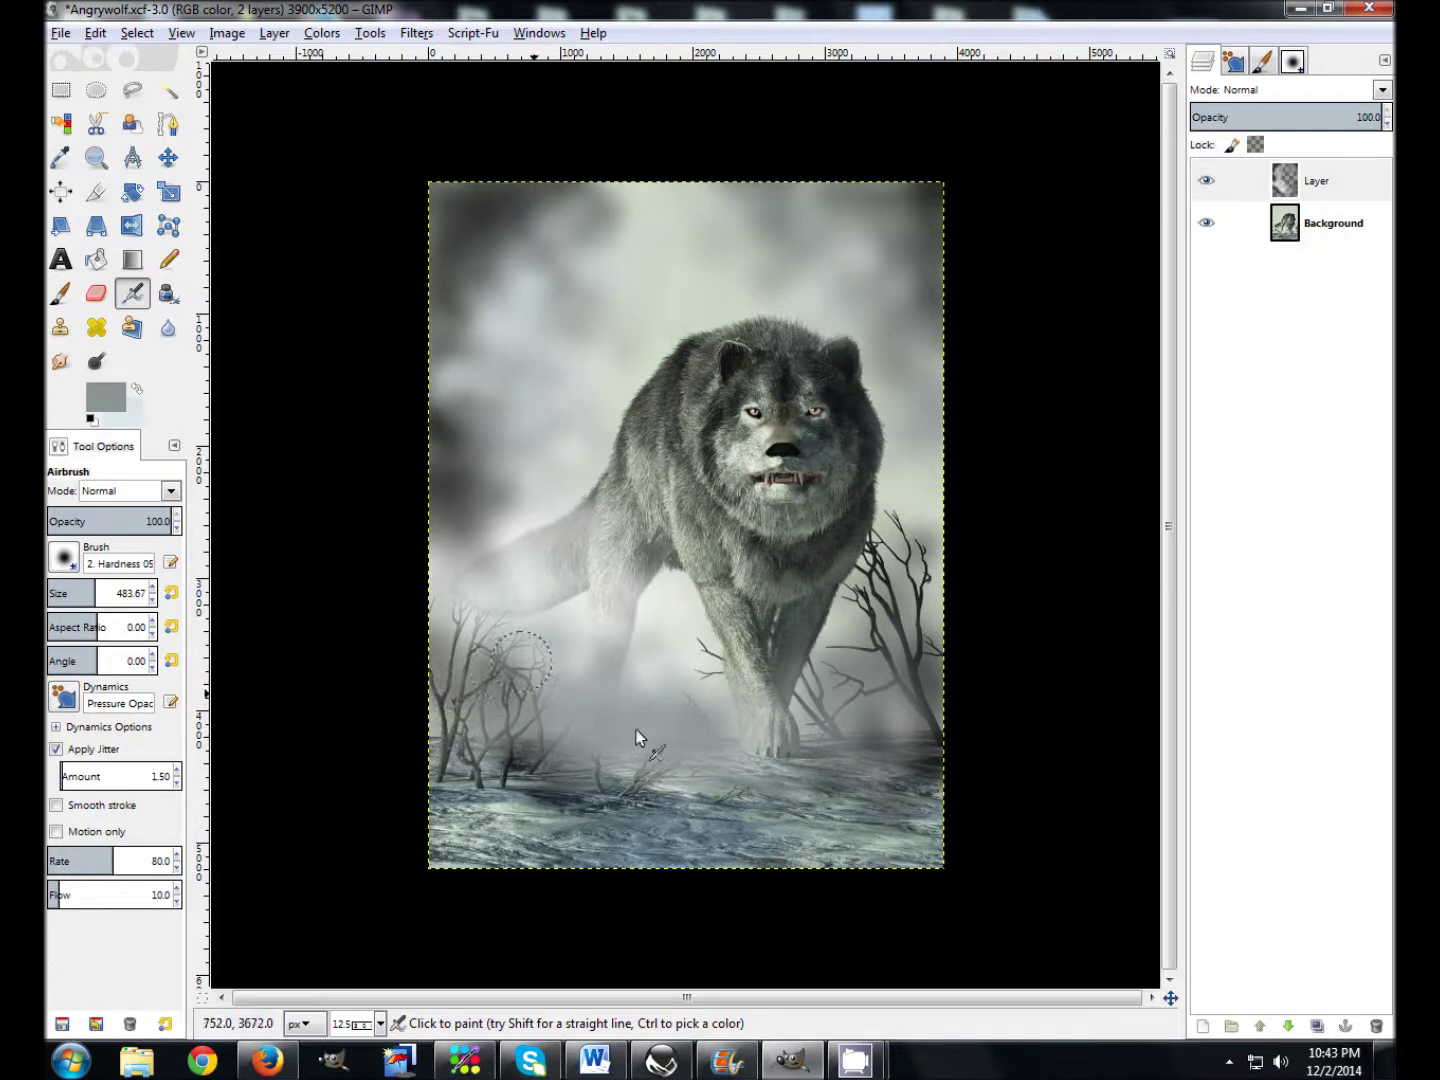
# Swap to the pale blue colour and airbrush mist over the wolf's hind leg, back, flank and front paws.
pyautogui.click(139, 389)
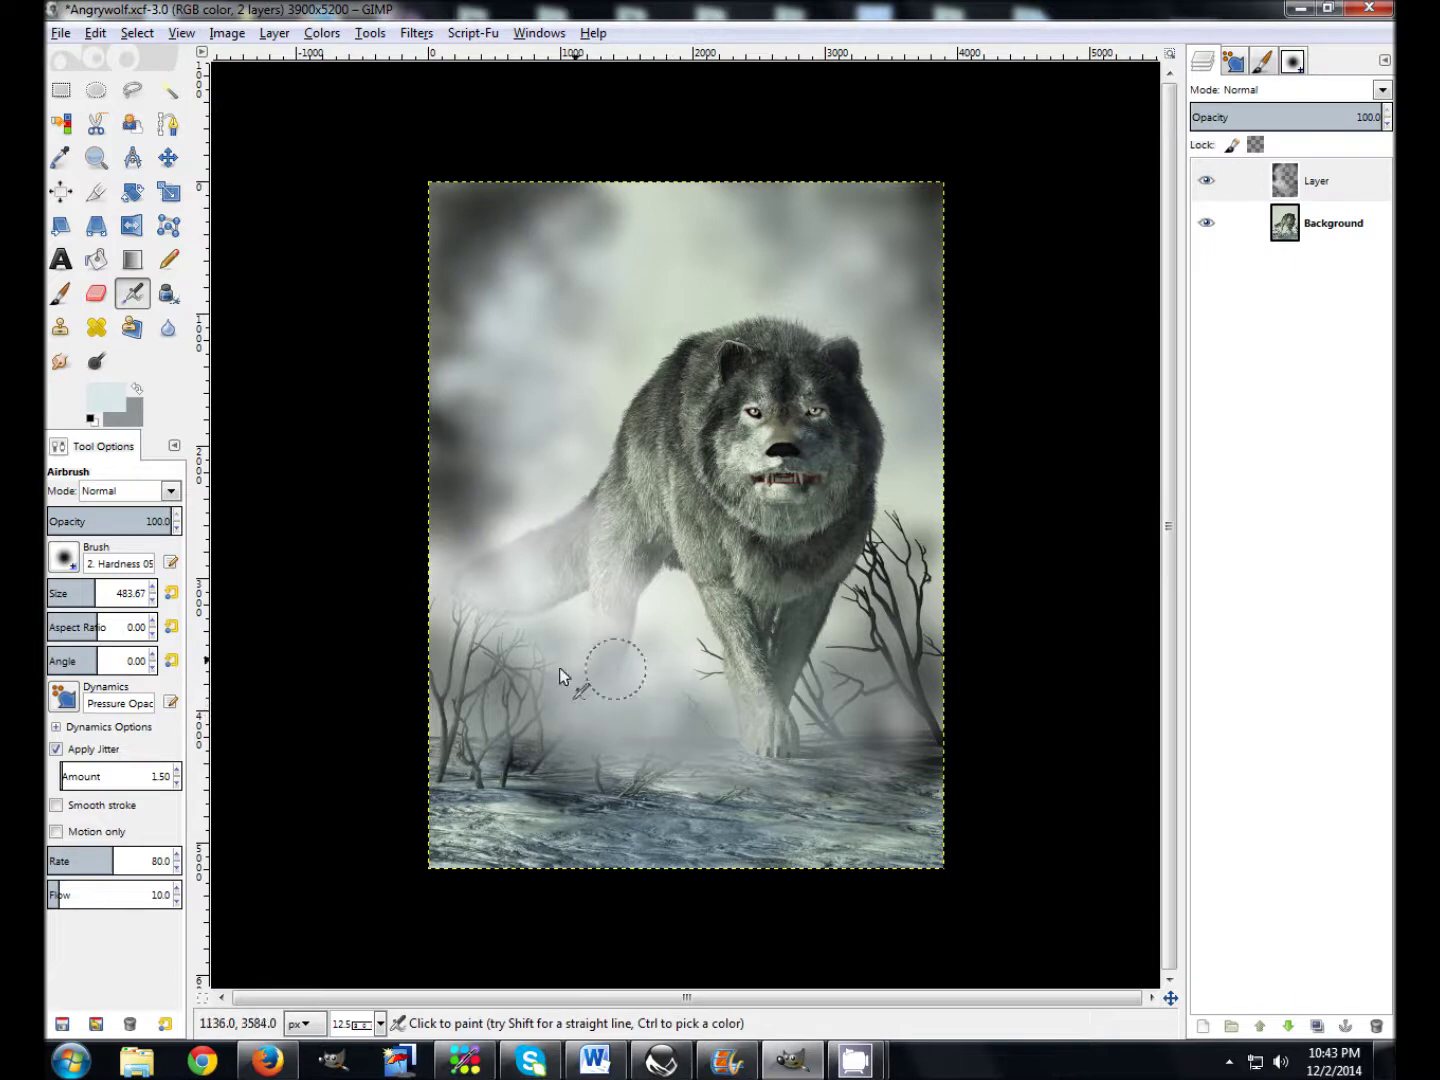
pyautogui.moveTo(481, 572)
pyautogui.mouseDown()
pyautogui.moveTo(533, 574)
pyautogui.moveTo(553, 536)
pyautogui.moveTo(552, 564)
pyautogui.moveTo(598, 524)
pyautogui.moveTo(623, 459)
pyautogui.moveTo(666, 428)
pyautogui.moveTo(599, 375)
pyautogui.moveTo(601, 406)
pyautogui.mouseUp()
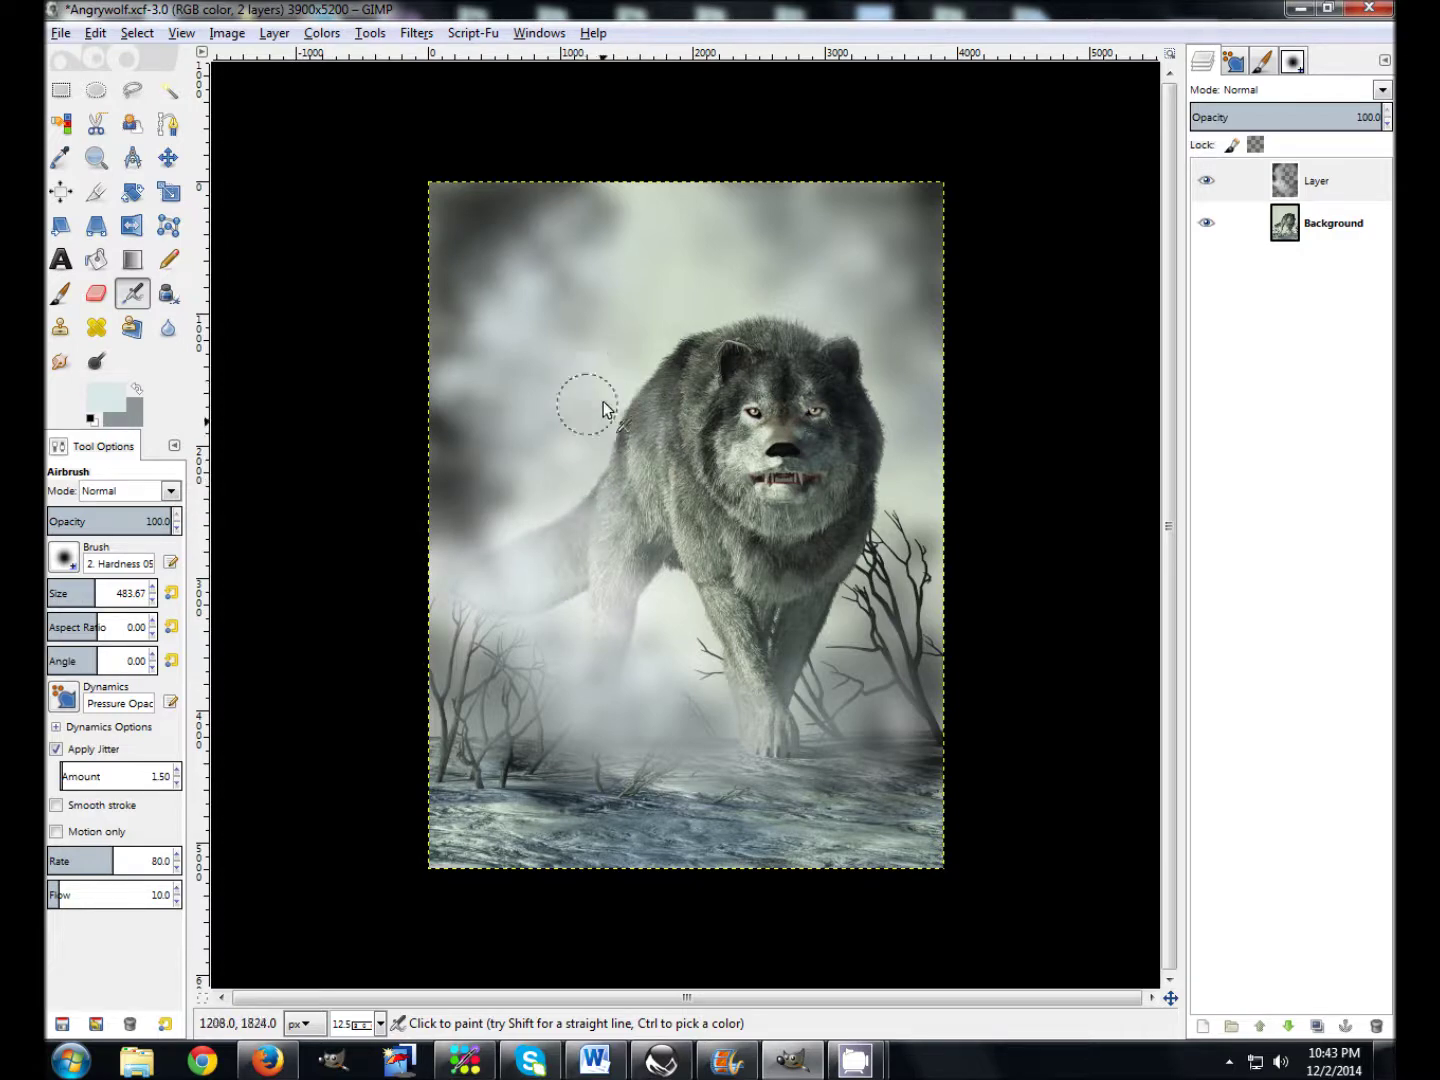
pyautogui.moveTo(711, 618)
pyautogui.mouseDown()
pyautogui.moveTo(655, 481)
pyautogui.moveTo(616, 461)
pyautogui.moveTo(607, 365)
pyautogui.moveTo(635, 337)
pyautogui.moveTo(651, 420)
pyautogui.mouseUp()
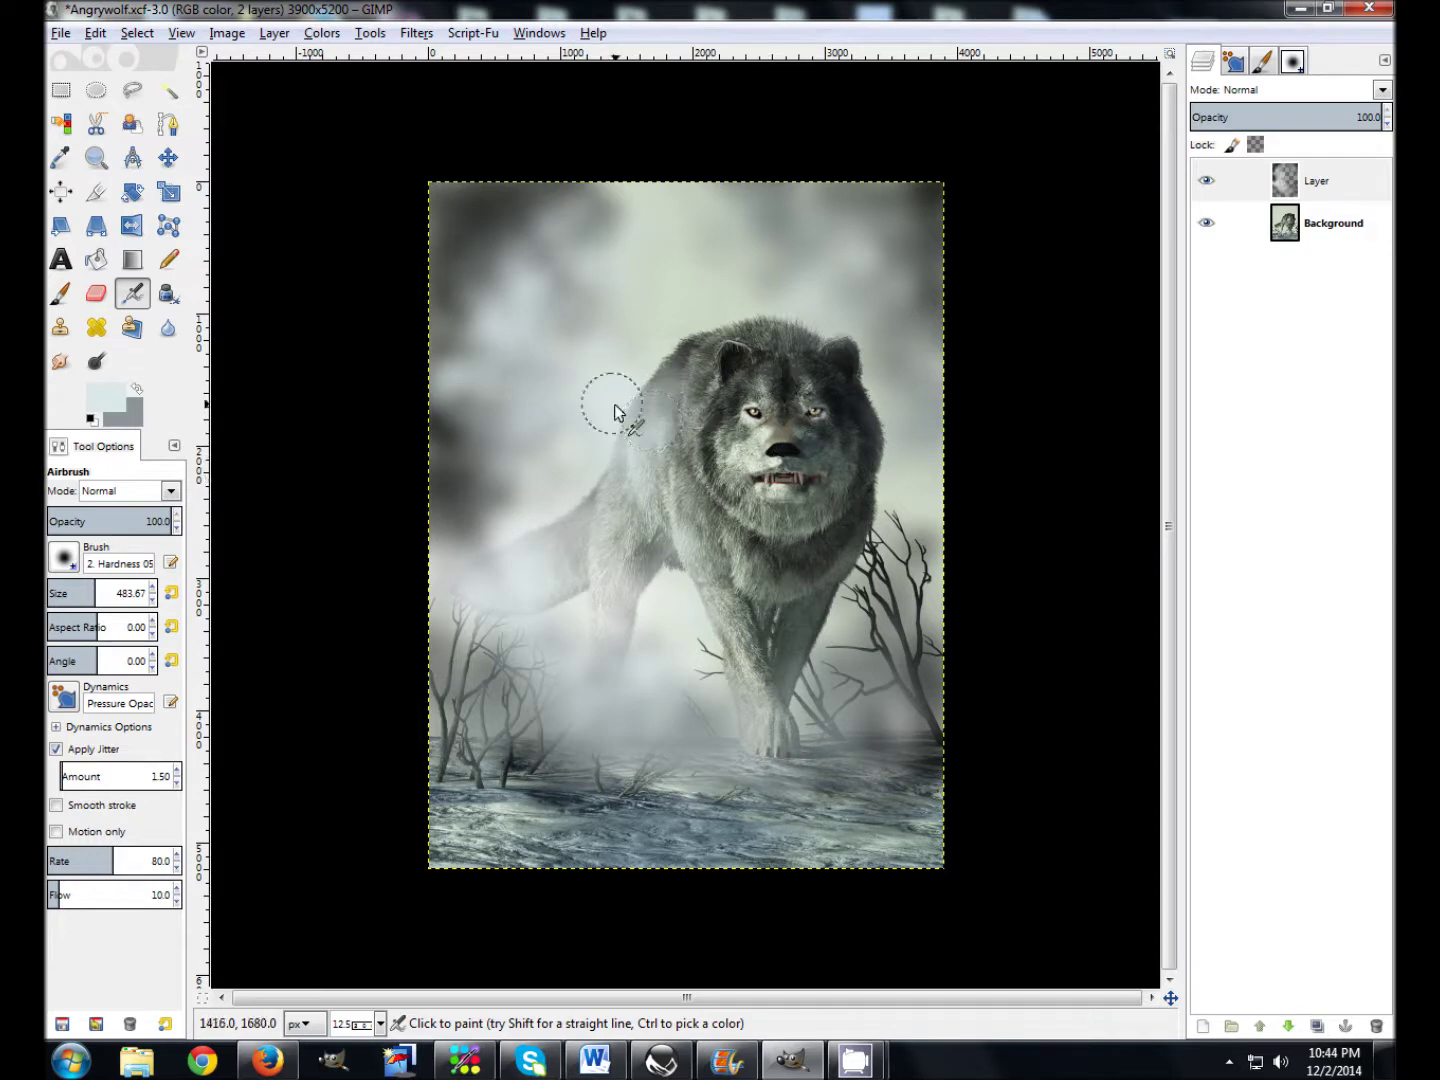
pyautogui.moveTo(765, 629)
pyautogui.mouseDown()
pyautogui.moveTo(755, 667)
pyautogui.moveTo(706, 637)
pyautogui.moveTo(750, 682)
pyautogui.moveTo(756, 744)
pyautogui.mouseUp()
pyautogui.moveTo(591, 547); pyautogui.dragTo(590, 491)
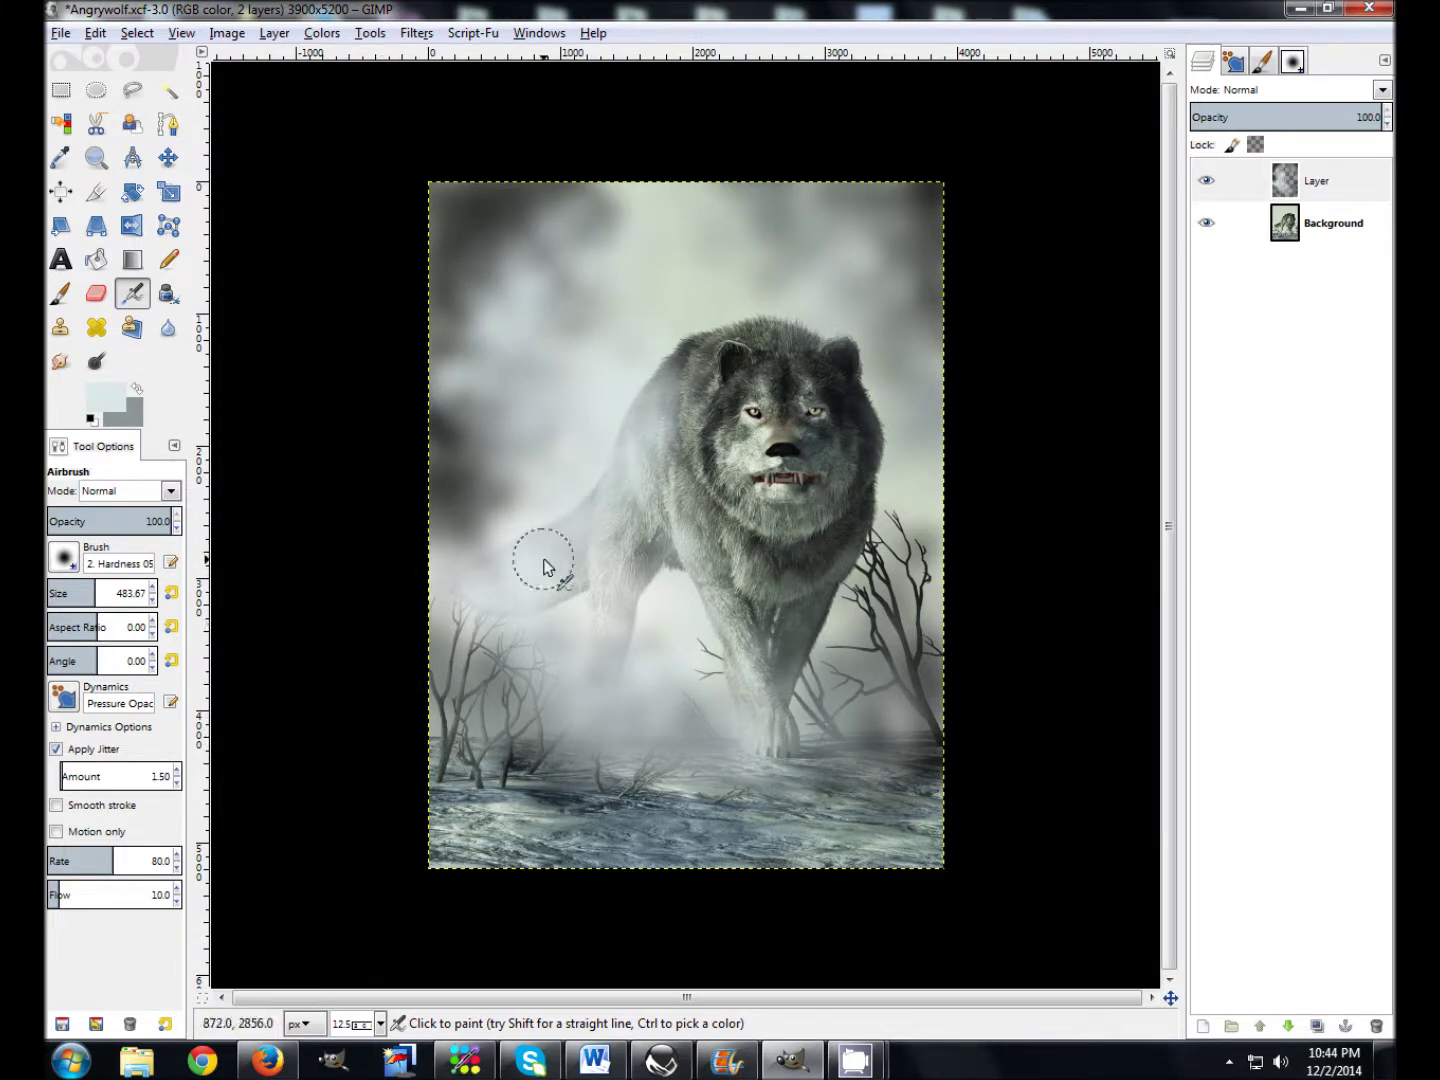
# Compare the image with and without the mist layer by toggling that layer's visibility.
pyautogui.click(1207, 182)
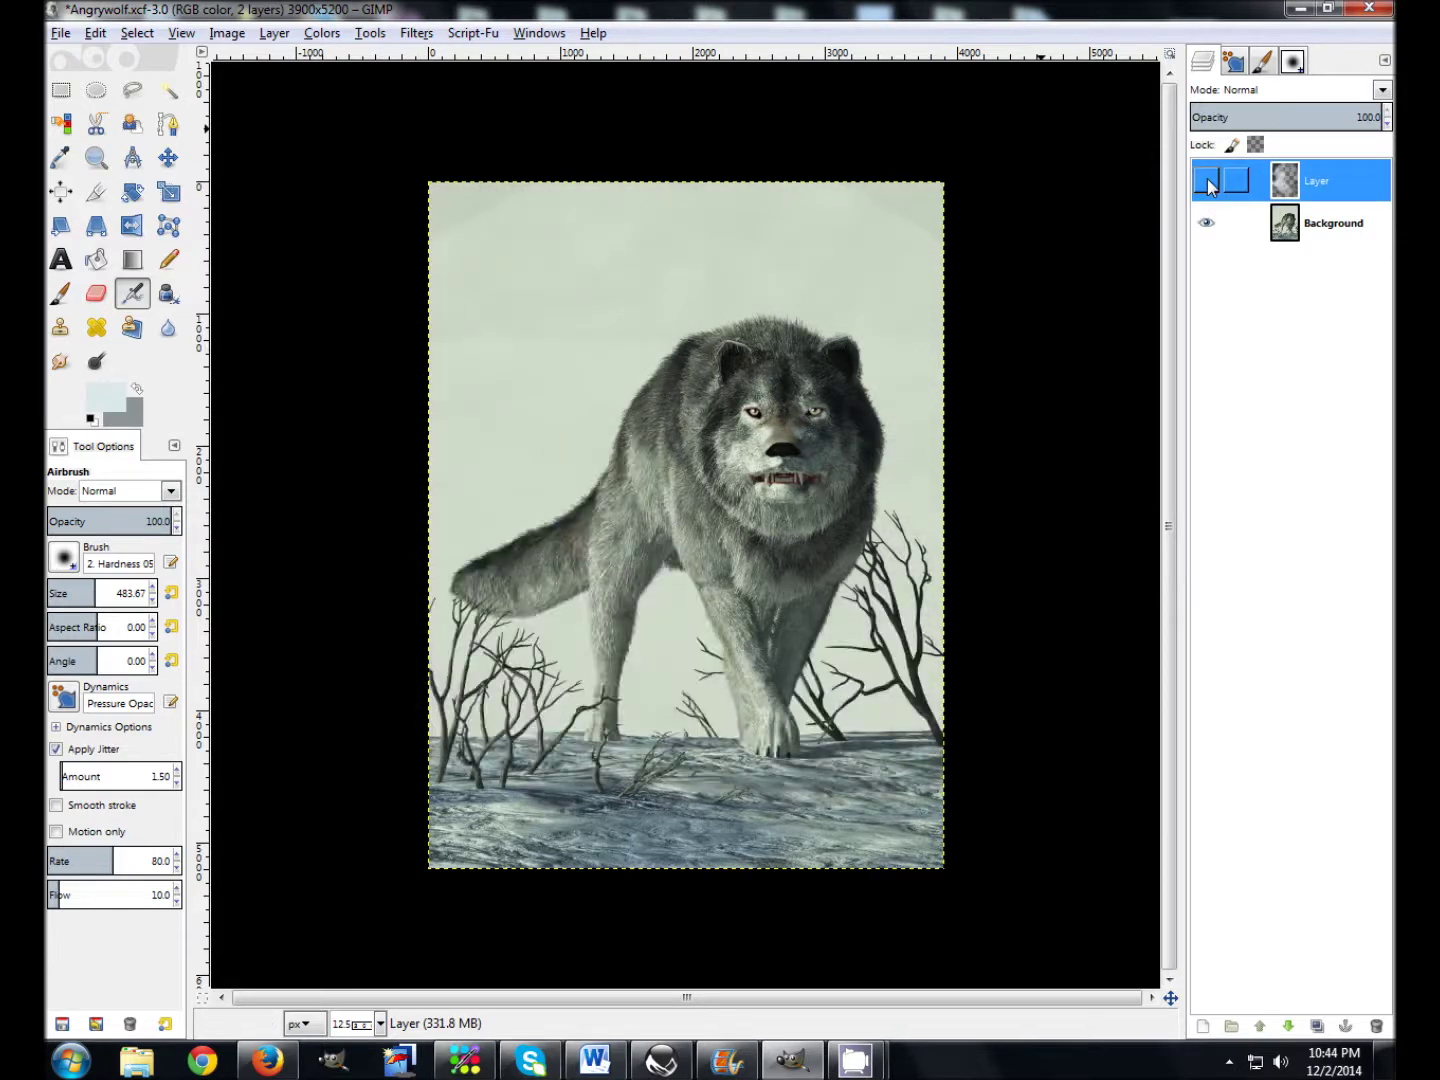
pyautogui.click(1207, 183)
pyautogui.click(1207, 183)
pyautogui.click(1208, 184)
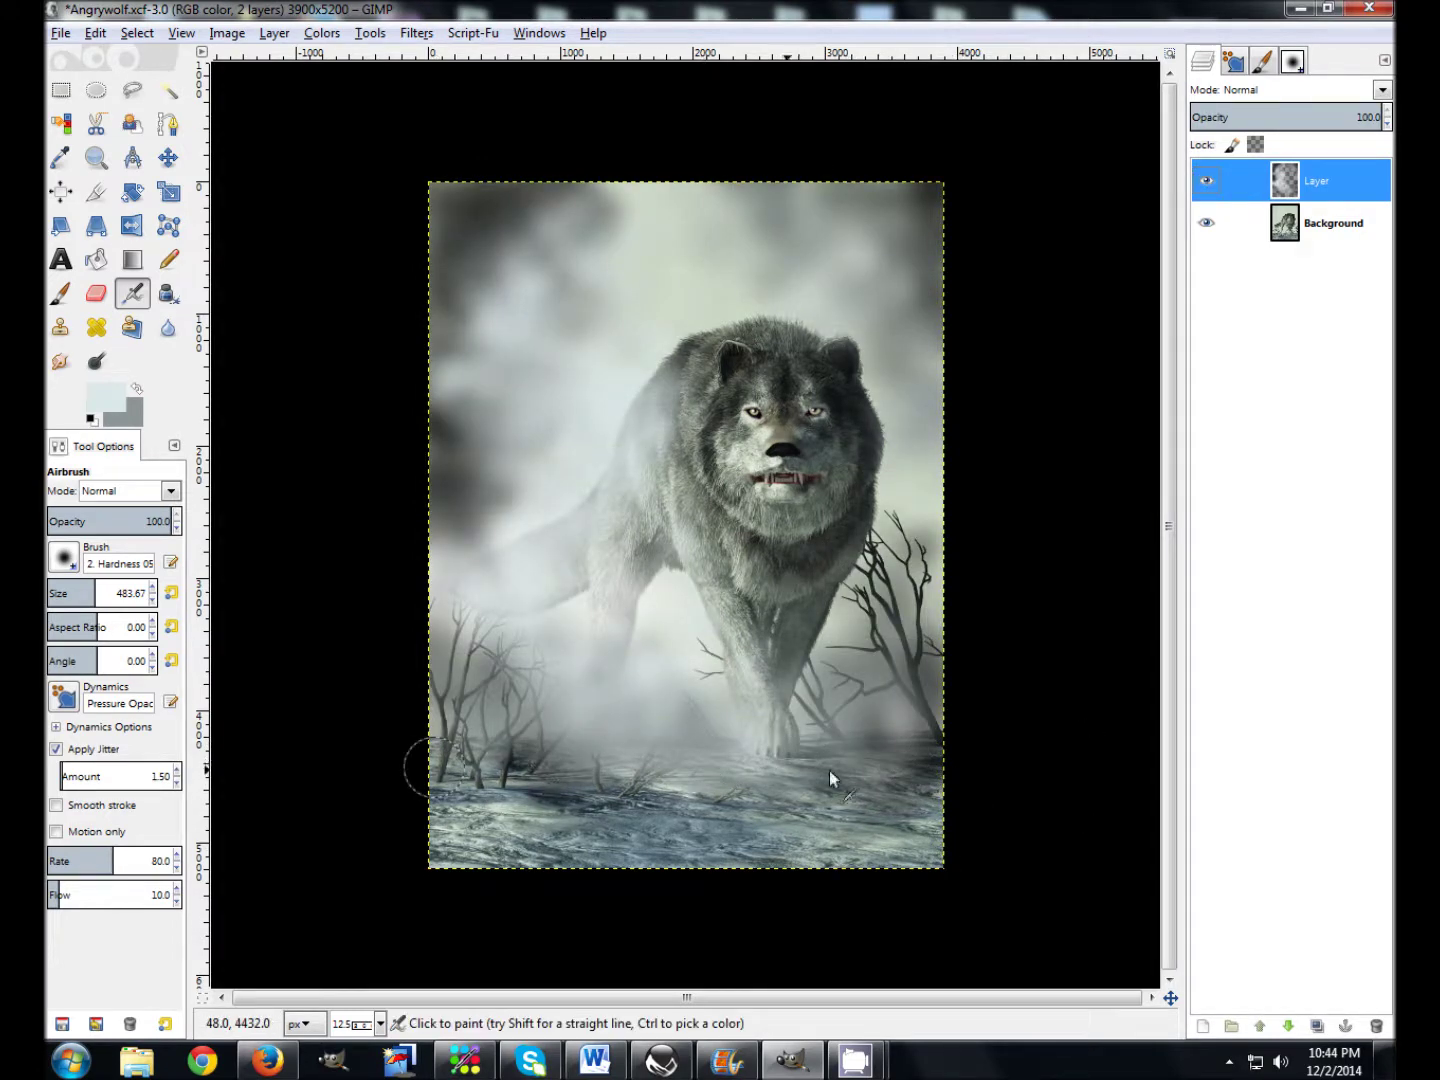
# Erase the mist from the foreground ground below the wolf's paws and the branches with the Eraser at size 483.67.
pyautogui.click(96, 293)
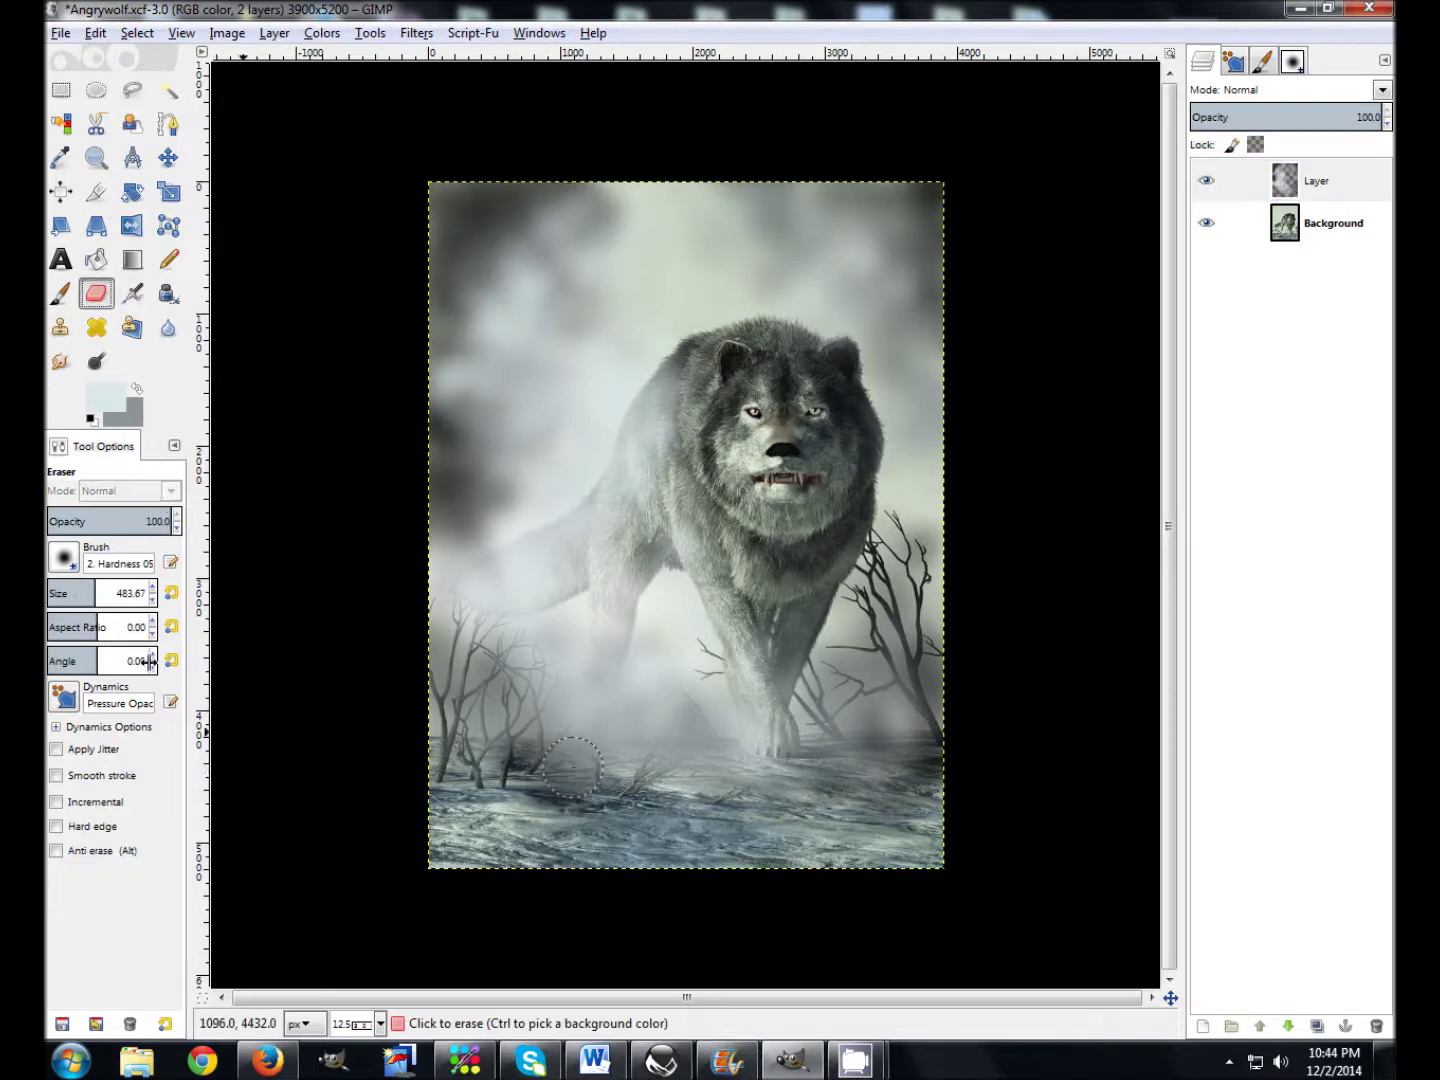
pyautogui.moveTo(627, 779); pyautogui.dragTo(829, 769)
pyautogui.moveTo(653, 776)
pyautogui.mouseDown()
pyautogui.moveTo(573, 777)
pyautogui.moveTo(944, 779)
pyautogui.mouseUp()
pyautogui.moveTo(851, 774); pyautogui.dragTo(558, 768)
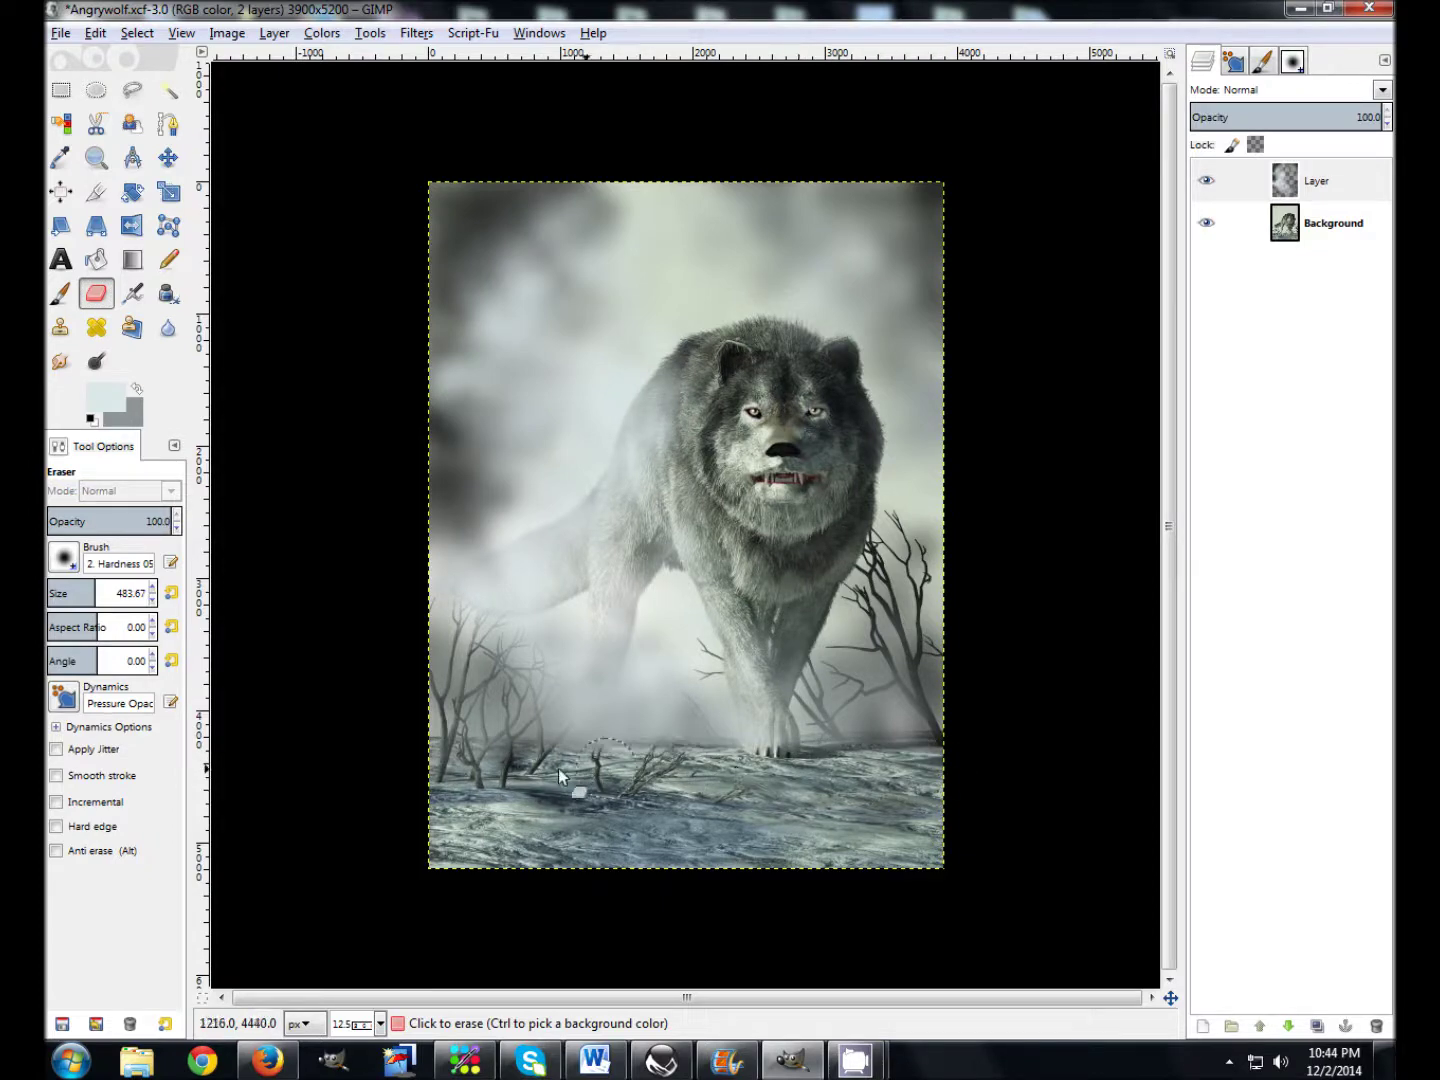
pyautogui.moveTo(463, 775)
pyautogui.mouseDown()
pyautogui.moveTo(611, 815)
pyautogui.moveTo(780, 840)
pyautogui.mouseUp()
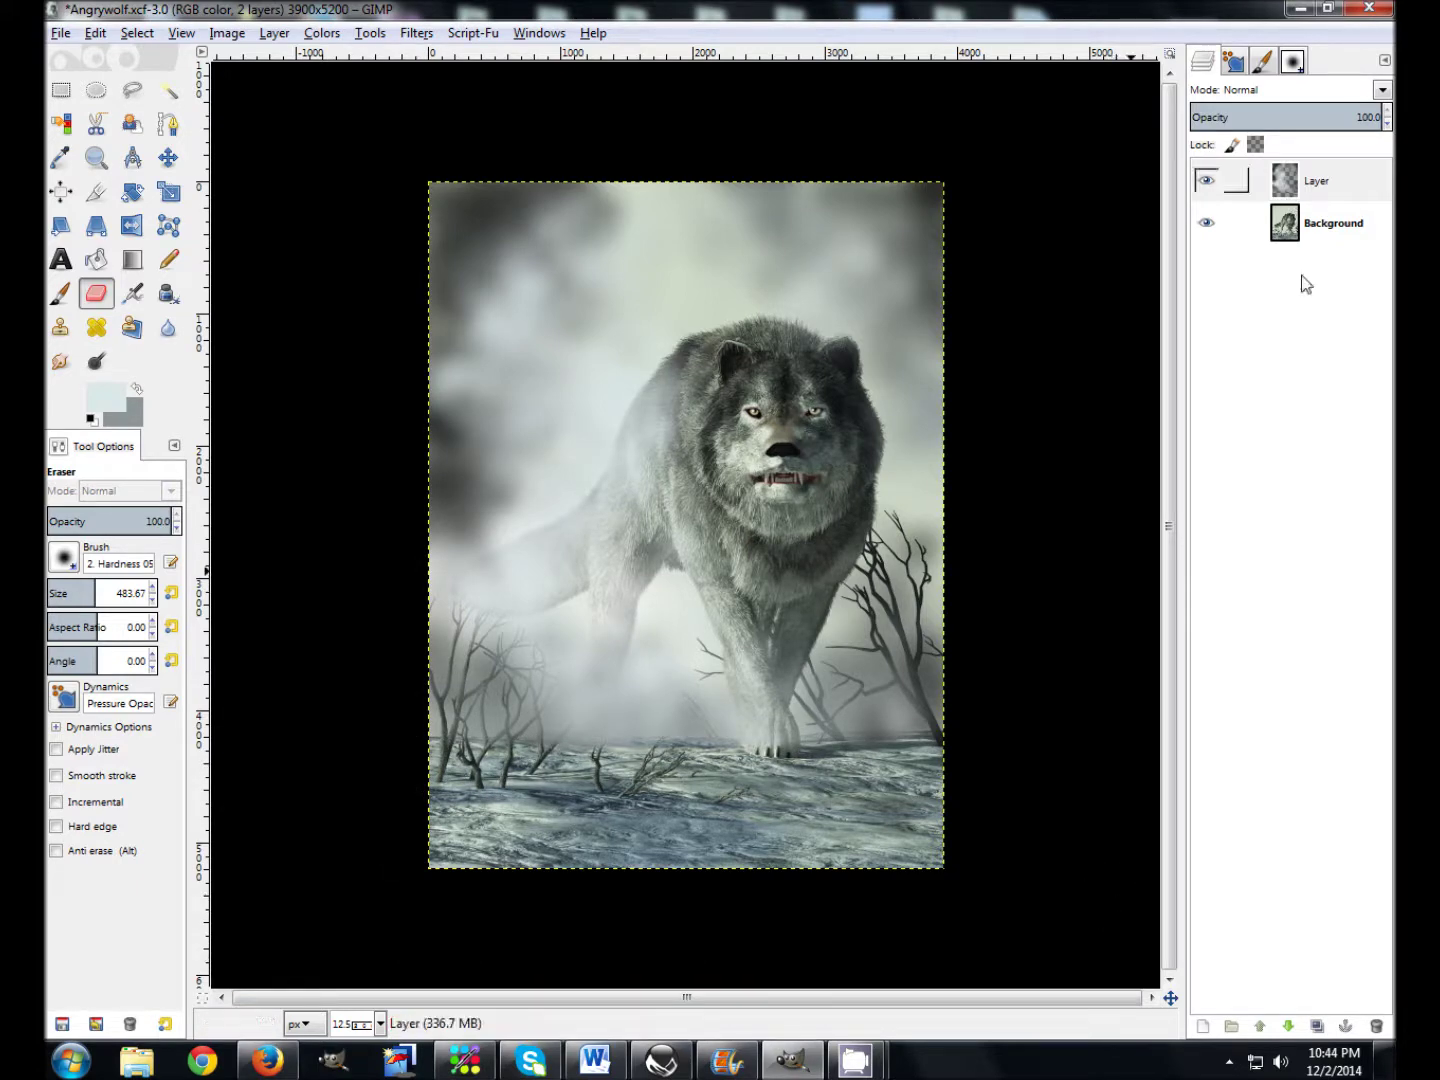
# Create a transparent 3900 x 5200 px layer above the mist layer and set the brush size to 100.
pyautogui.click(1205, 1030)
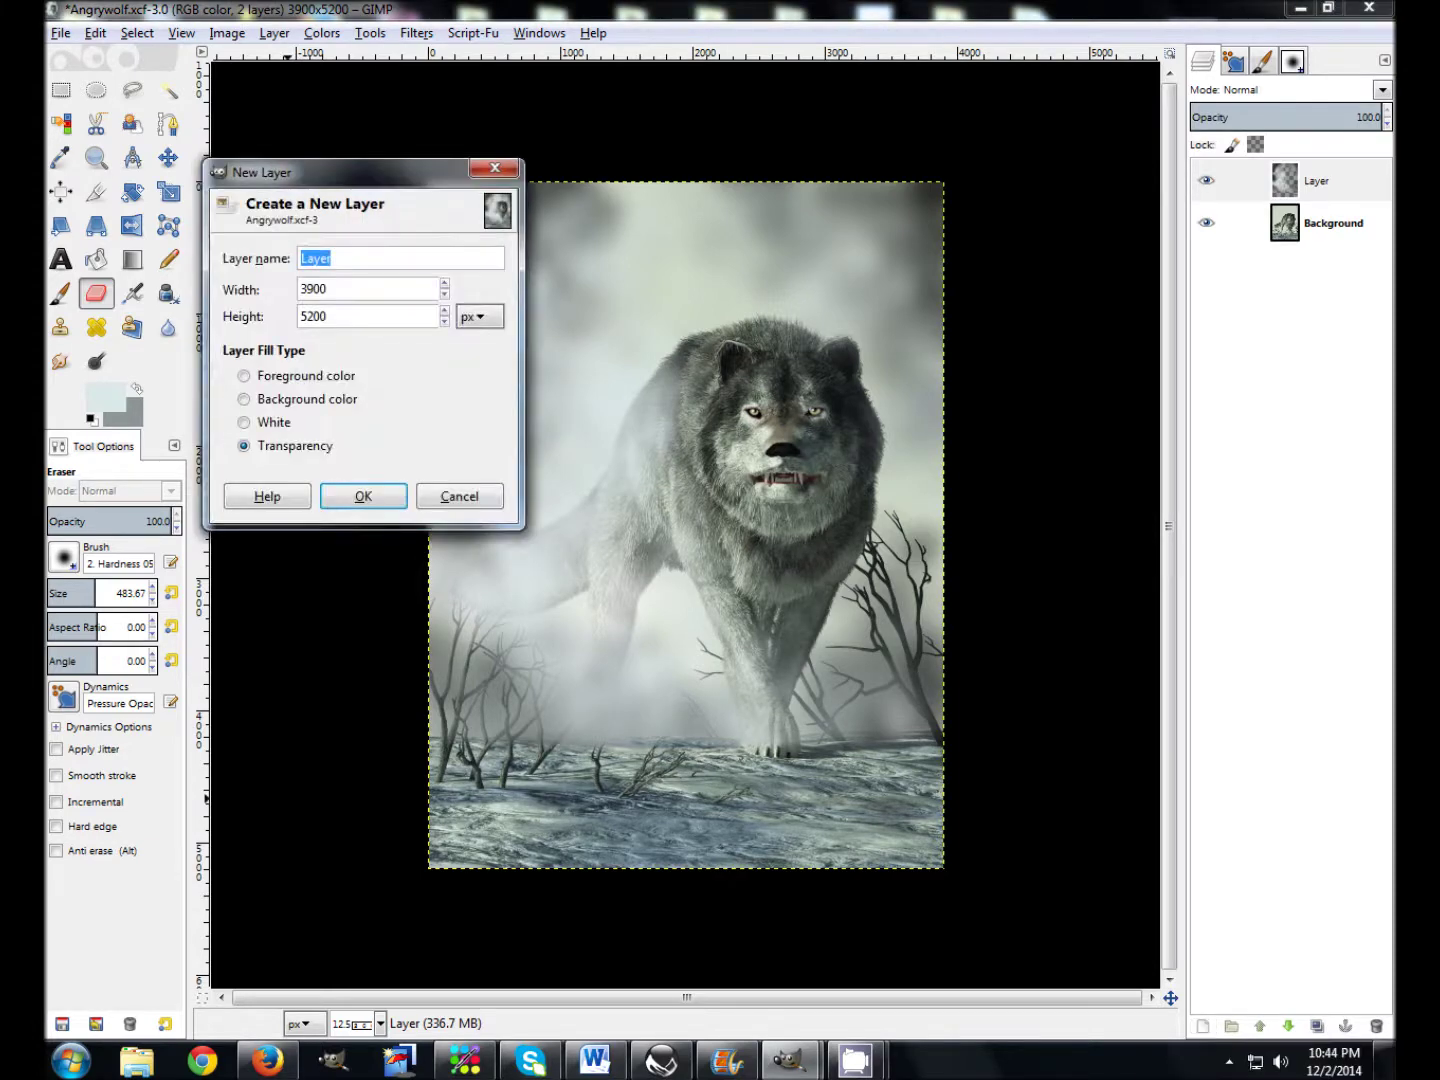
pyautogui.click(364, 496)
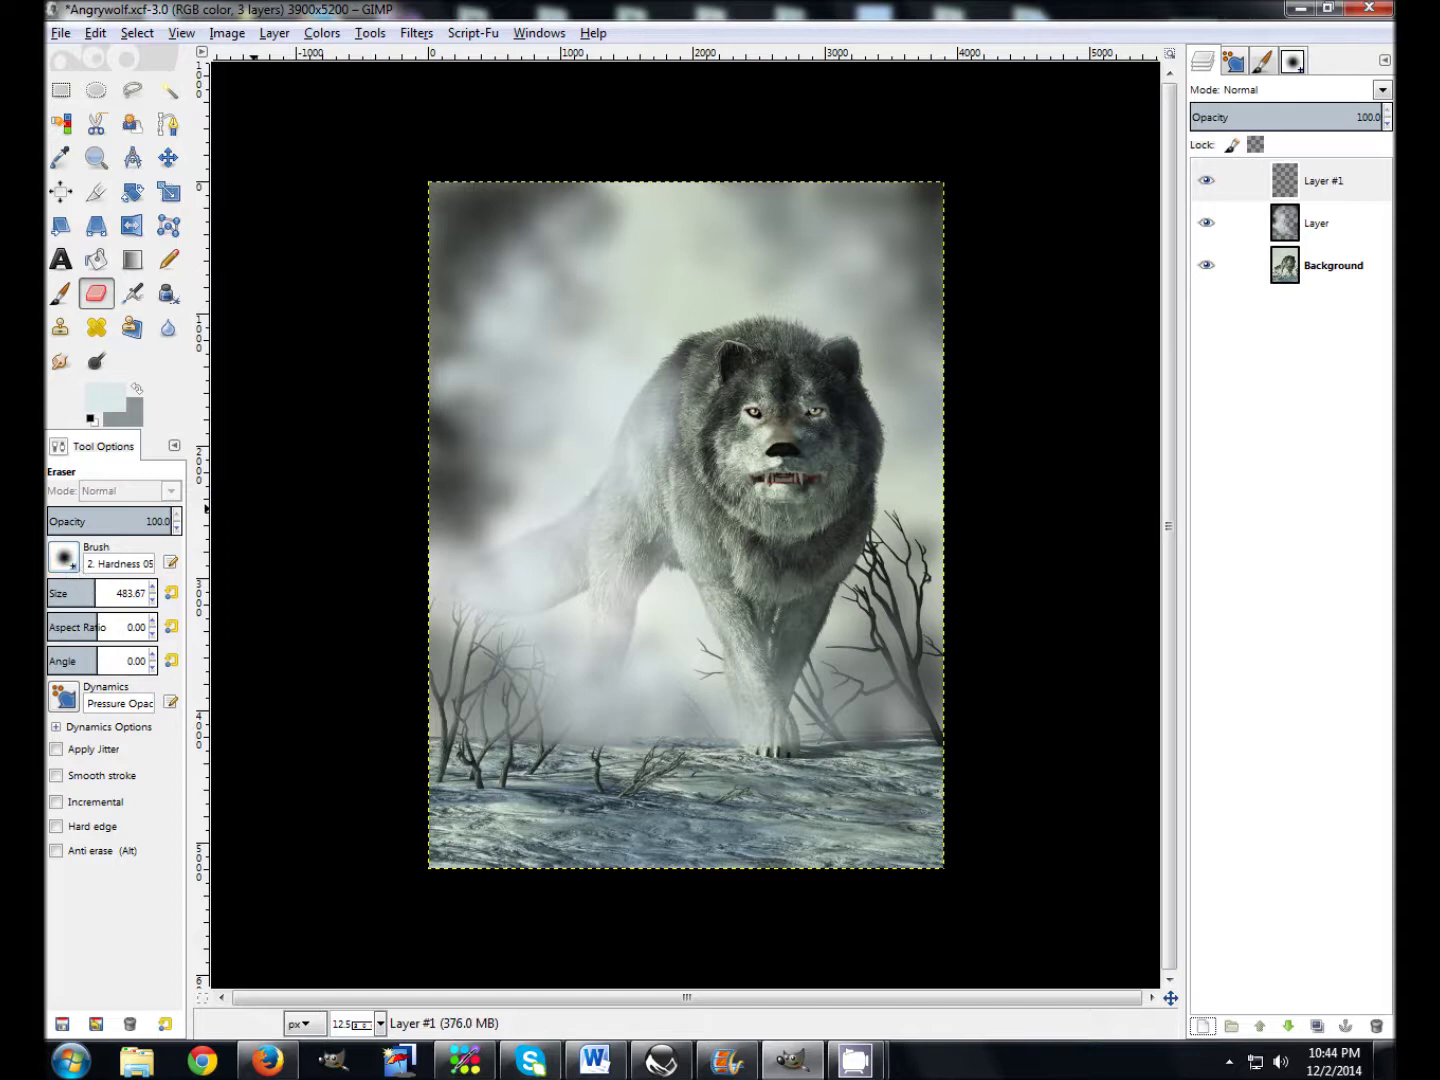
pyautogui.moveTo(91, 599); pyautogui.dragTo(54, 597)
pyautogui.moveTo(117, 593)
pyautogui.mouseDown()
pyautogui.moveTo(57, 600)
pyautogui.moveTo(72, 600)
pyautogui.mouseUp()
pyautogui.write('100')
pyautogui.press('Return')
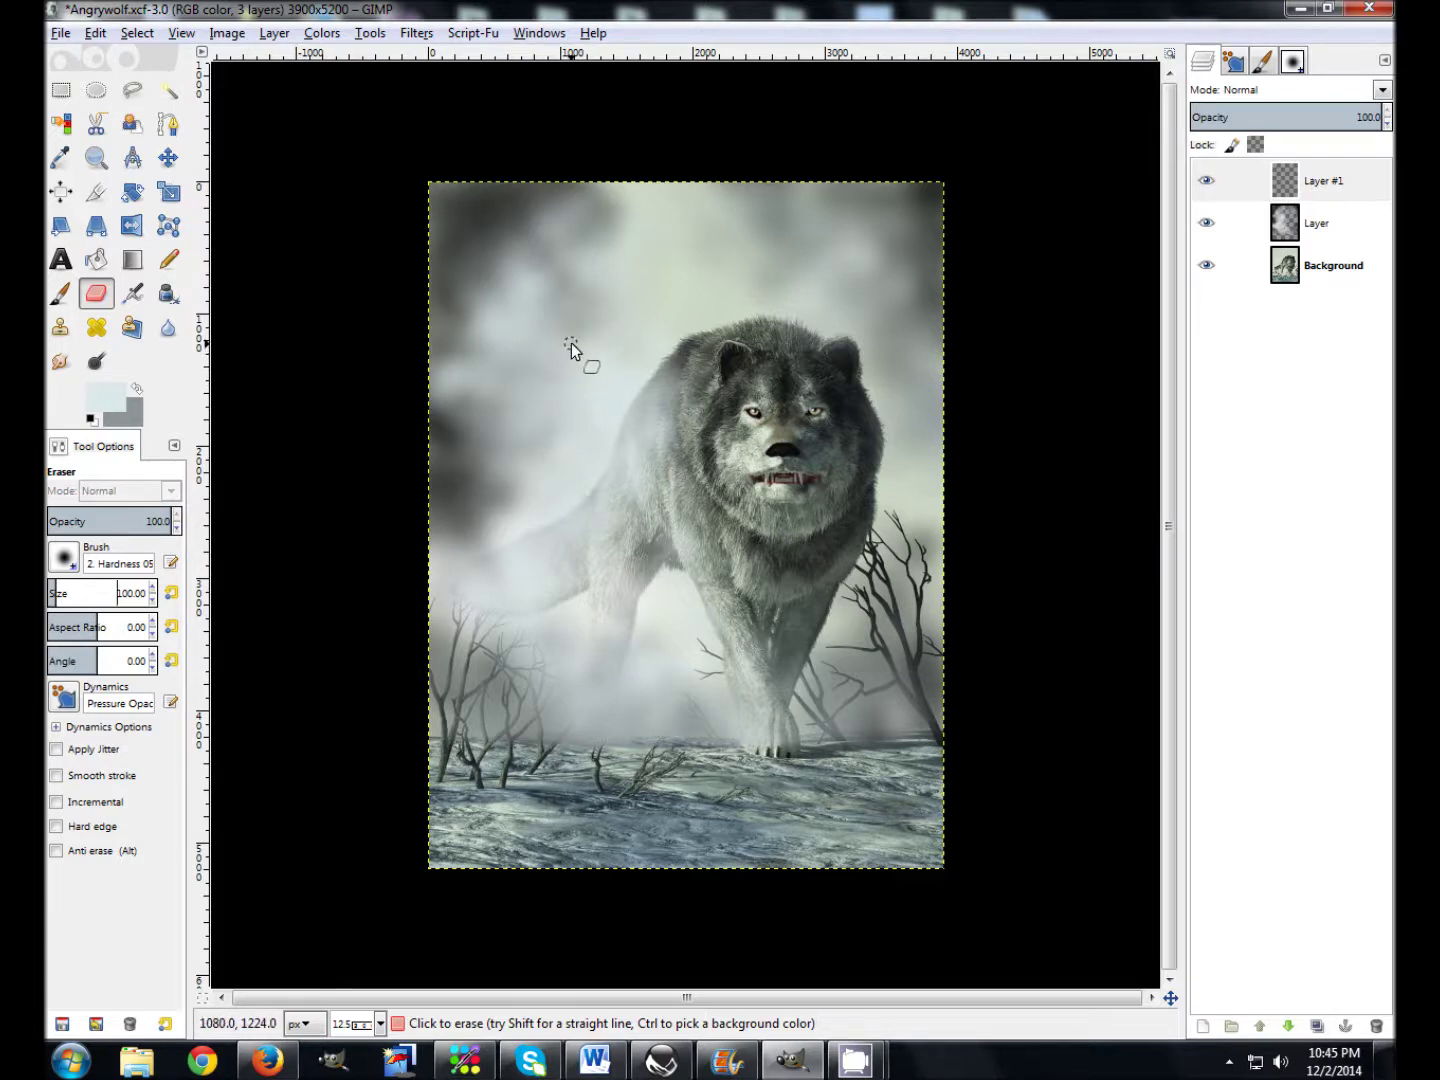
# Change the foreground colour to white and switch to the Paintbrush.
pyautogui.click(112, 399)
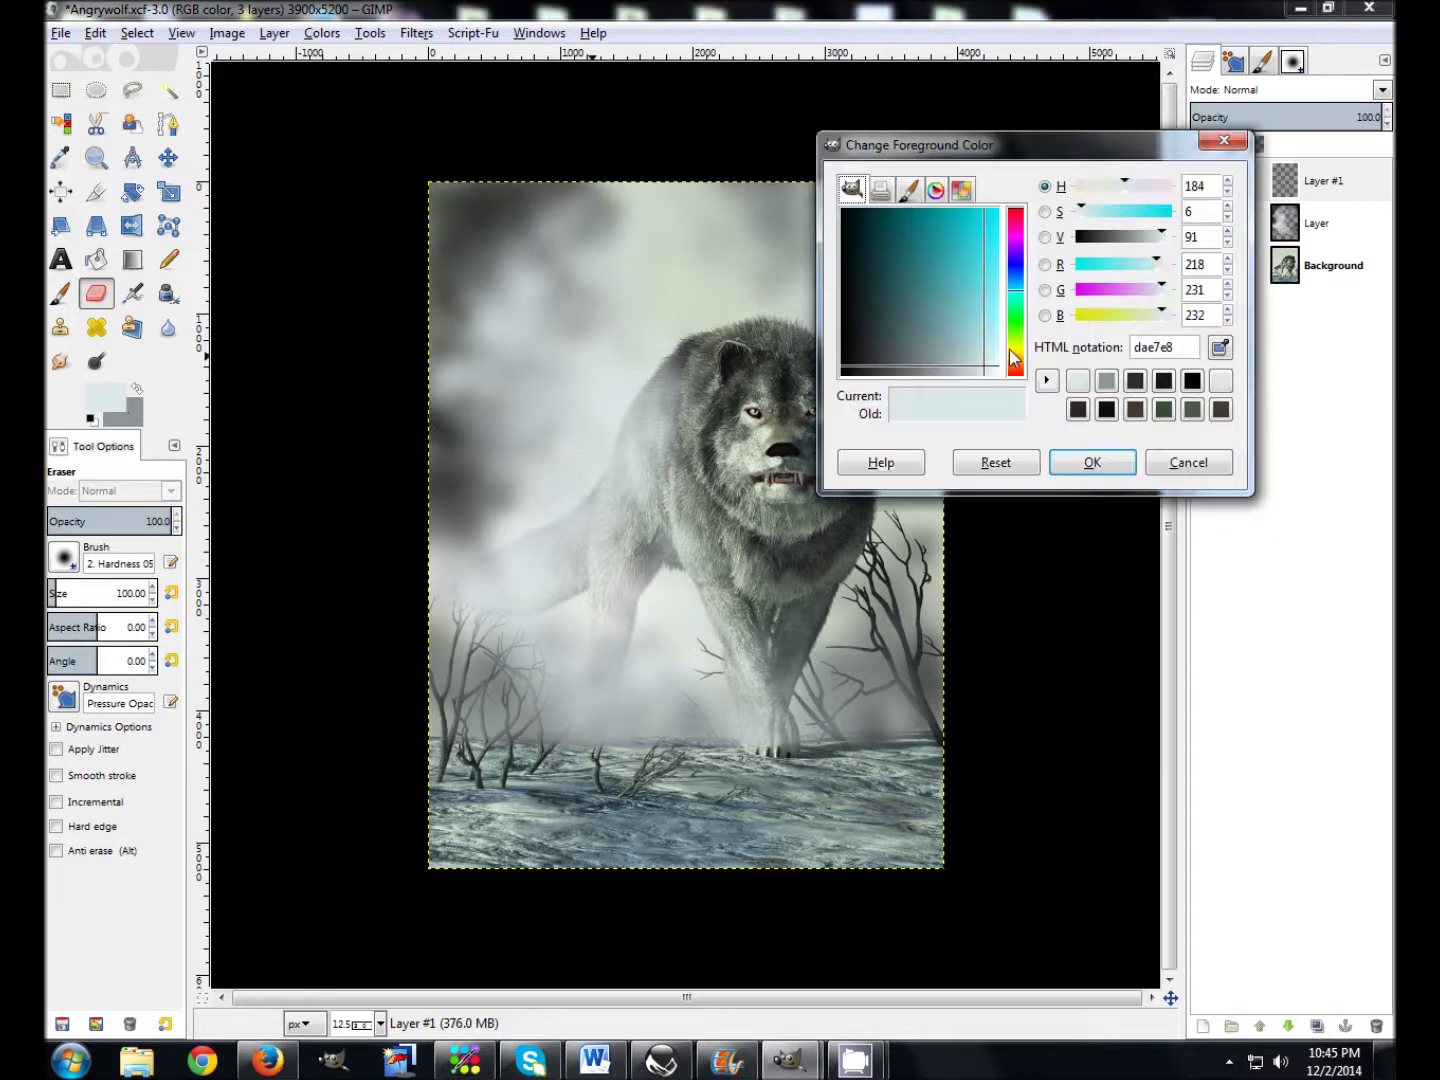
pyautogui.moveTo(998, 370); pyautogui.dragTo(1014, 390)
pyautogui.click(1116, 458)
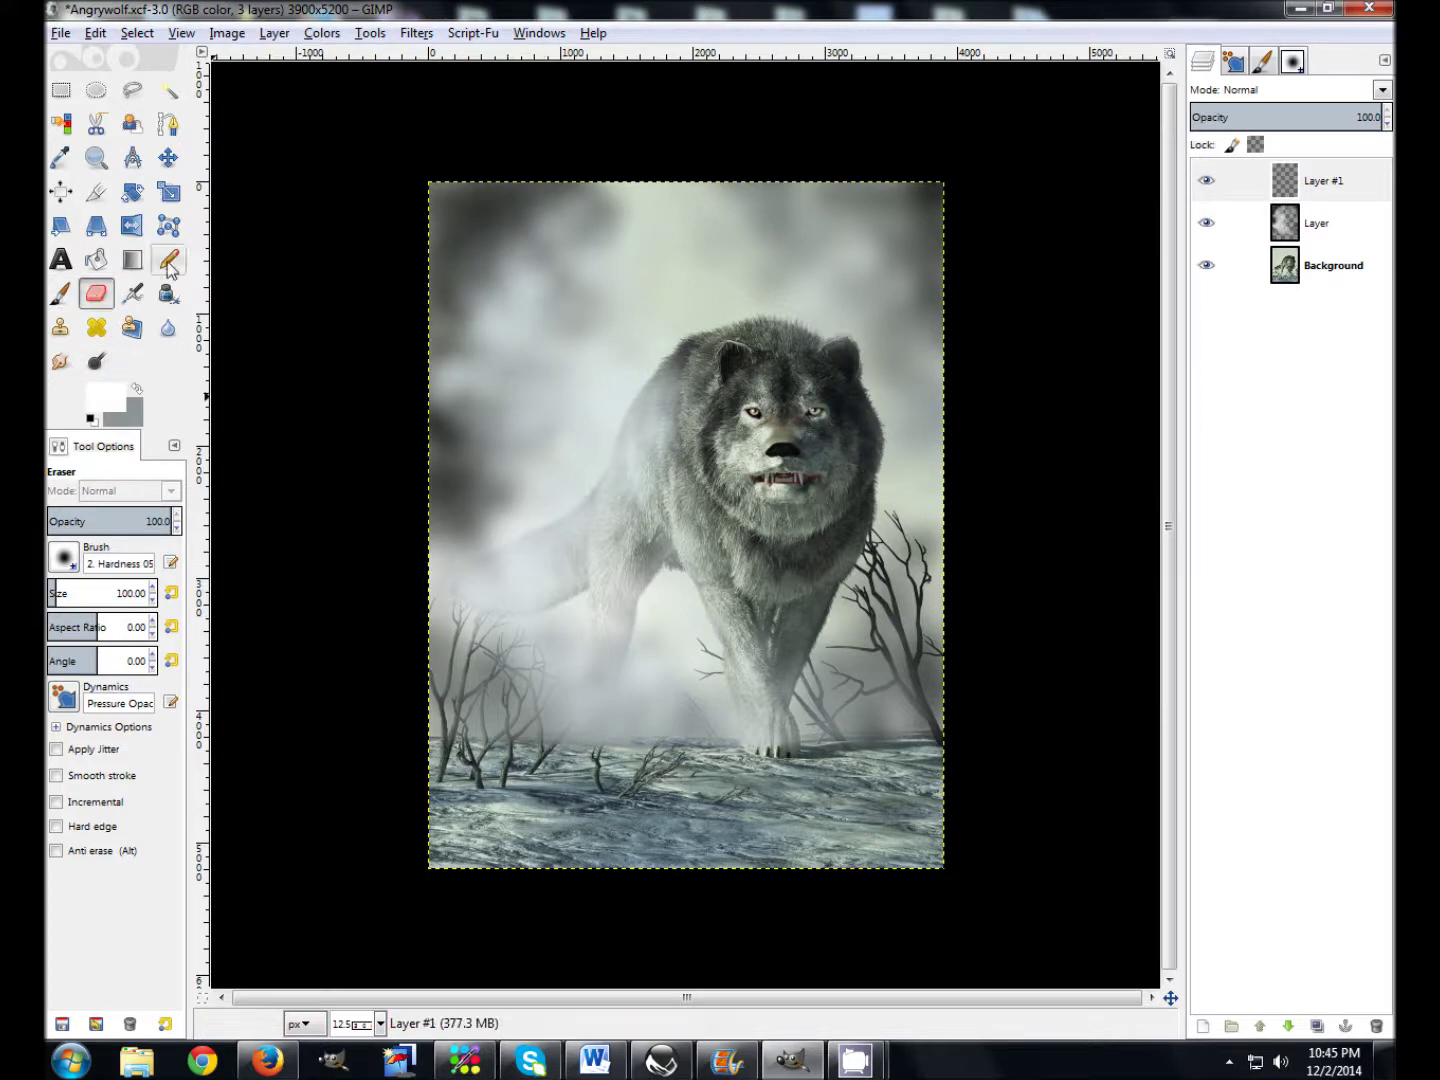
pyautogui.click(59, 297)
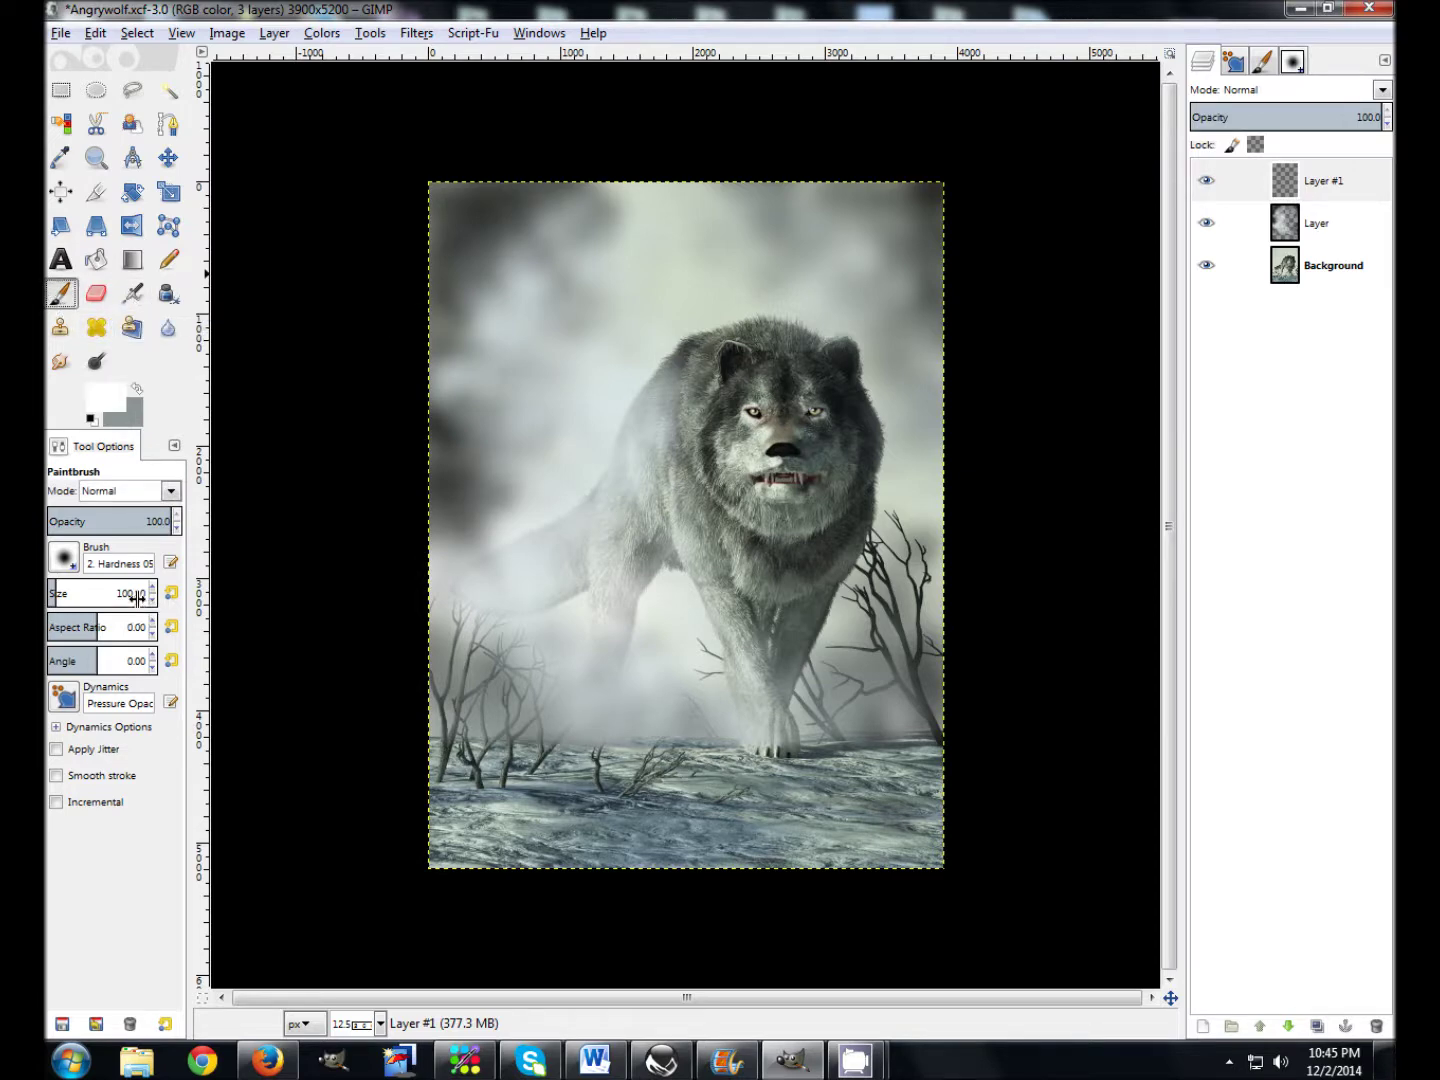
# Turn on jitter with an amount of 15 for the Paintbrush, undoing the test strokes made in the left sky without and with it.
pyautogui.moveTo(524, 311); pyautogui.dragTo(560, 375)
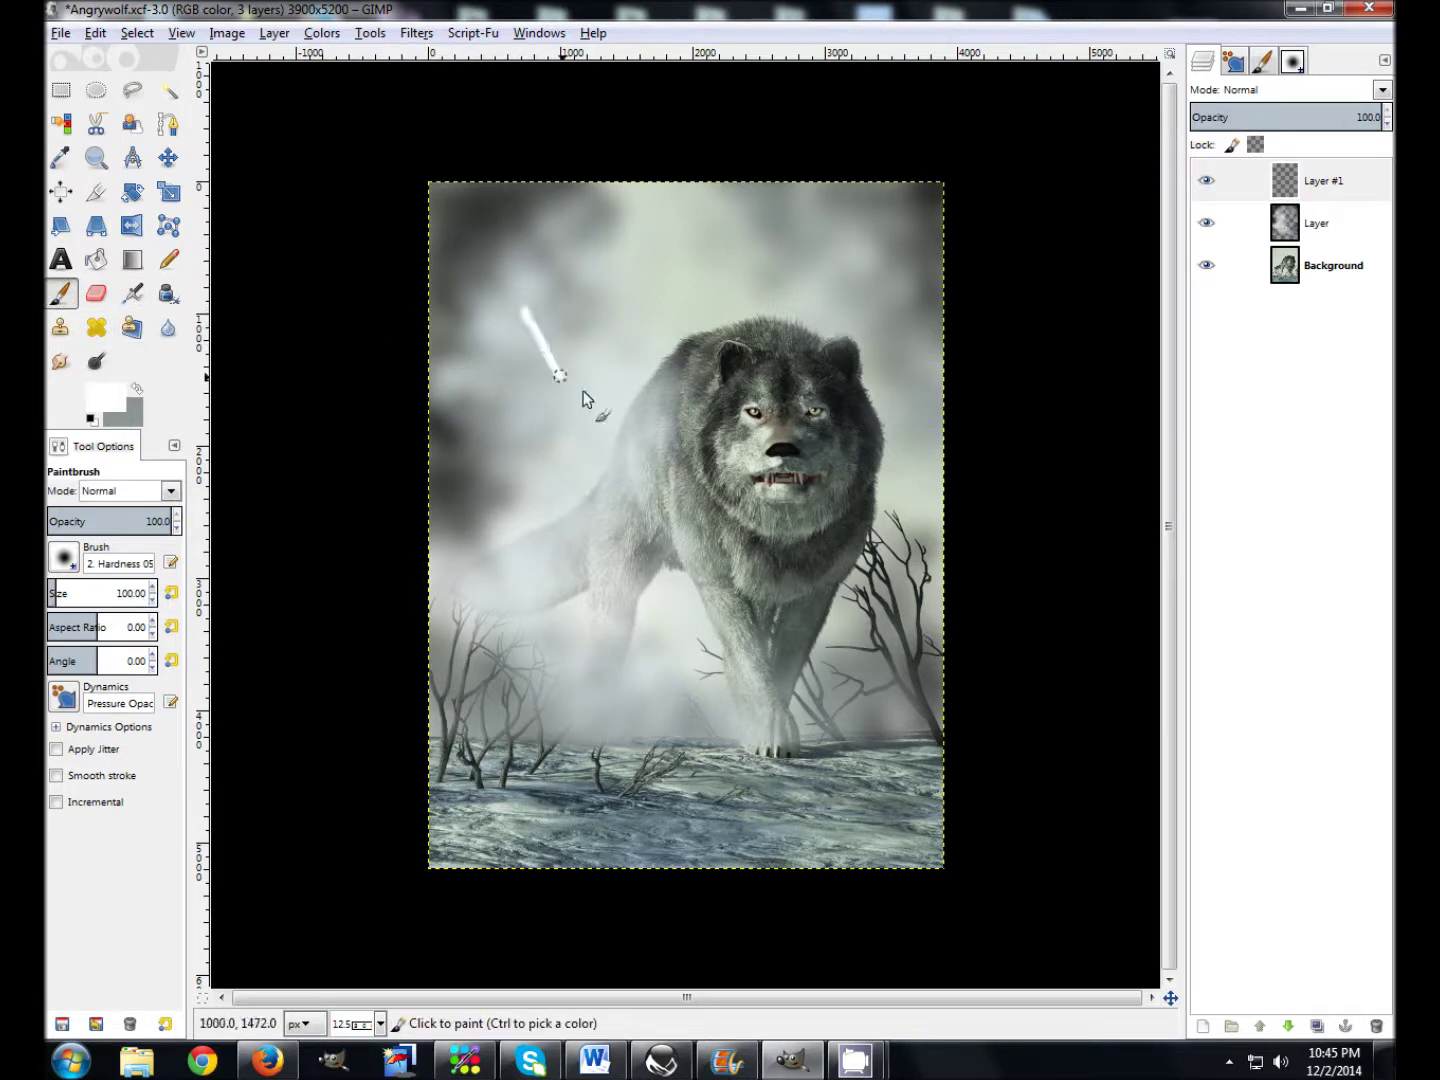
pyautogui.hotkey('ctrl', 'z')
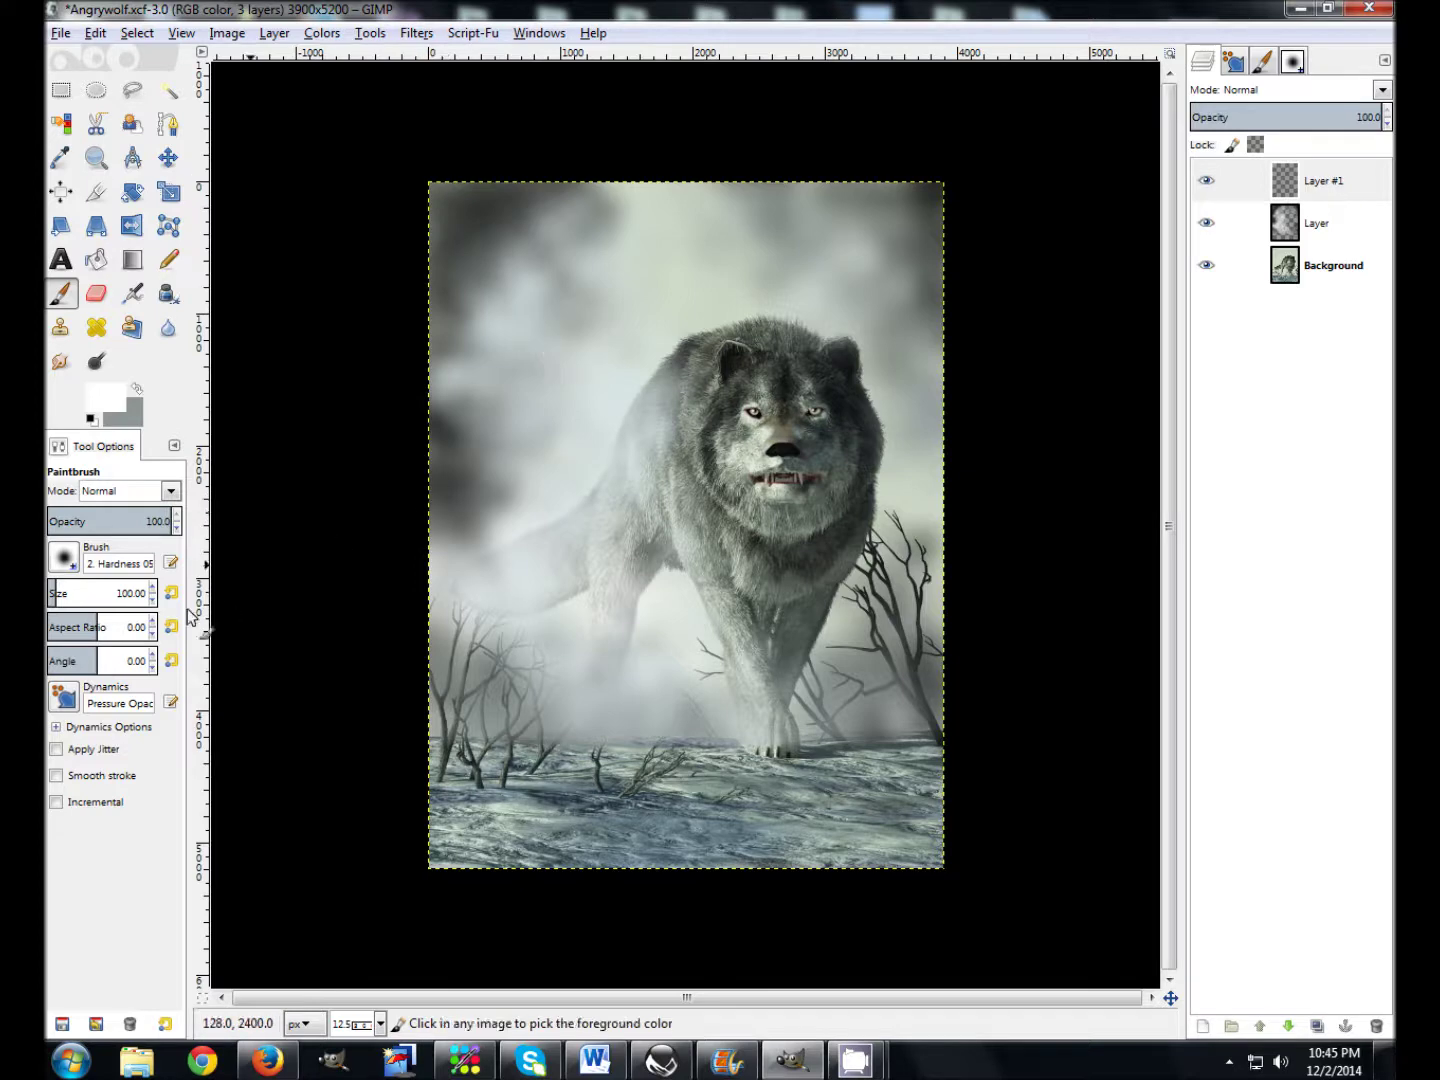
pyautogui.click(57, 750)
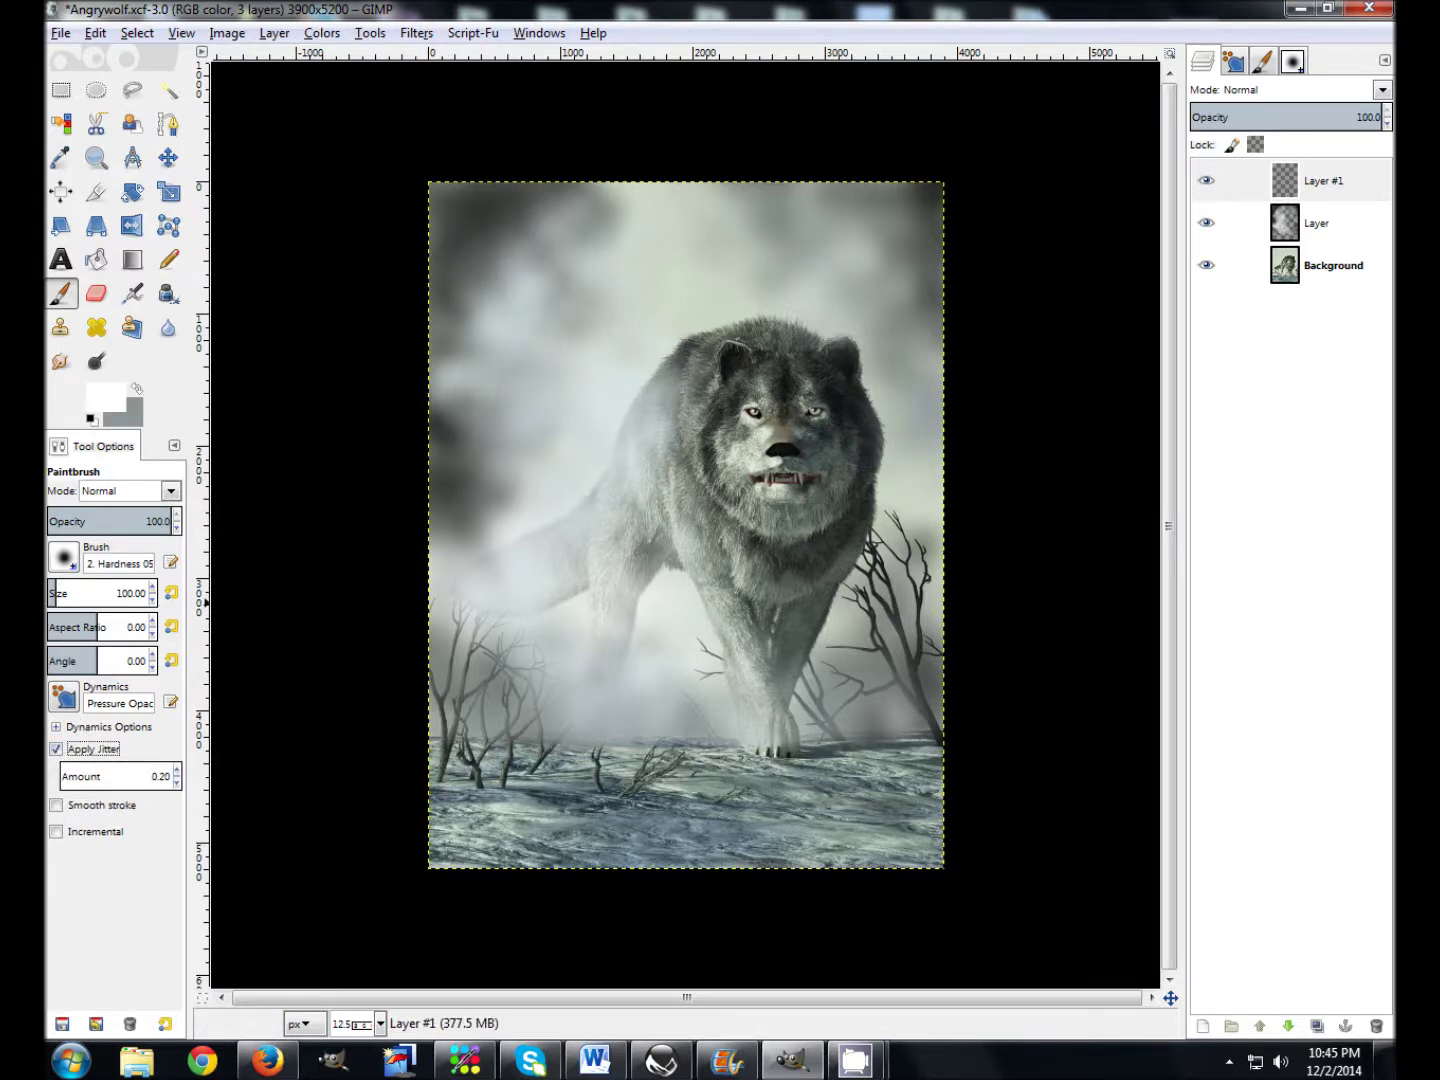
pyautogui.press('Tab')
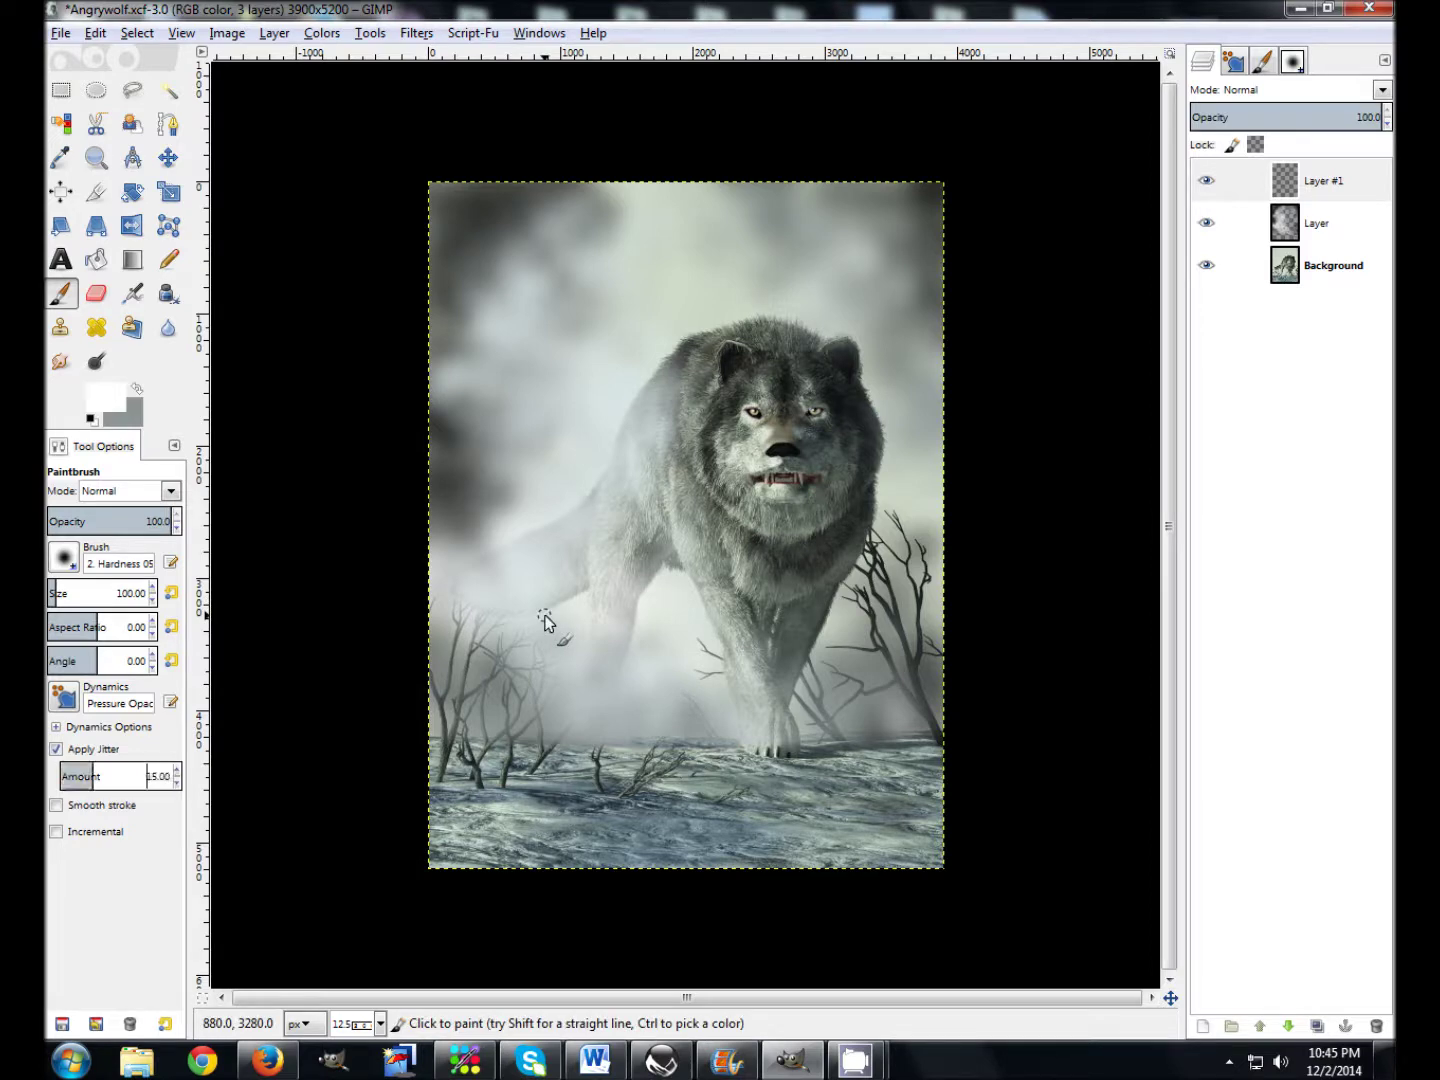
pyautogui.moveTo(530, 309); pyautogui.dragTo(581, 373)
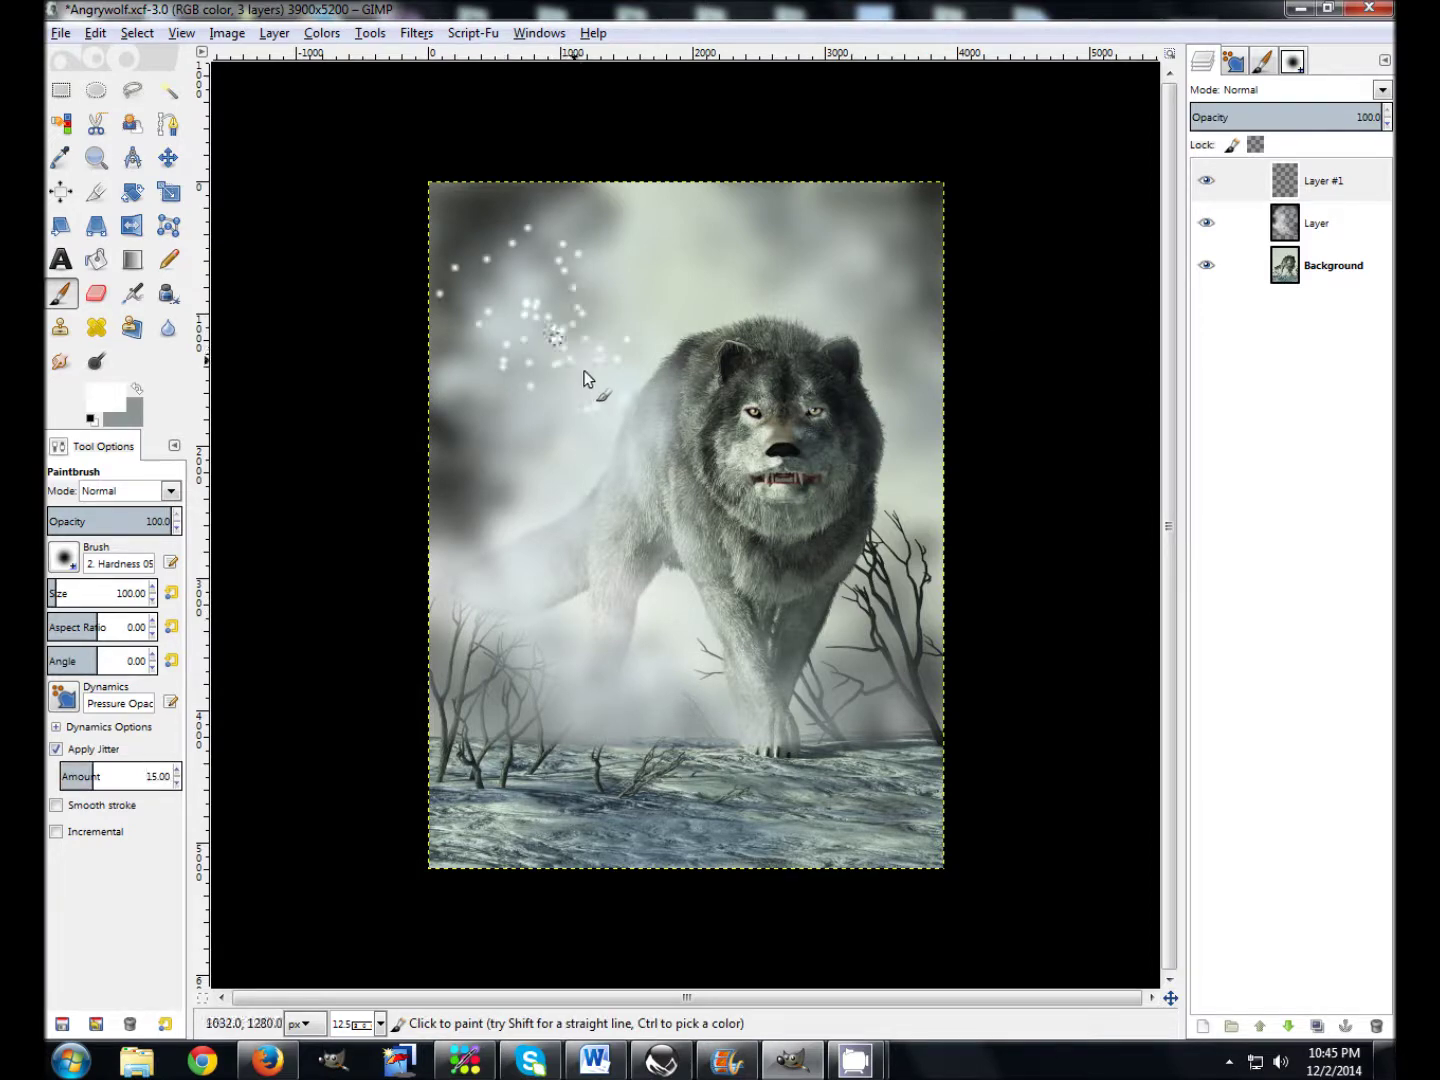
pyautogui.hotkey('ctrl', 'z')
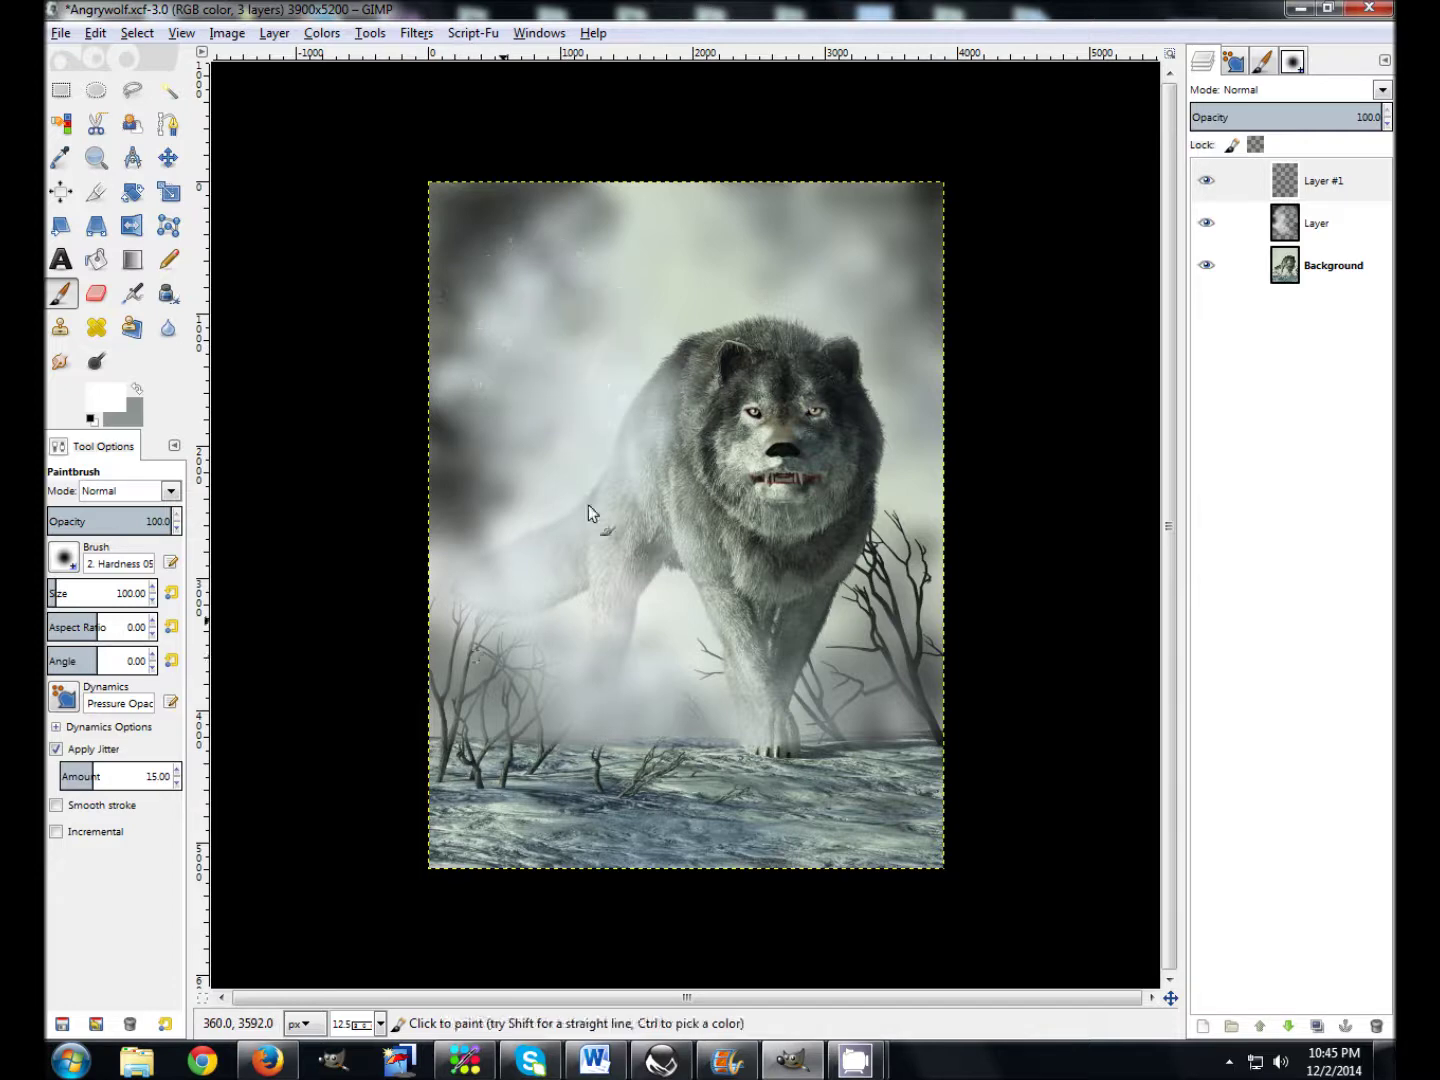
# Paint scattered white snowflakes across the sky, the wolf, its legs and the ground on the new layer.
pyautogui.moveTo(491, 240)
pyautogui.mouseDown()
pyautogui.moveTo(624, 337)
pyautogui.moveTo(635, 278)
pyautogui.moveTo(760, 276)
pyautogui.moveTo(786, 401)
pyautogui.mouseUp()
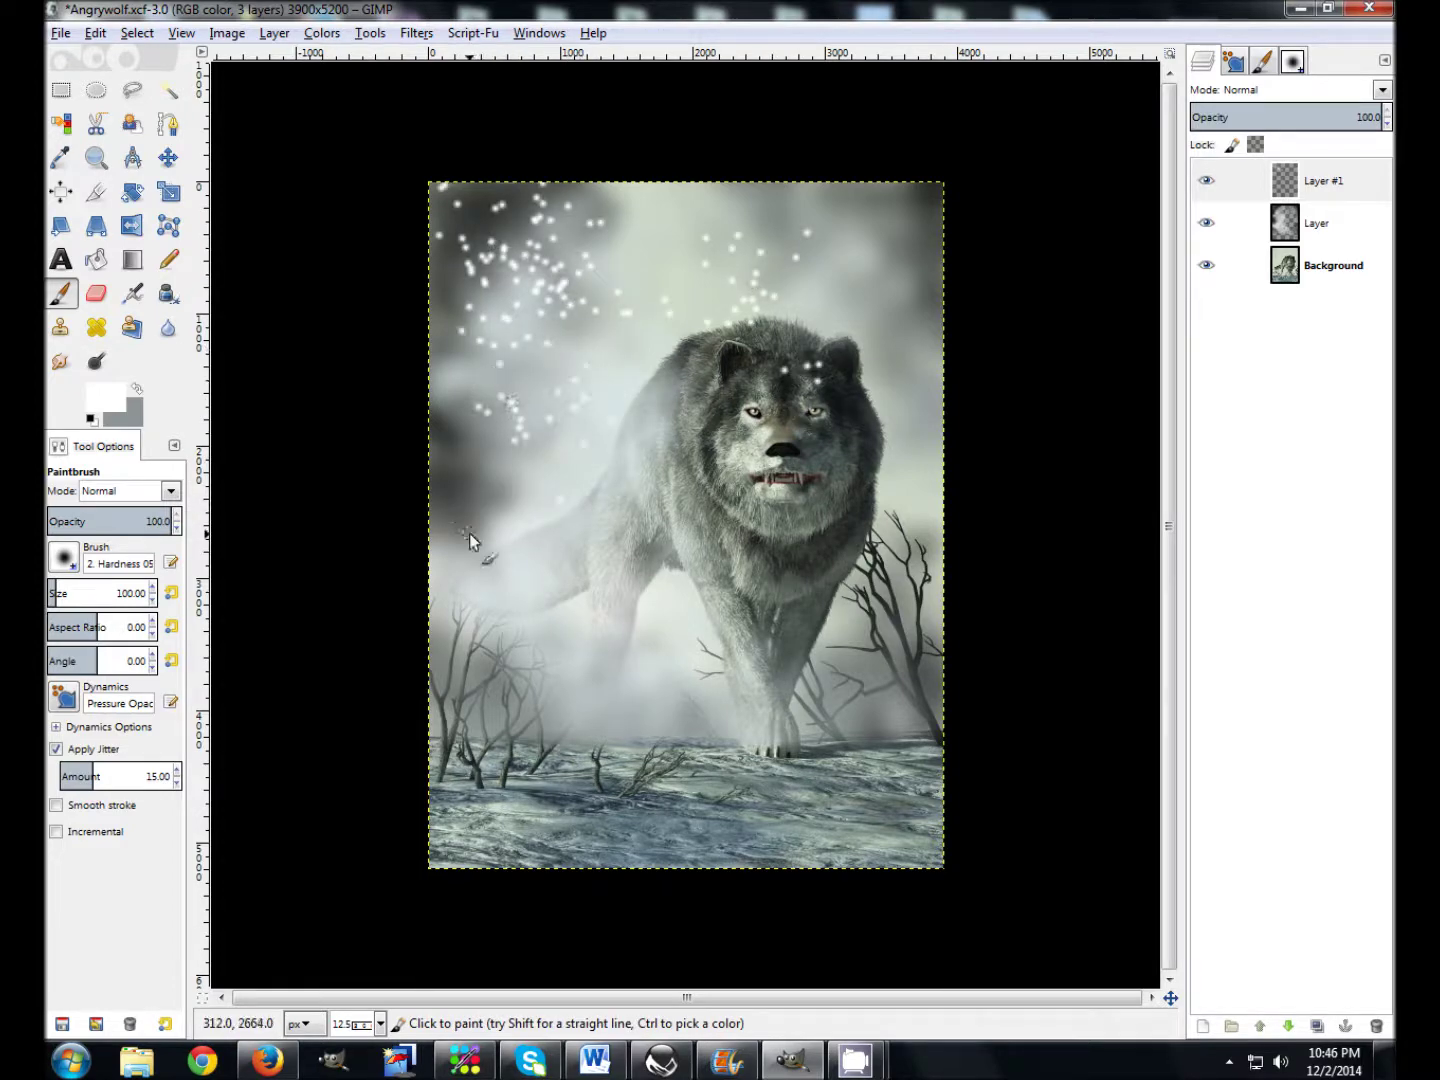
pyautogui.moveTo(571, 641); pyautogui.dragTo(730, 658)
pyautogui.moveTo(859, 548)
pyautogui.mouseDown()
pyautogui.moveTo(922, 478)
pyautogui.moveTo(909, 444)
pyautogui.moveTo(914, 514)
pyautogui.moveTo(905, 344)
pyautogui.moveTo(887, 294)
pyautogui.moveTo(906, 339)
pyautogui.moveTo(781, 311)
pyautogui.moveTo(702, 243)
pyautogui.mouseUp()
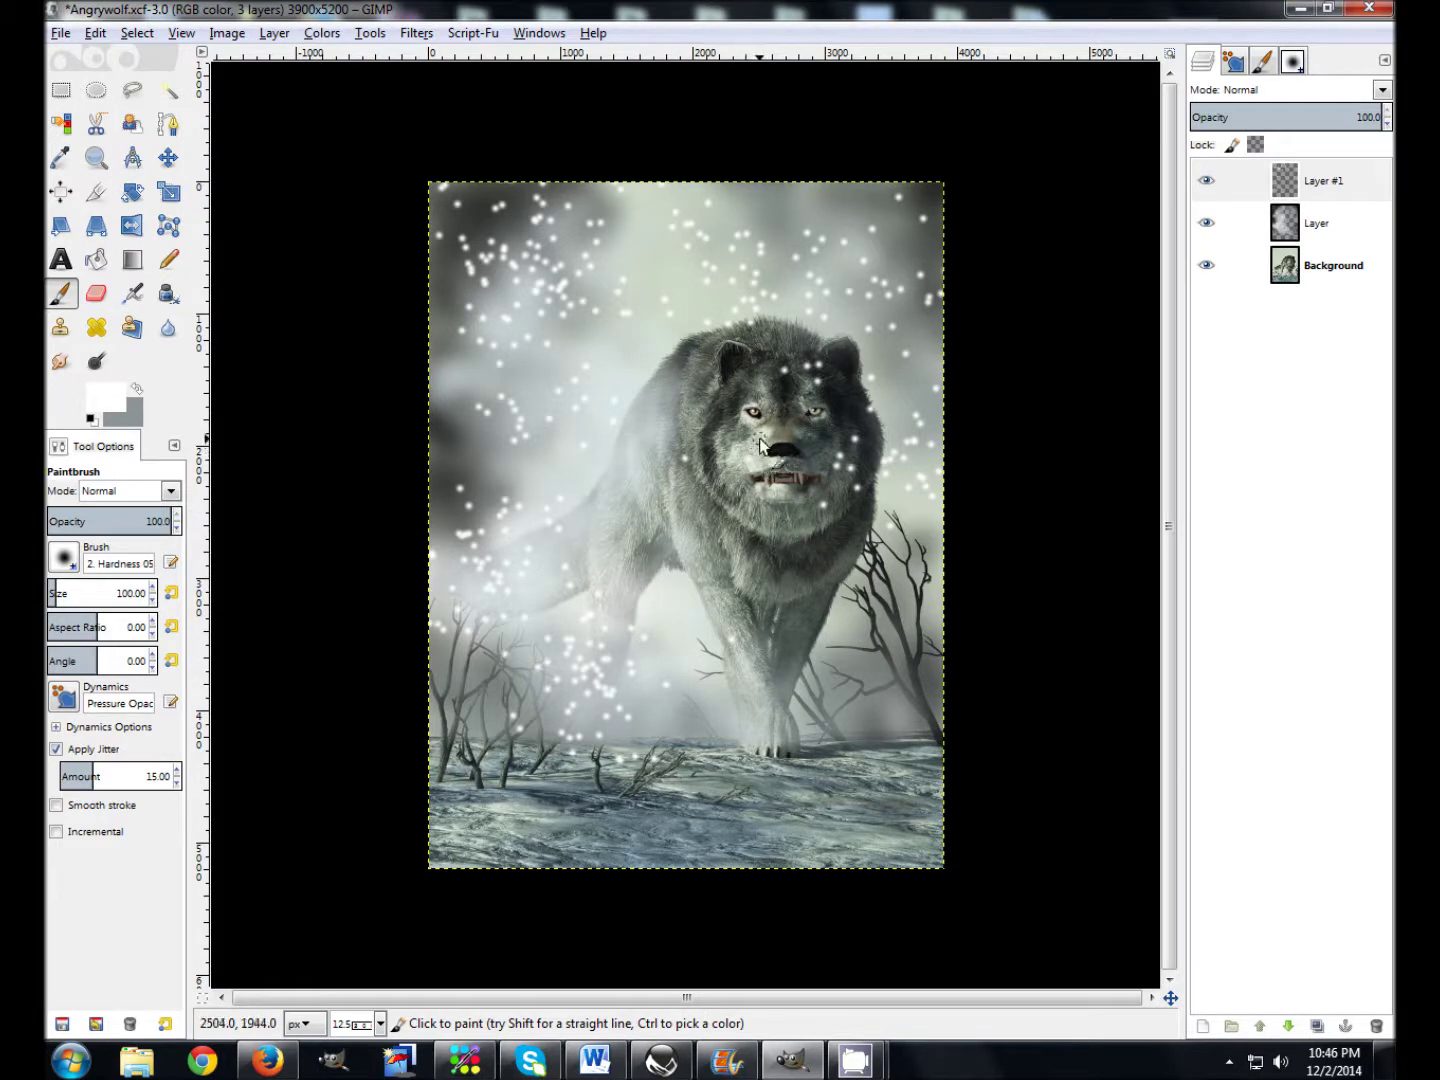
pyautogui.moveTo(760, 445)
pyautogui.mouseDown()
pyautogui.moveTo(795, 499)
pyautogui.moveTo(776, 541)
pyautogui.mouseUp()
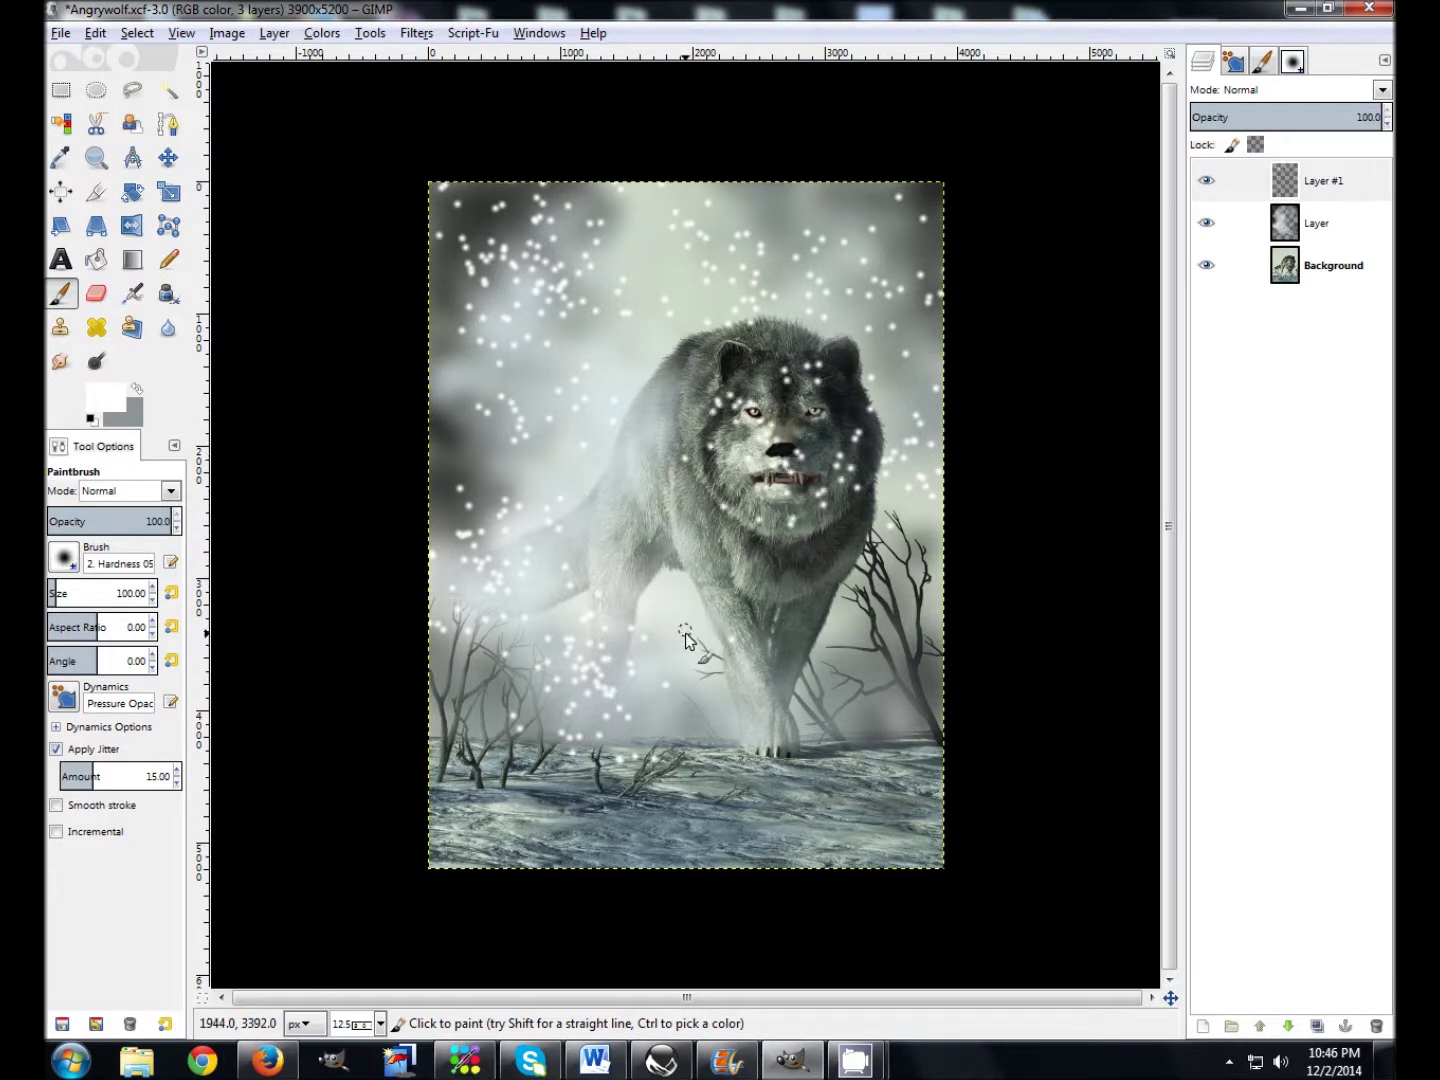
pyautogui.moveTo(843, 689)
pyautogui.mouseDown()
pyautogui.moveTo(849, 711)
pyautogui.moveTo(800, 673)
pyautogui.moveTo(719, 740)
pyautogui.mouseUp()
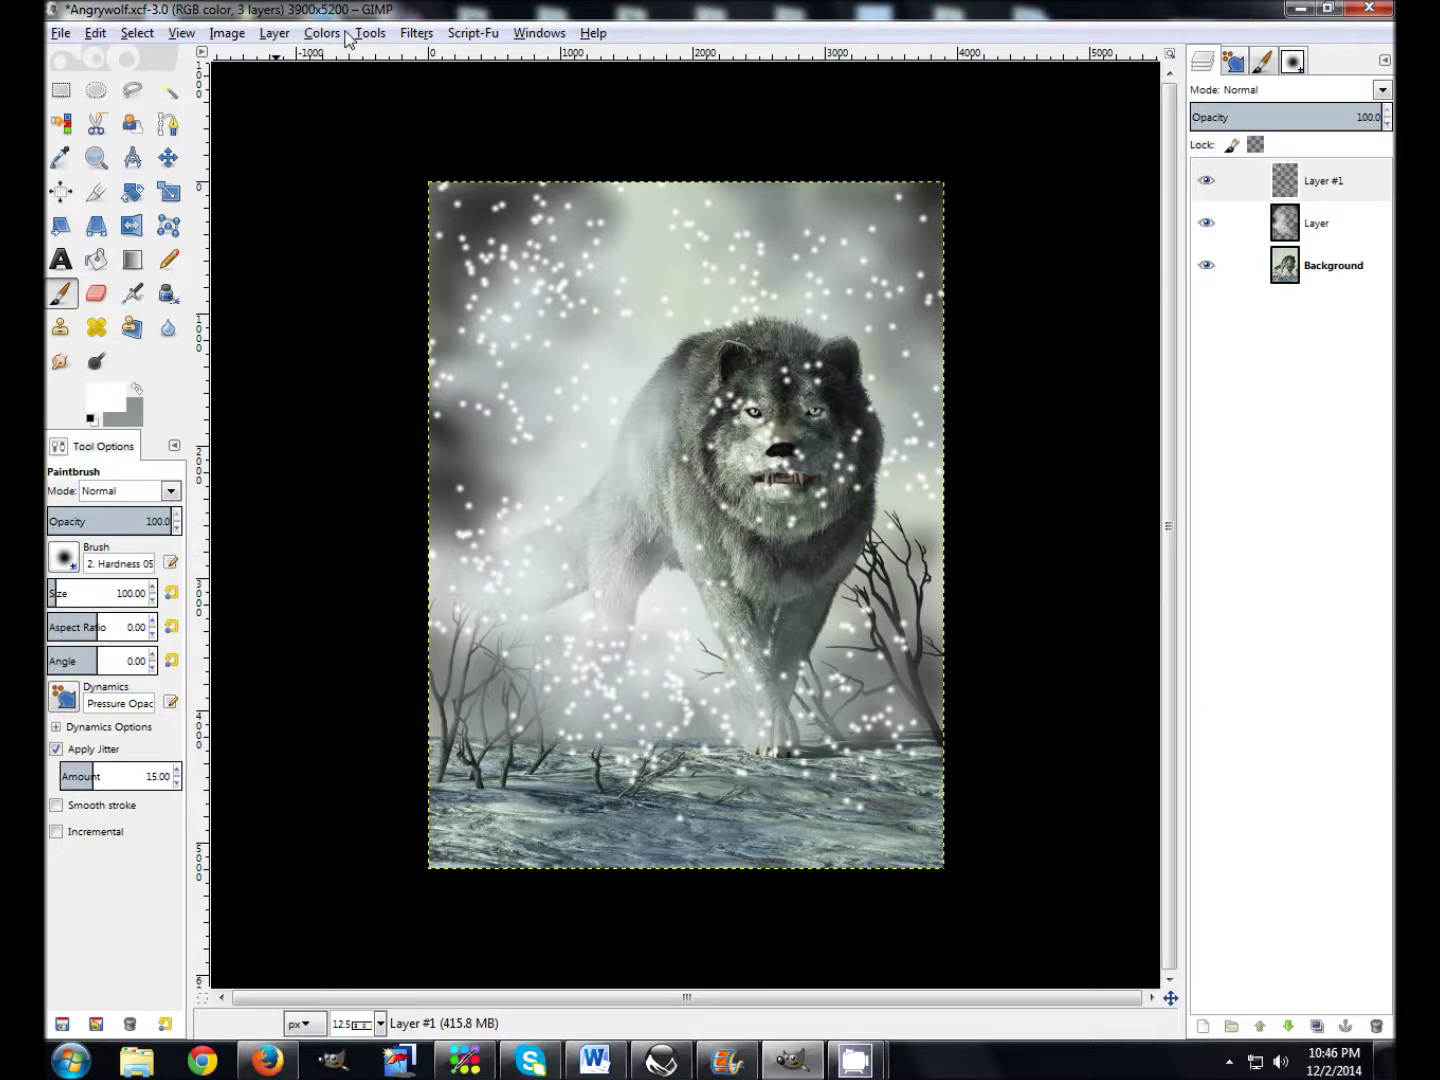
# Try a linear Motion Blur with length 54 and angle 31 on the snowflake layer and undo it.
pyautogui.click(417, 32)
pyautogui.moveTo(463, 142)
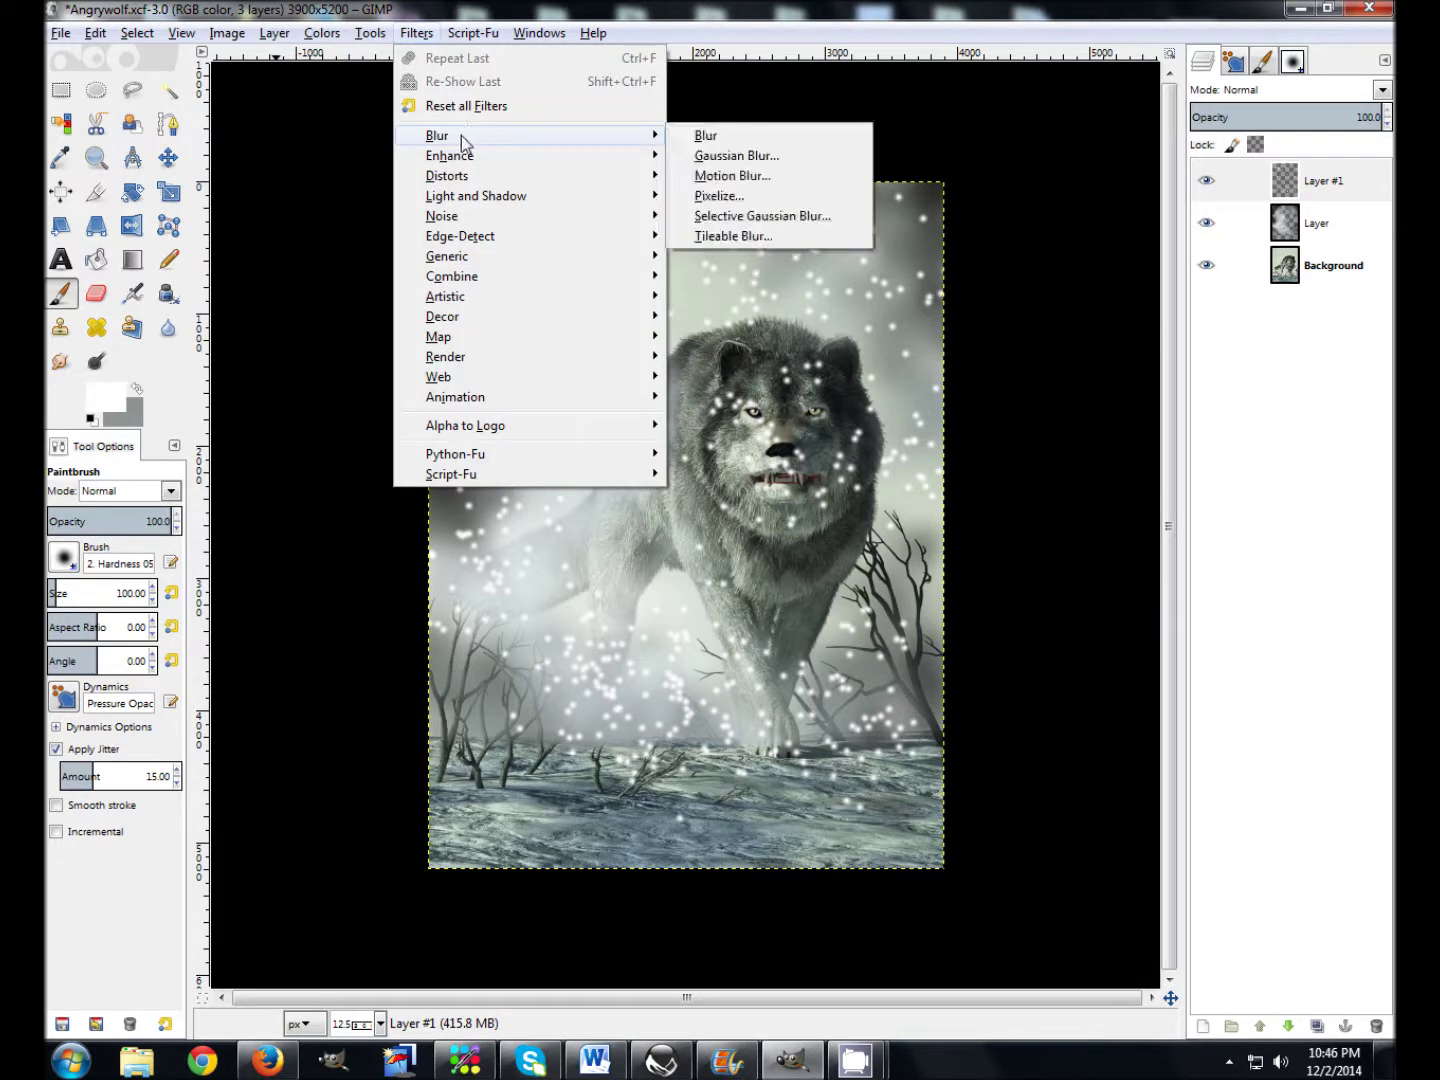
pyautogui.click(755, 178)
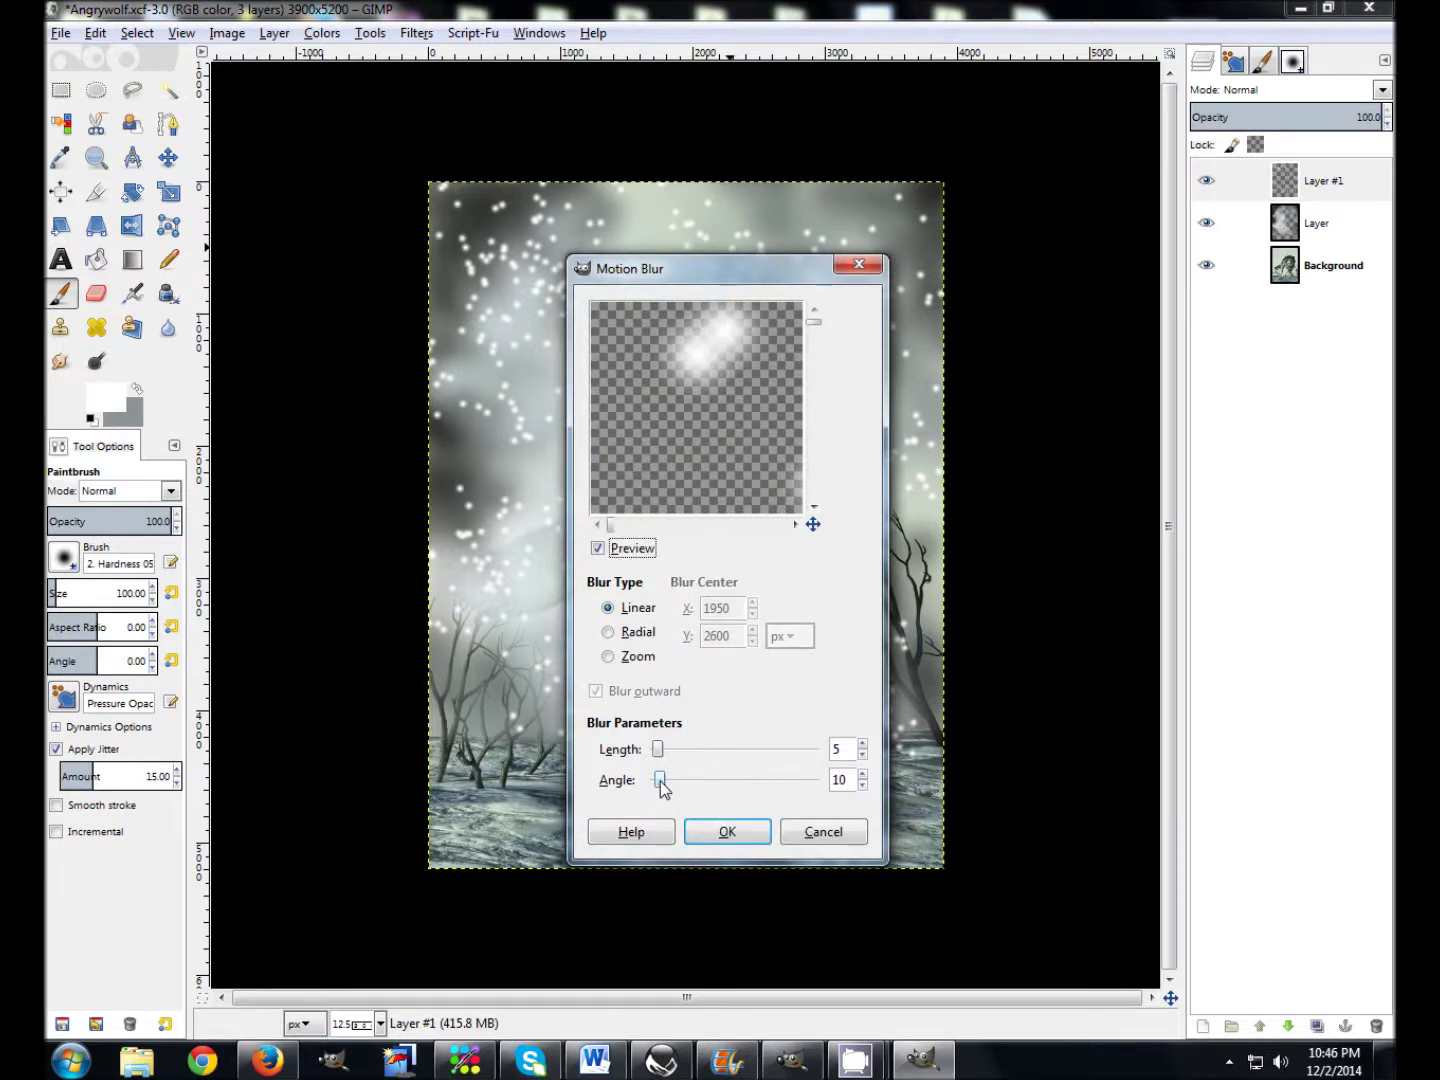
pyautogui.doubleClick(841, 780)
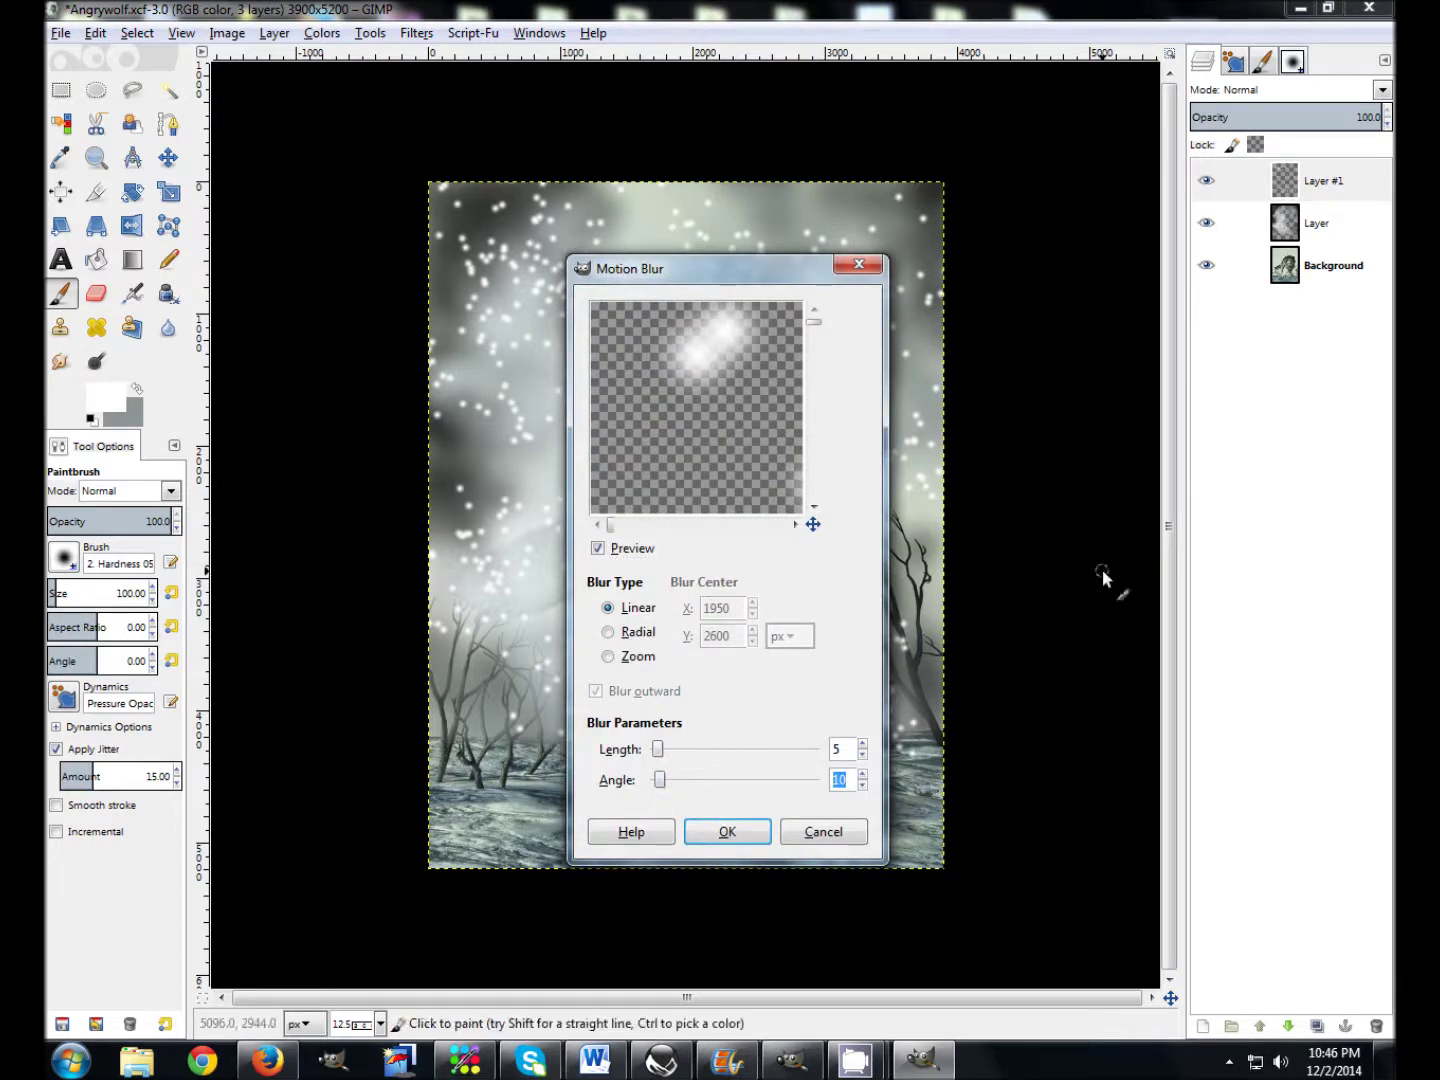
pyautogui.press('Return')
pyautogui.doubleClick(848, 778)
pyautogui.press('Return')
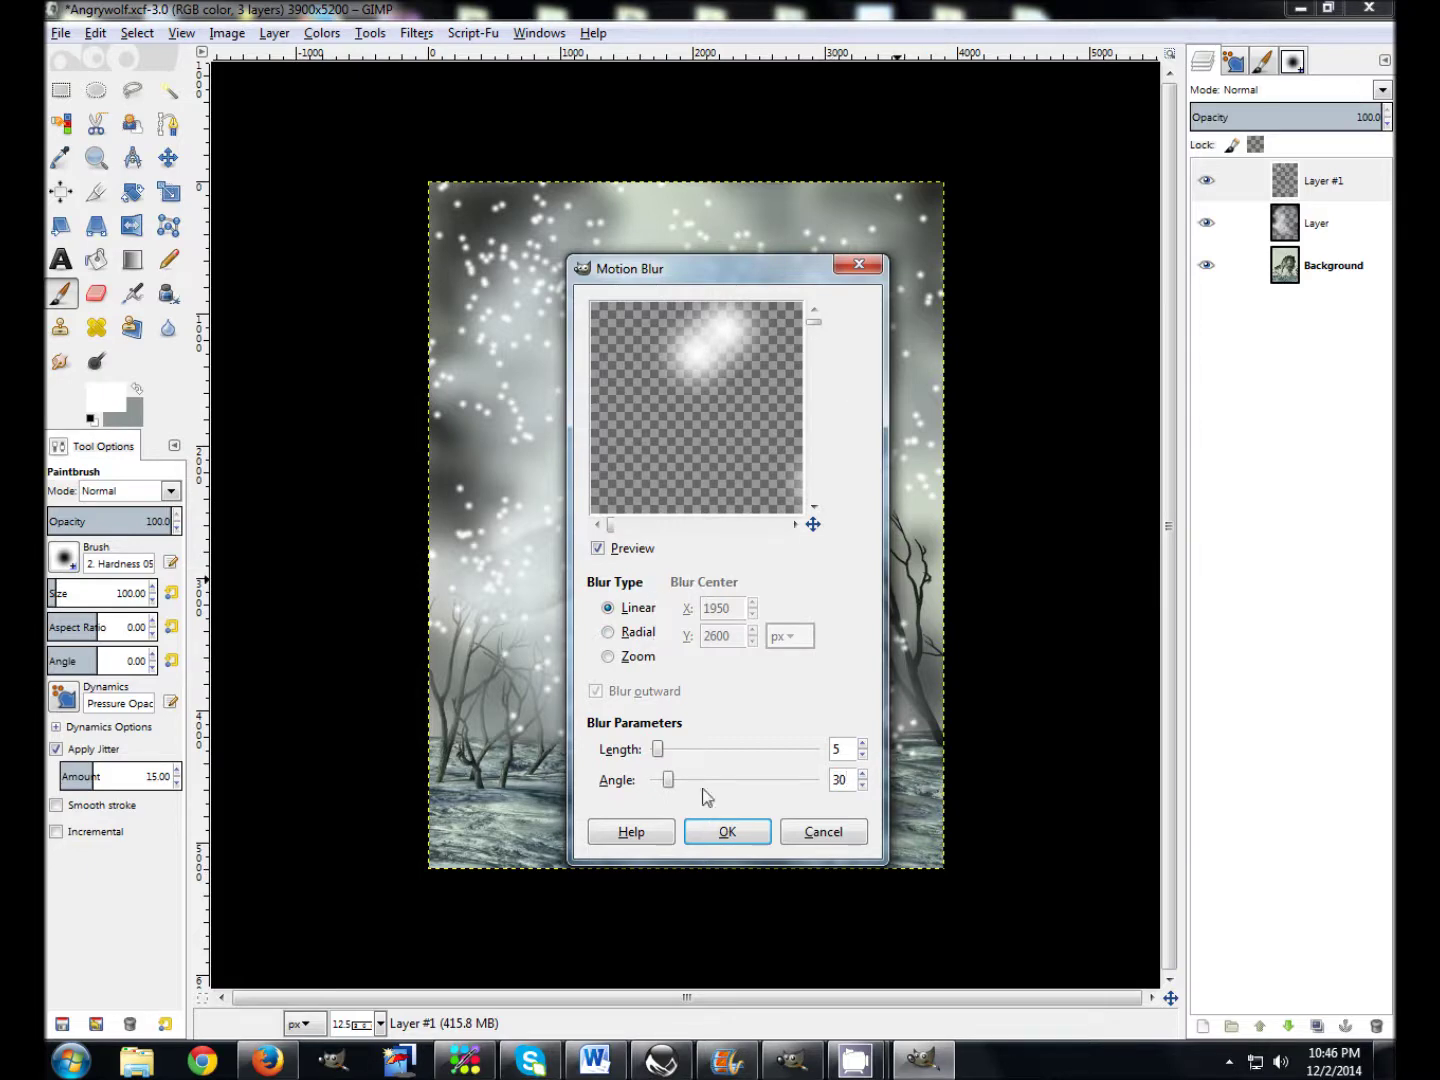
pyautogui.moveTo(658, 749); pyautogui.dragTo(652, 792)
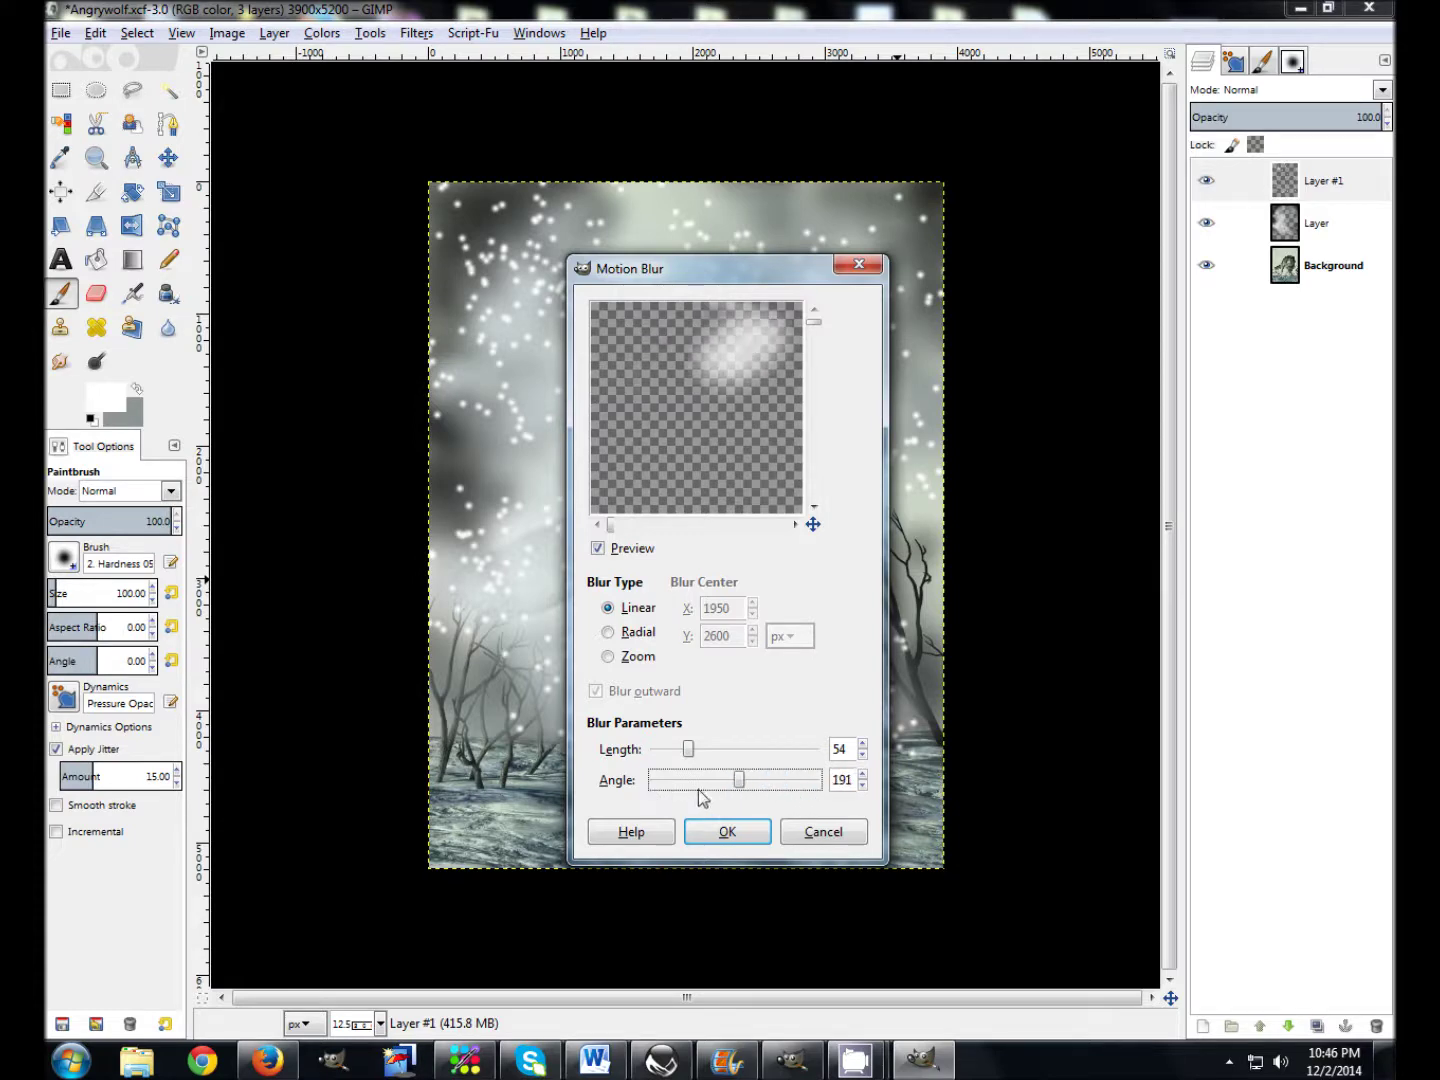
pyautogui.moveTo(740, 783); pyautogui.dragTo(671, 782)
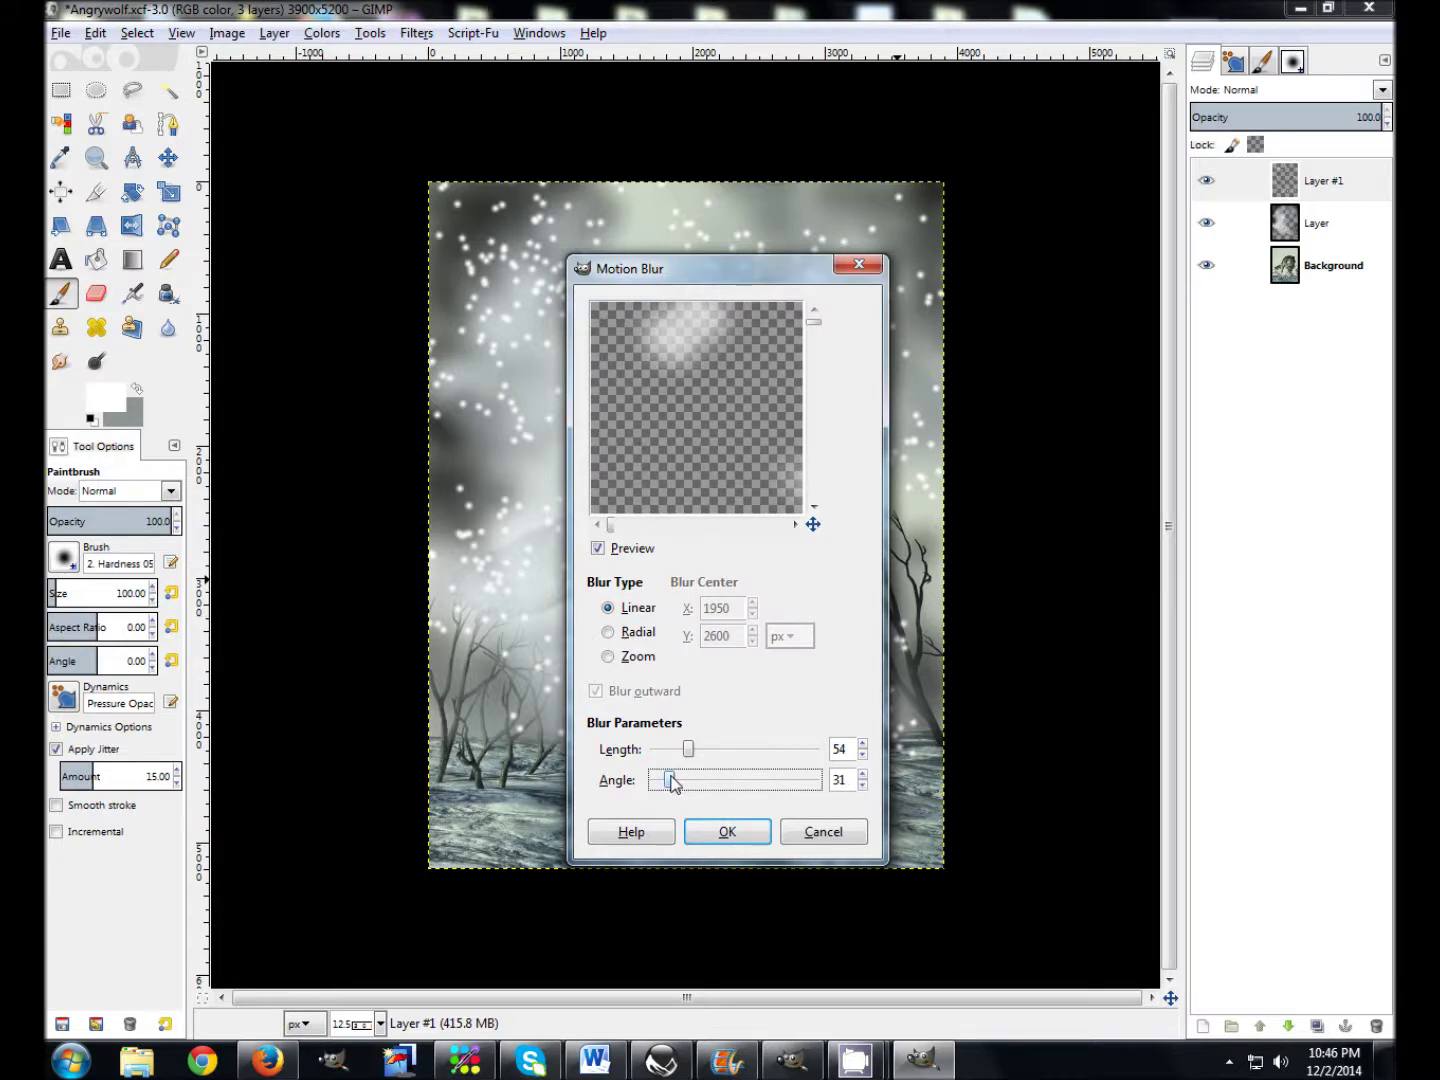
pyautogui.click(727, 833)
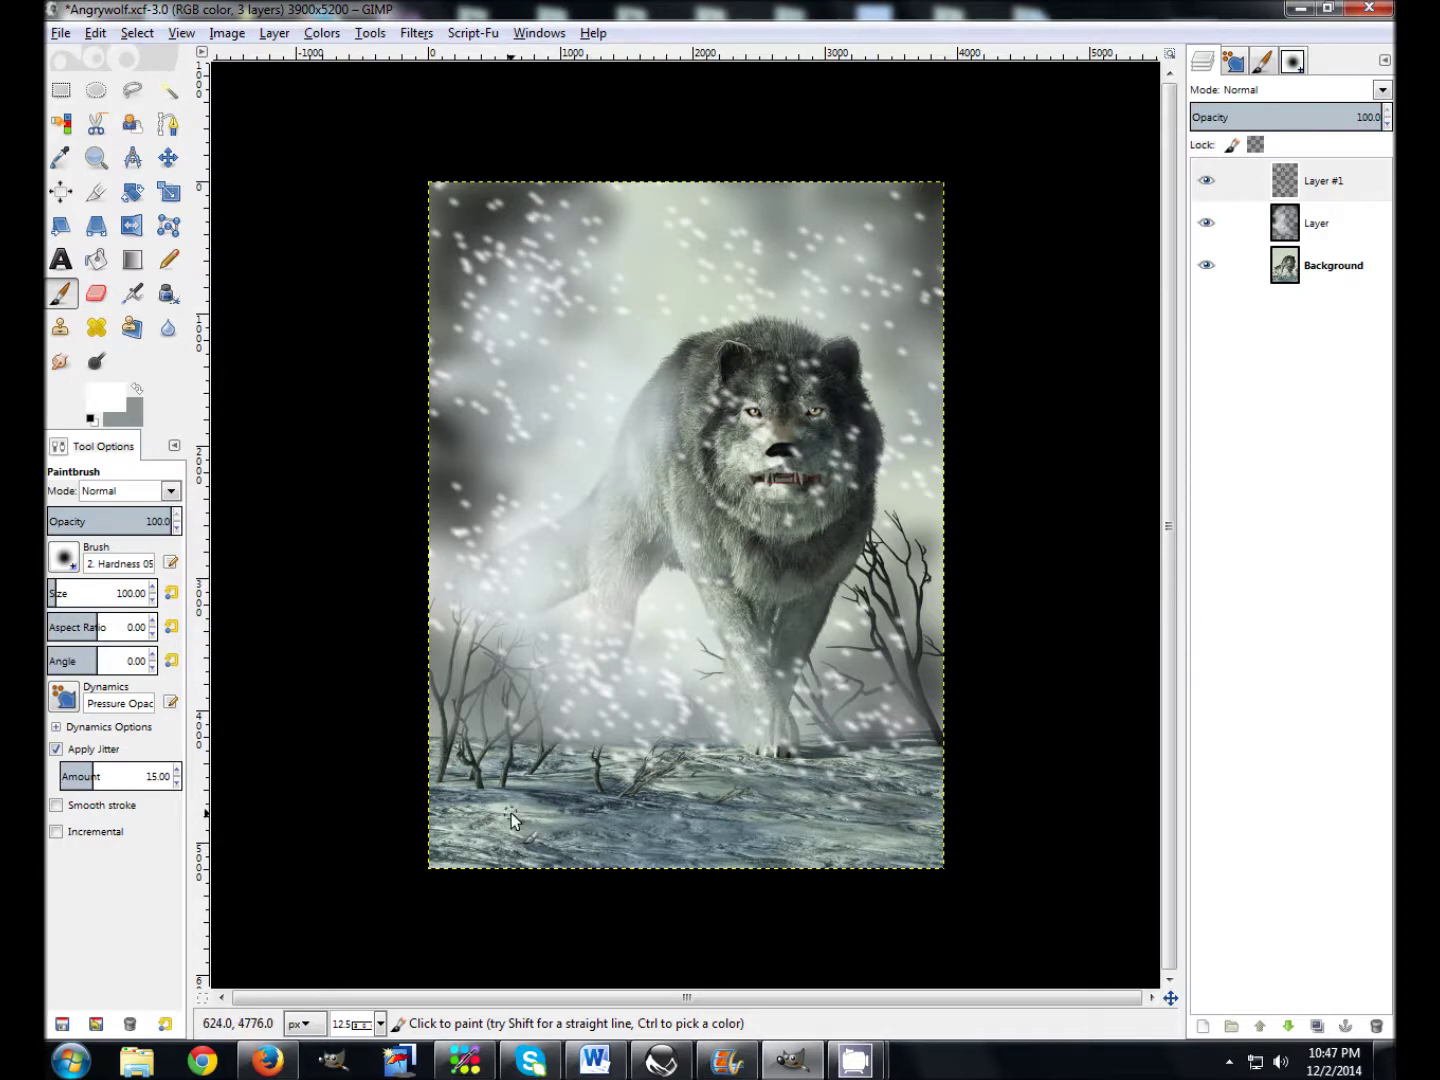
pyautogui.press('ctrl')
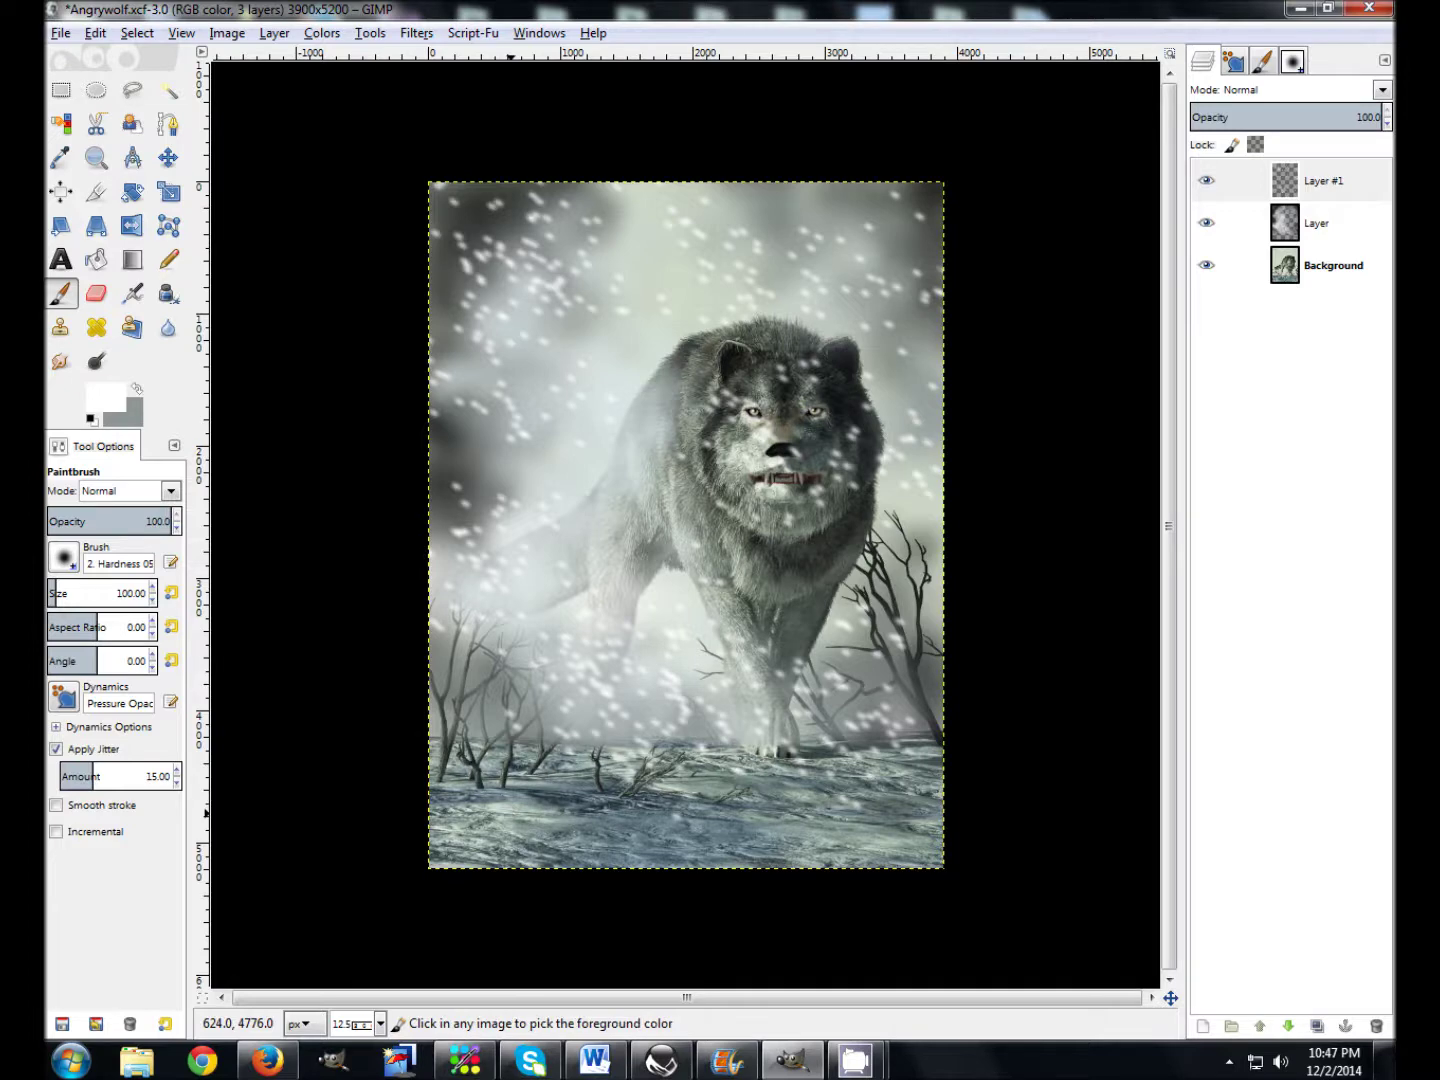
pyautogui.hotkey('ctrl', 'z')
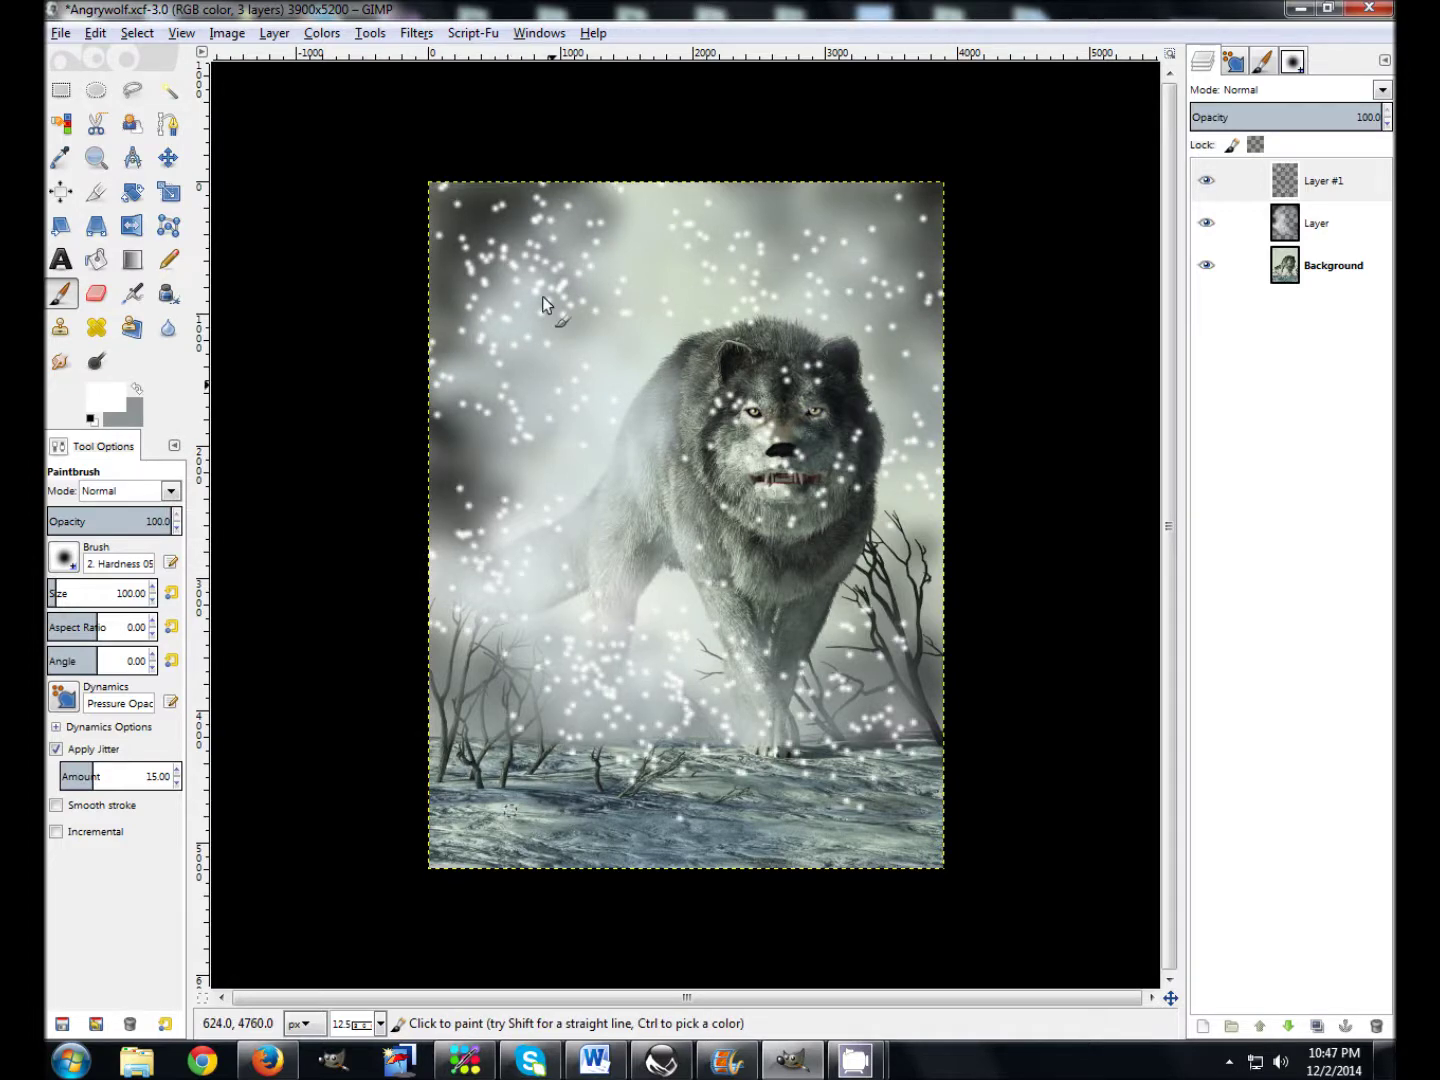
# Try a linear Motion Blur with length 105 and angle 46 on the snowflake layer and undo it.
pyautogui.click(418, 35)
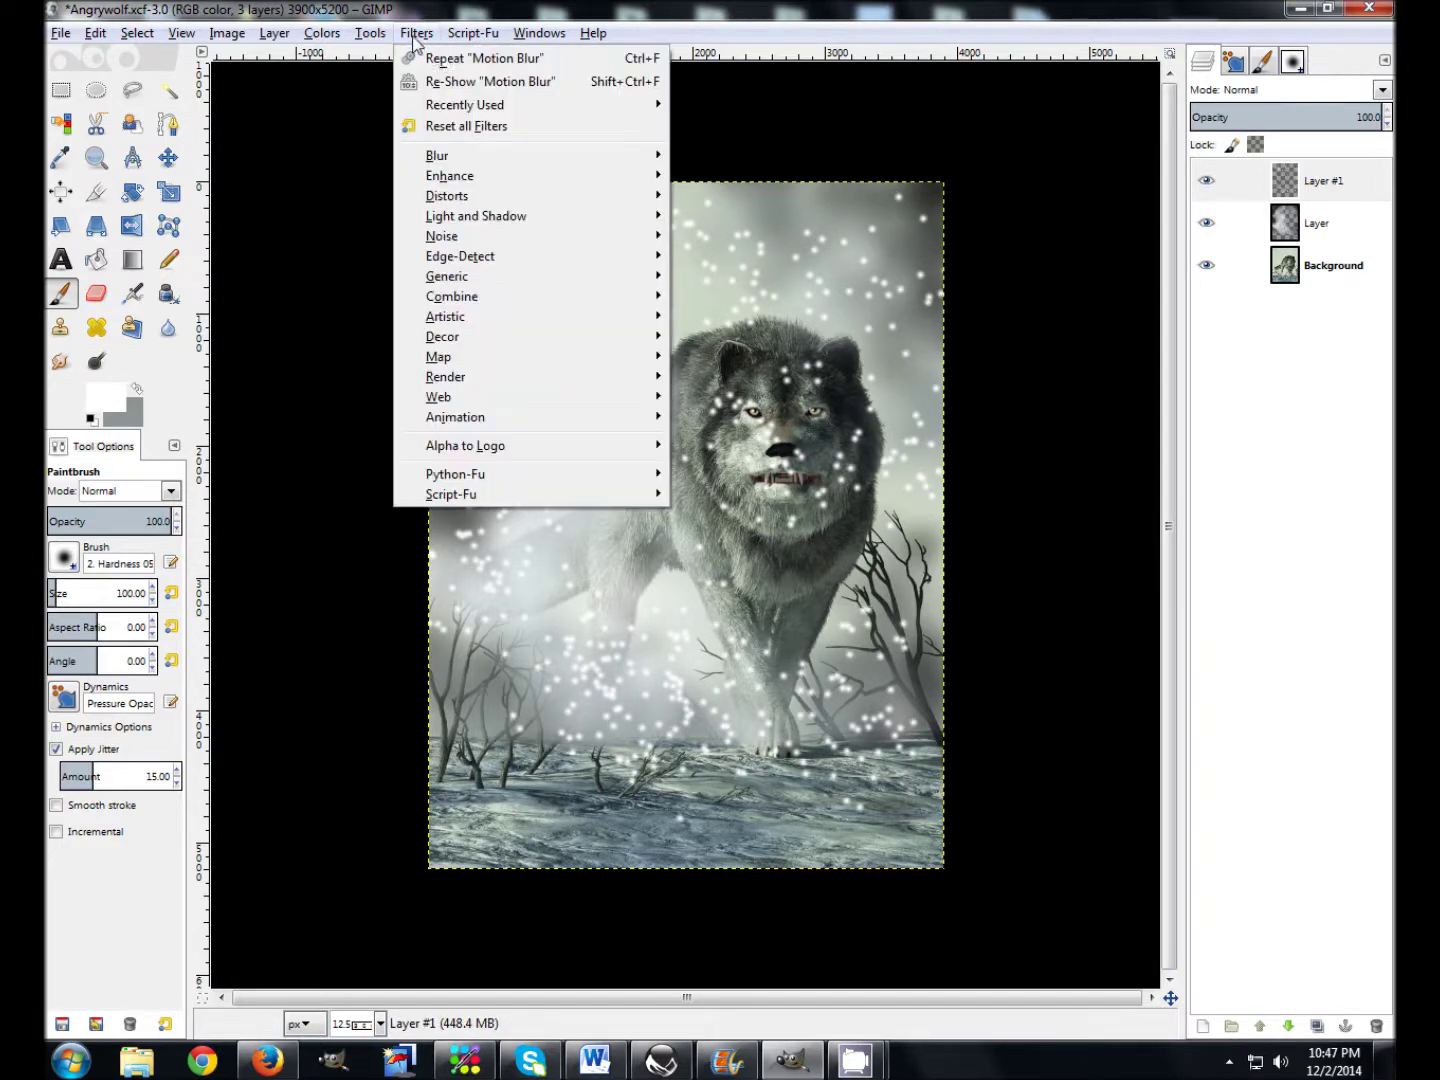
pyautogui.click(456, 82)
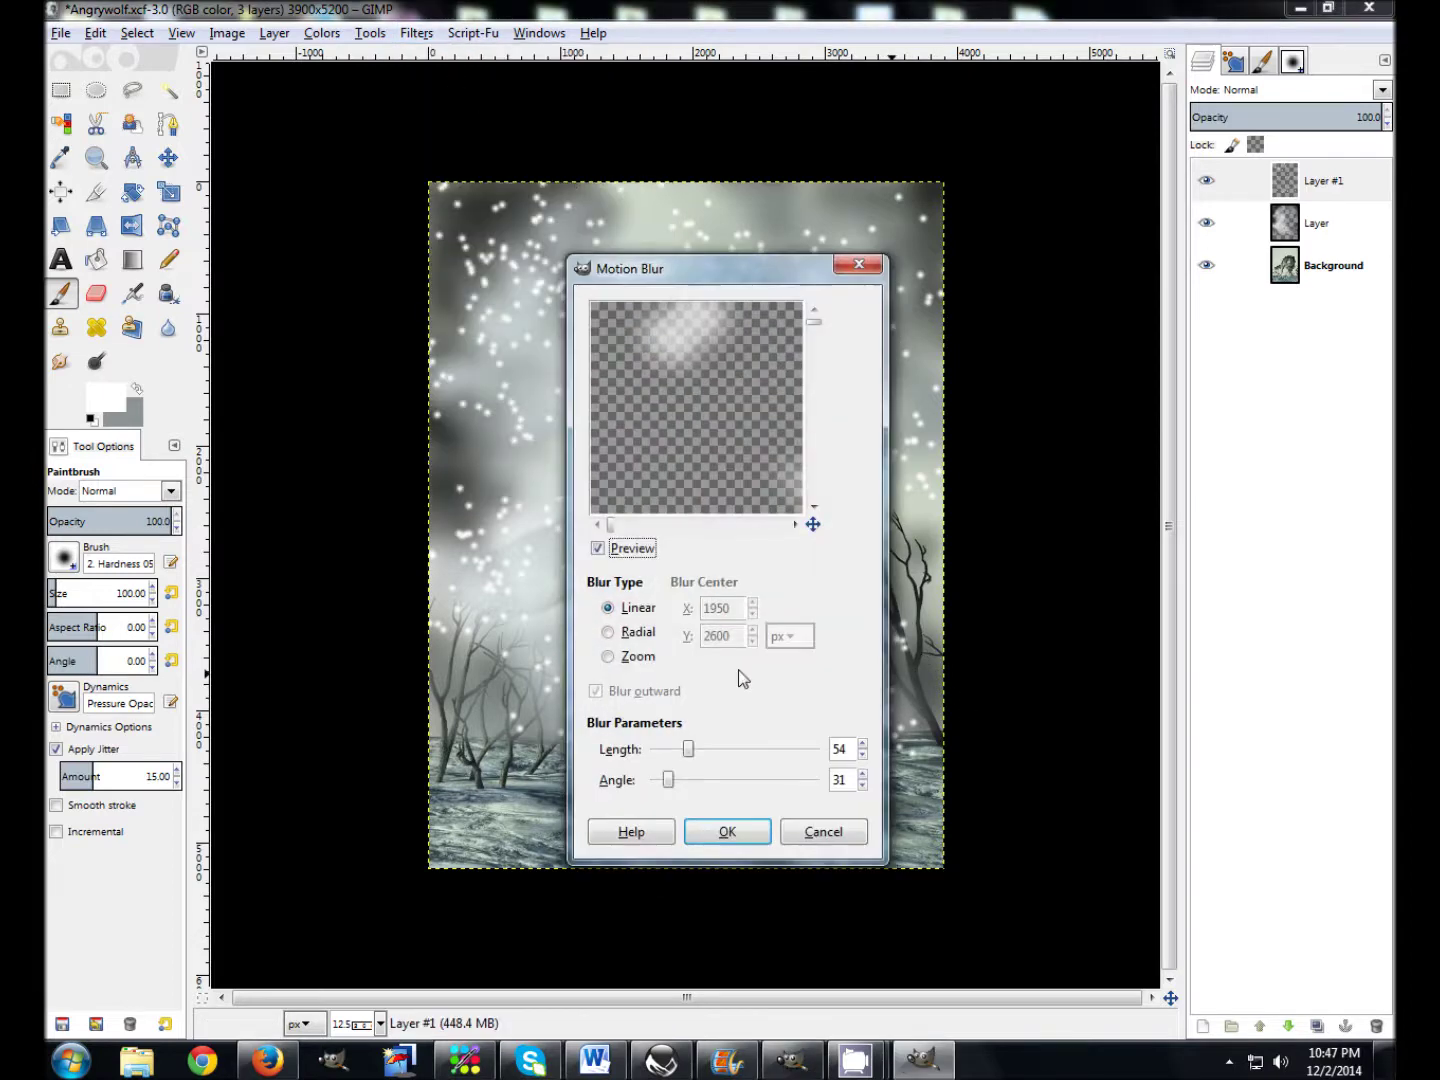
pyautogui.moveTo(671, 780); pyautogui.dragTo(679, 788)
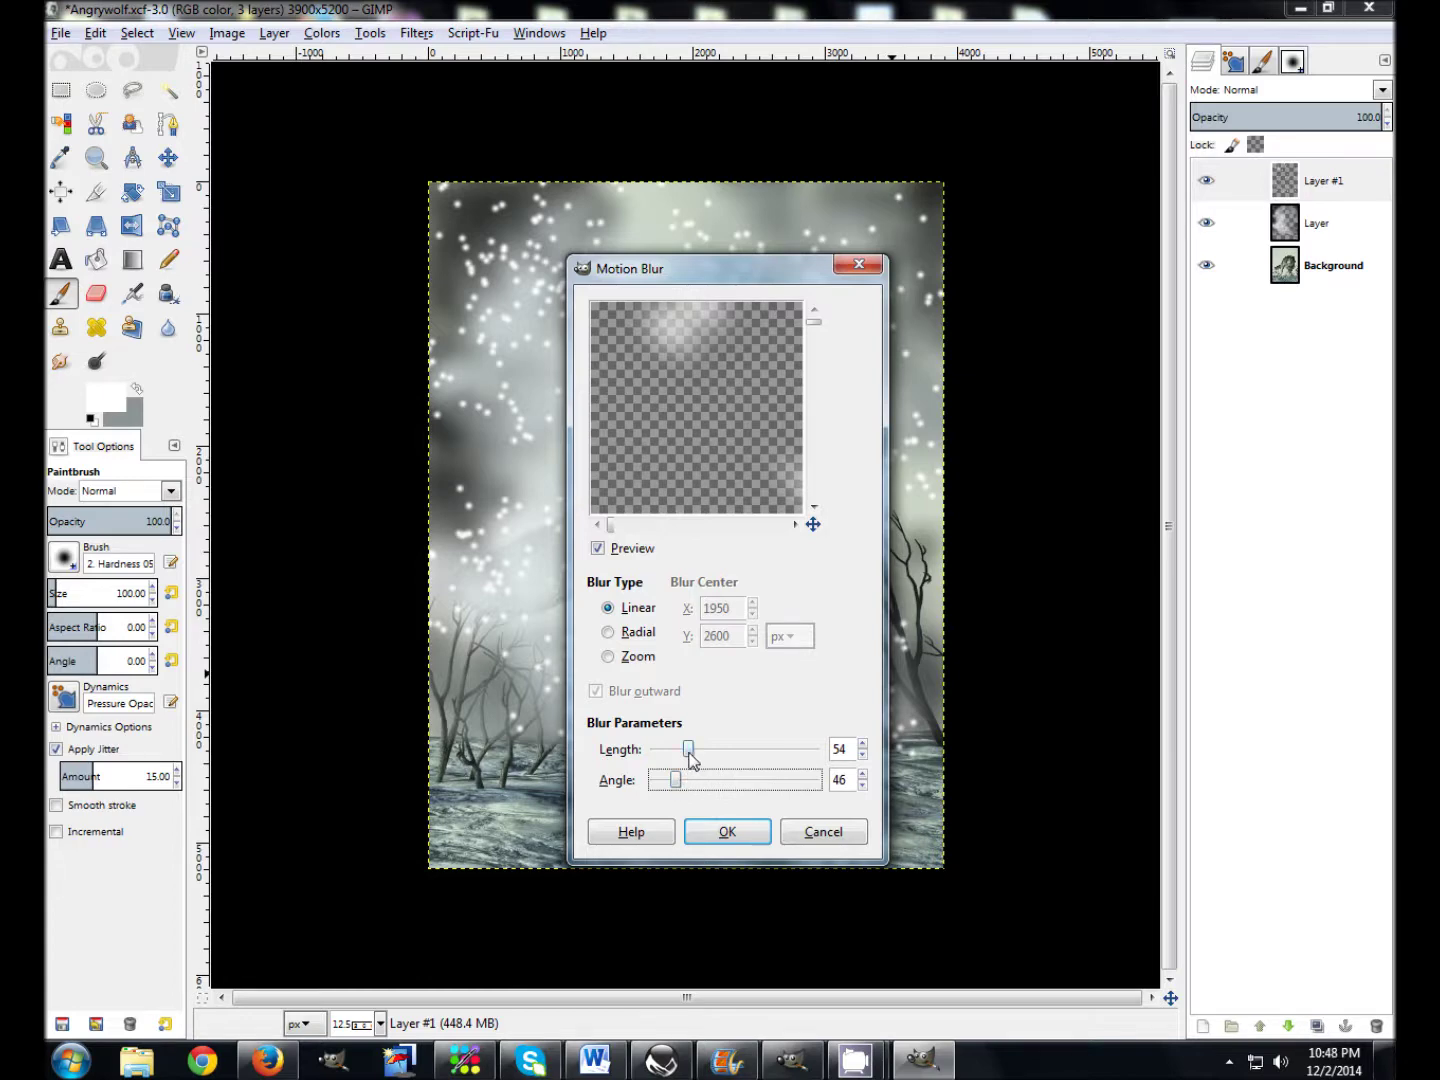
pyautogui.moveTo(688, 753); pyautogui.dragTo(720, 752)
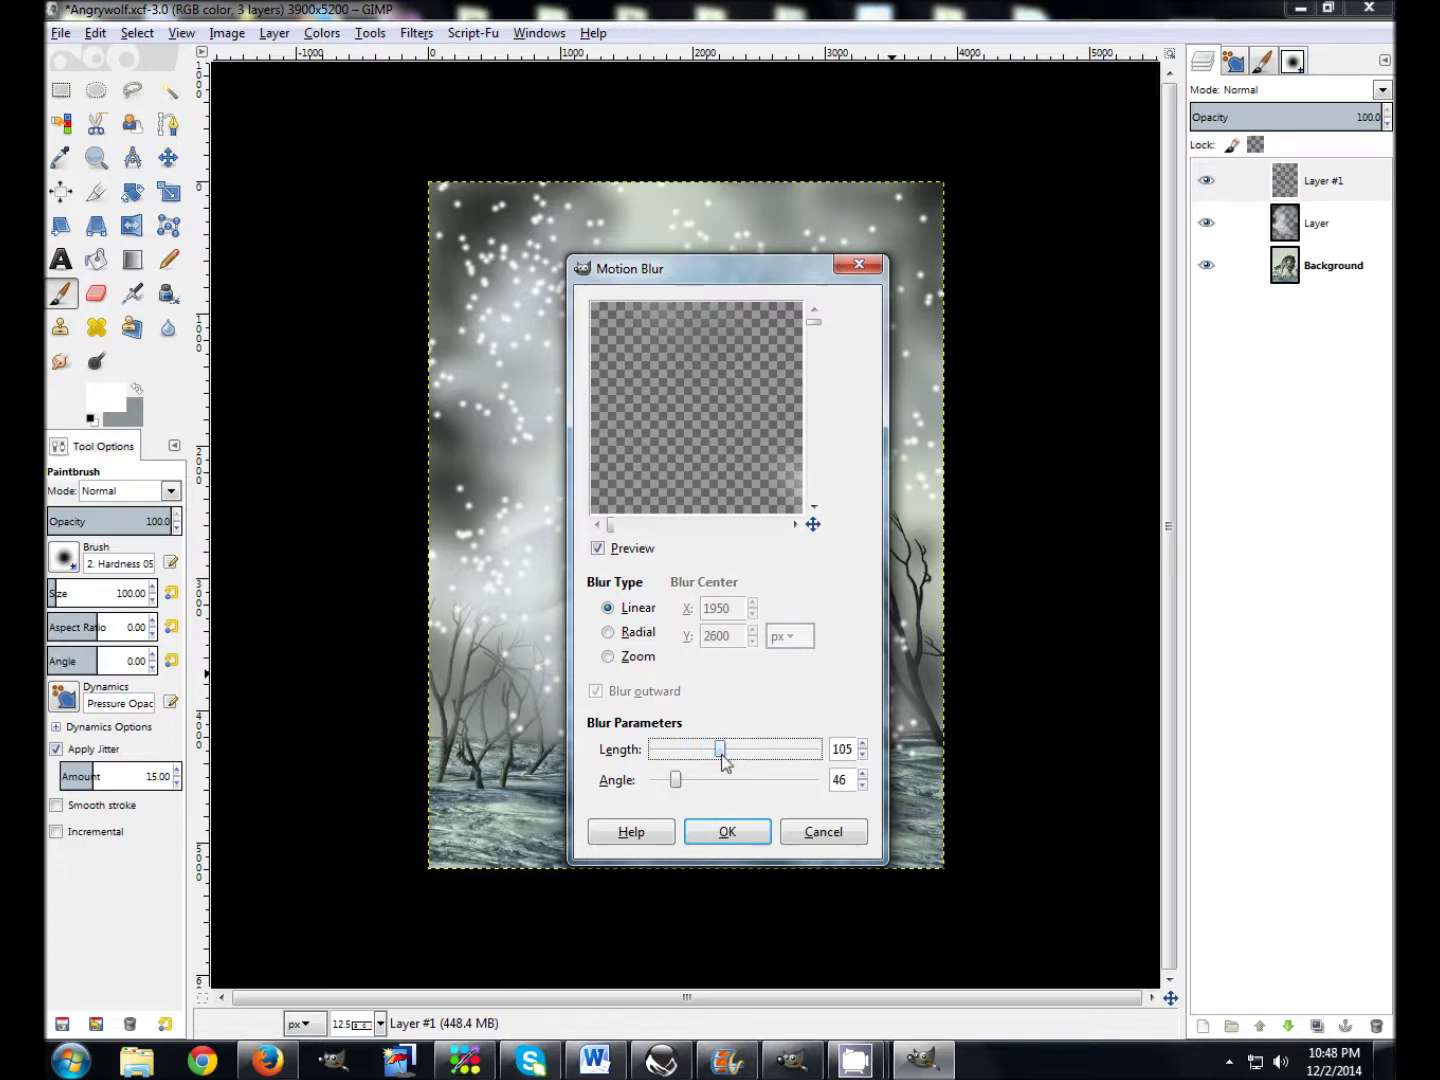
pyautogui.click(729, 841)
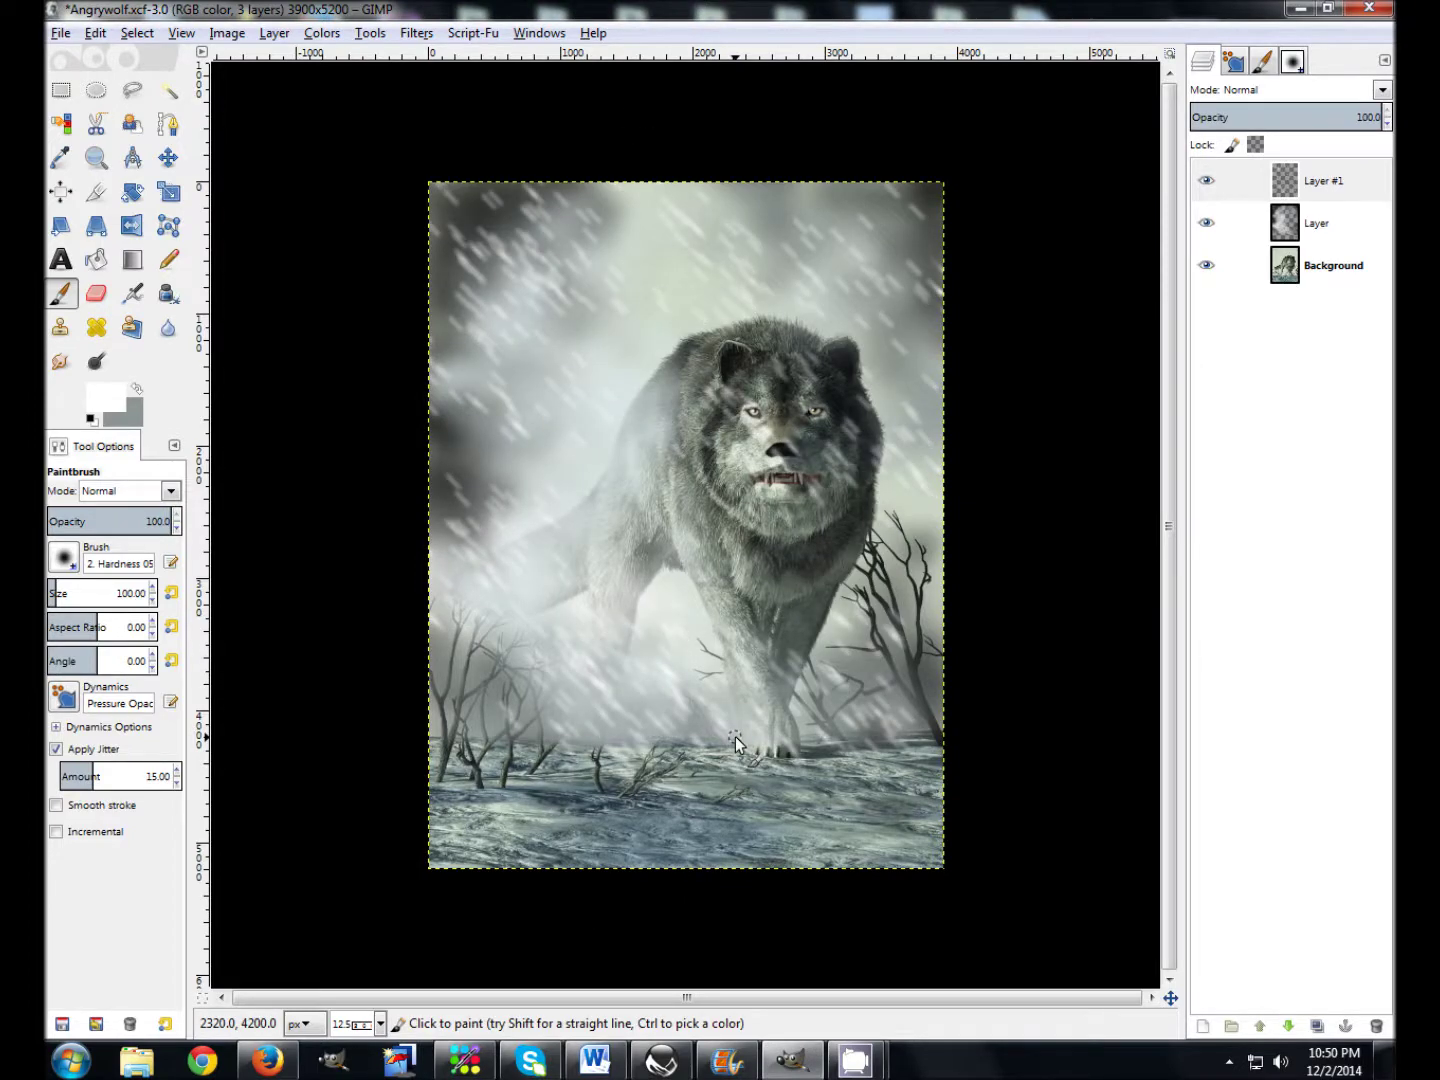
pyautogui.press('ctrl')
pyautogui.hotkey('ctrl', 'z')
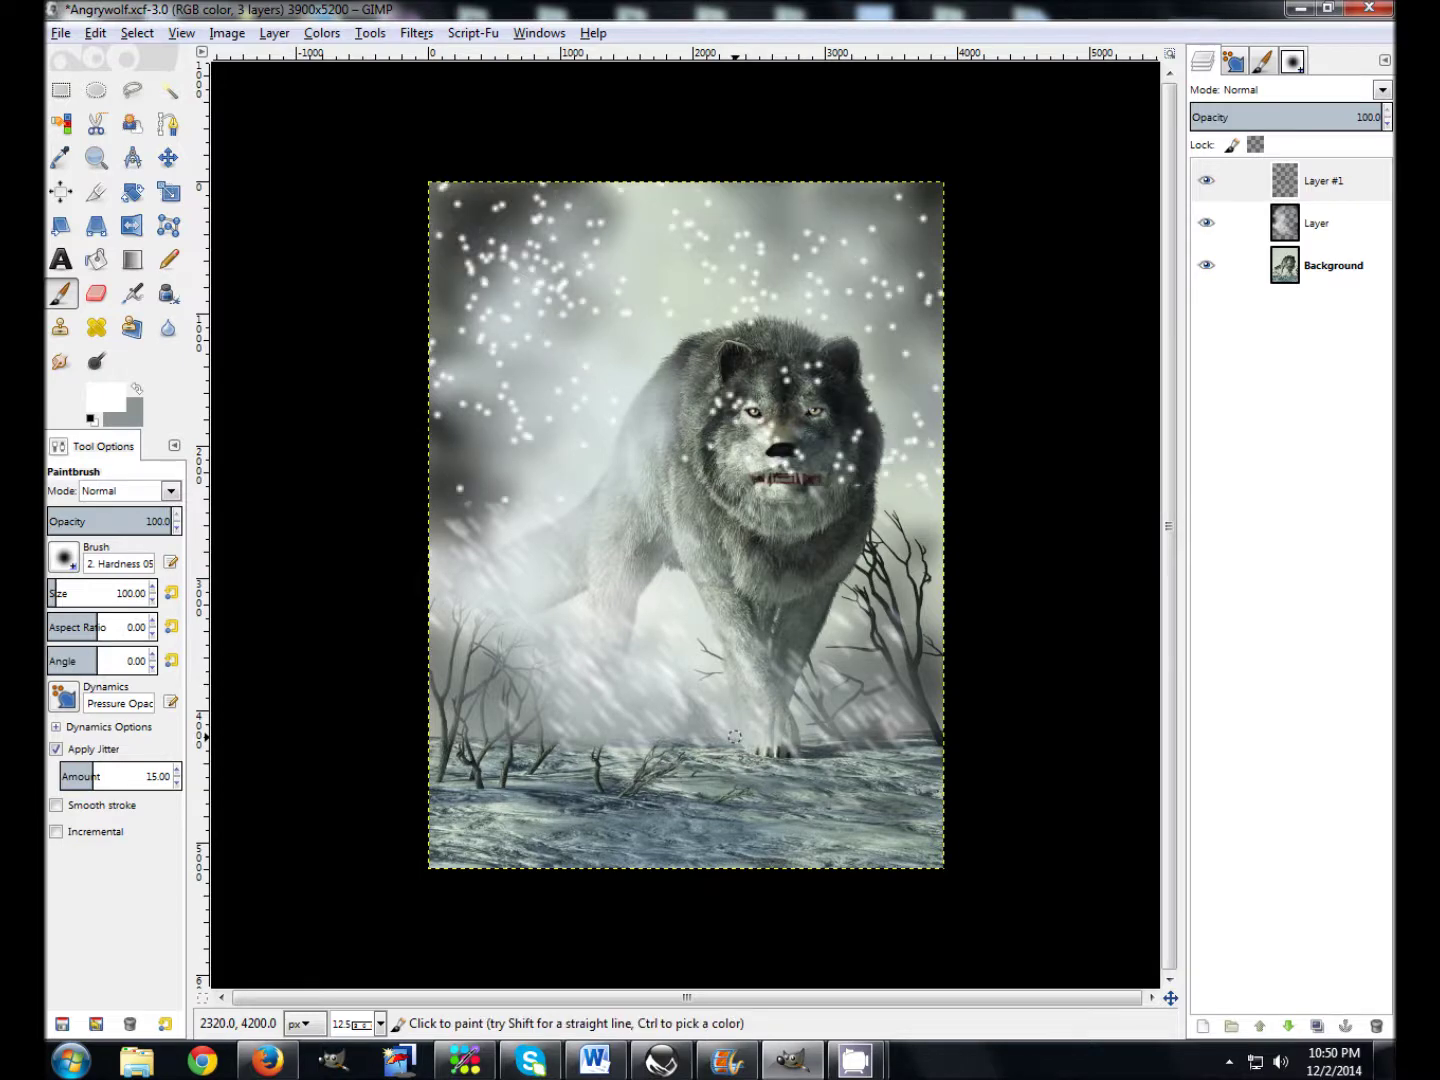
# Apply a linear Motion Blur with length 75 and angle 46 to the snowflake layer.
pyautogui.click(533, 35)
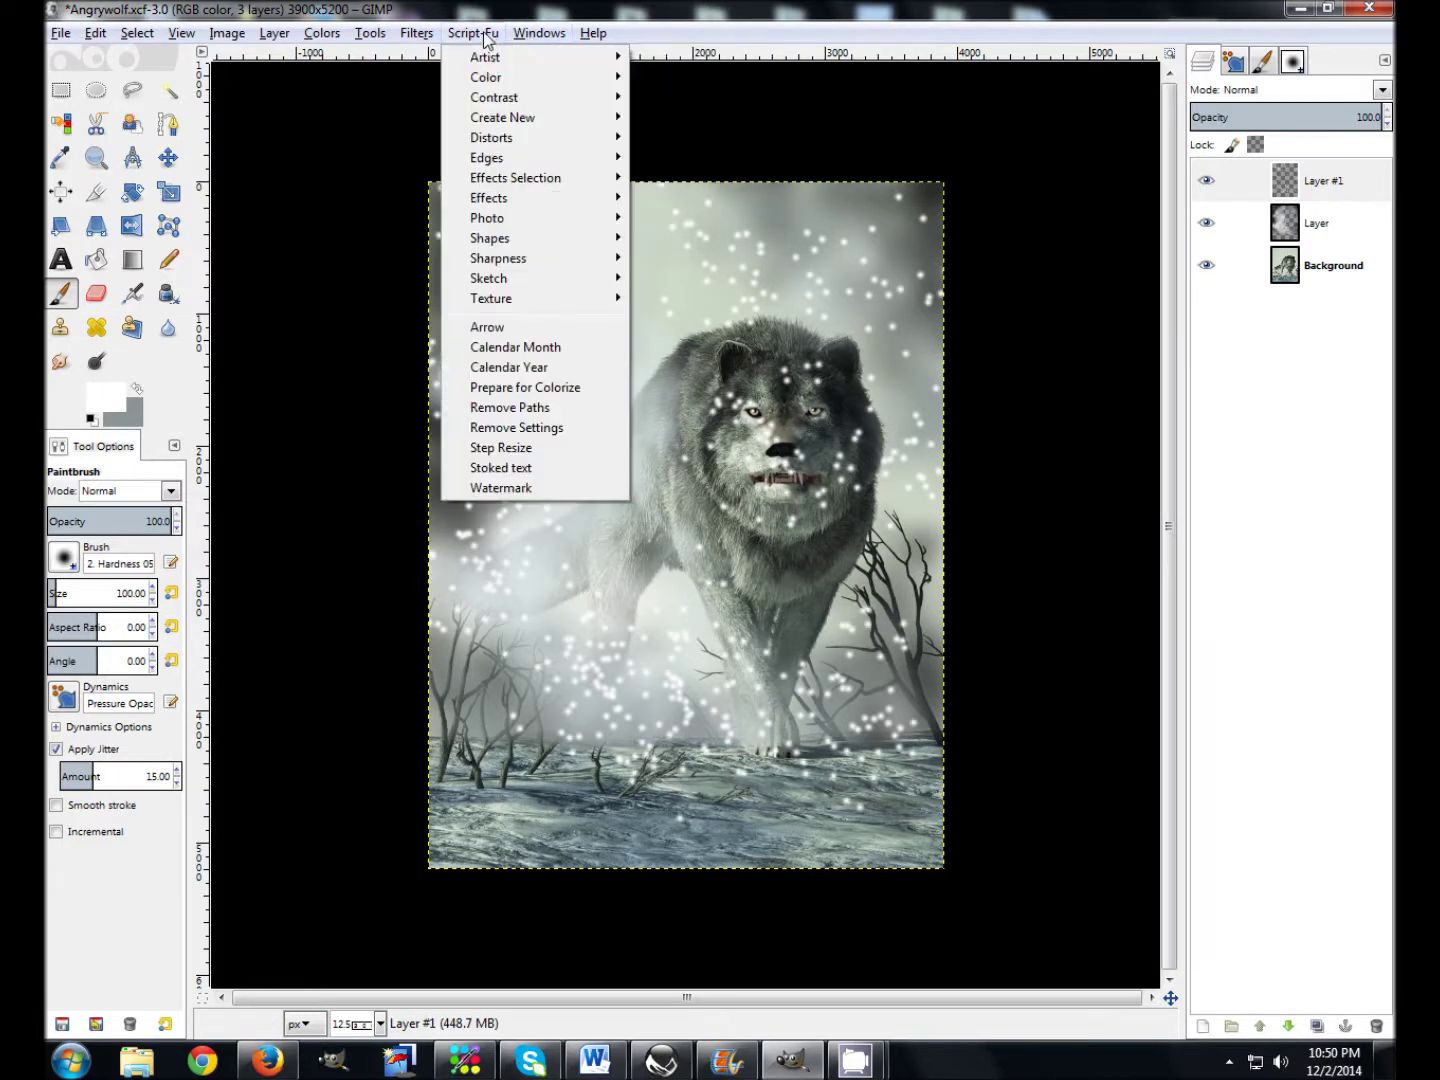
pyautogui.moveTo(418, 32)
pyautogui.click(445, 88)
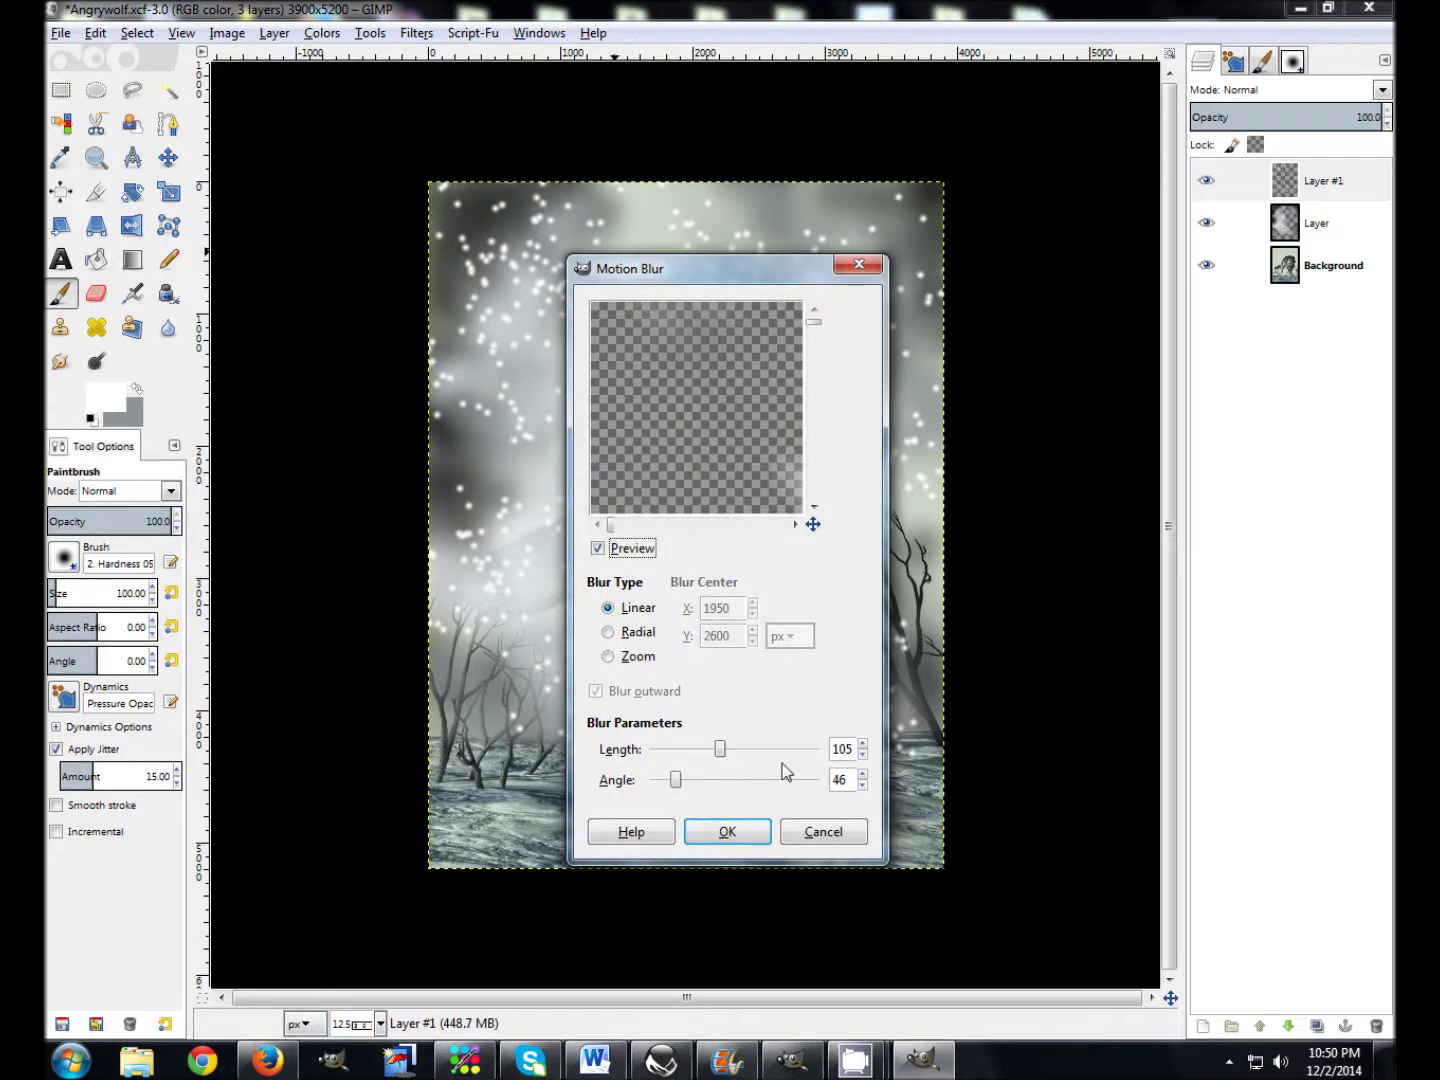
pyautogui.moveTo(721, 753); pyautogui.dragTo(704, 757)
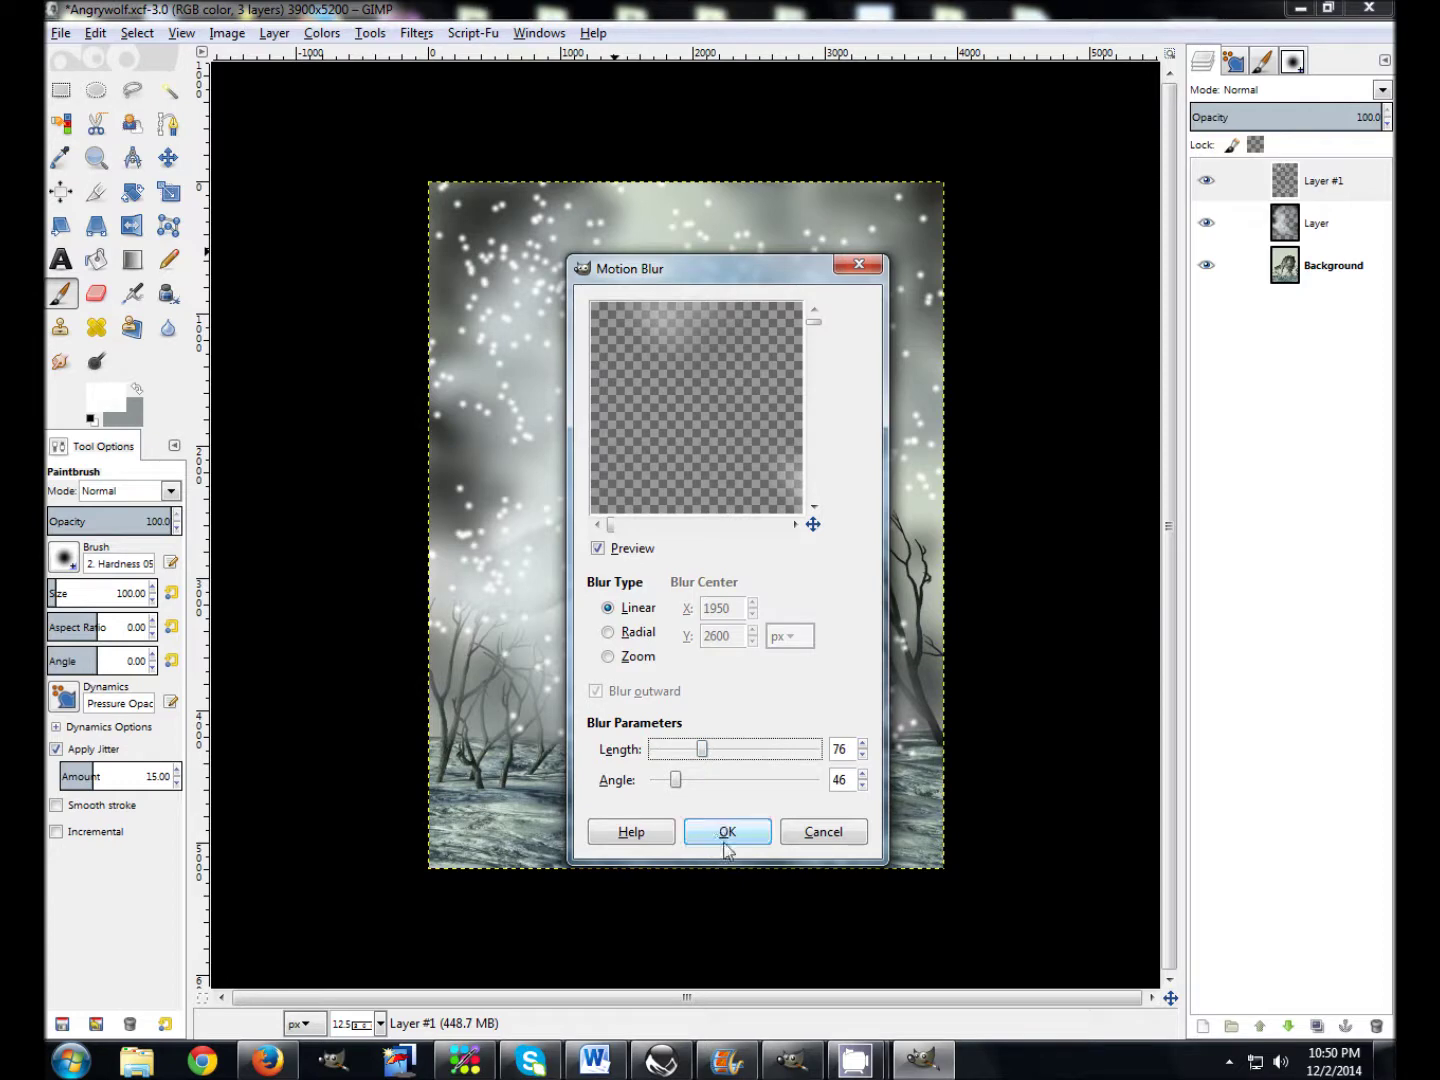
pyautogui.click(862, 754)
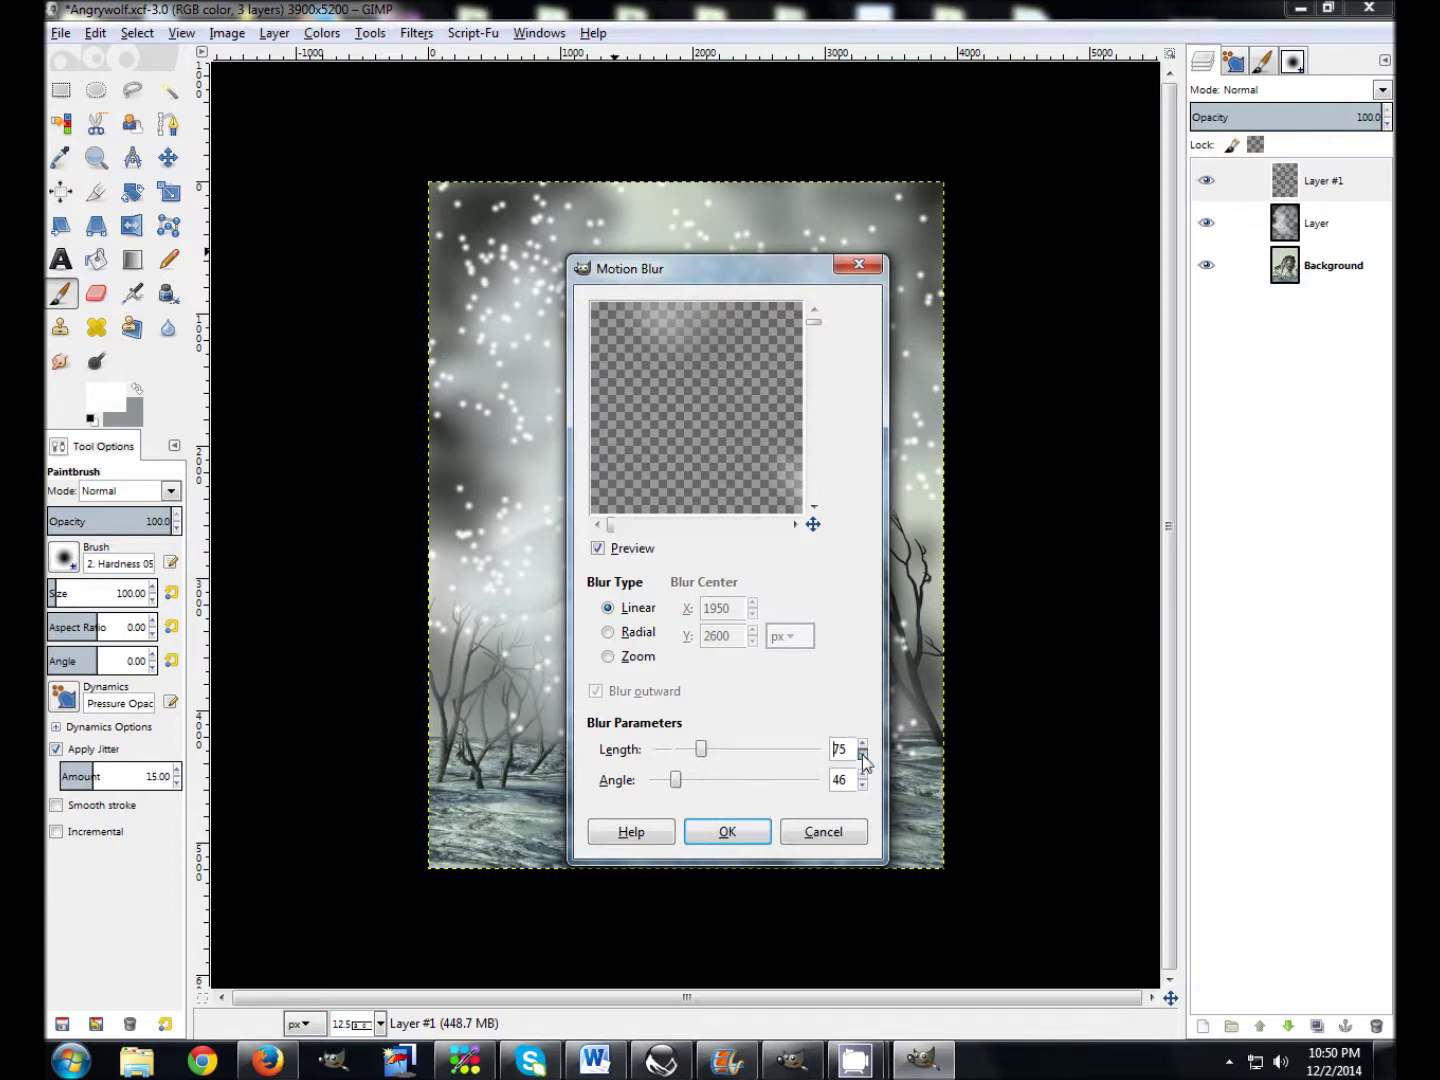
pyautogui.click(751, 836)
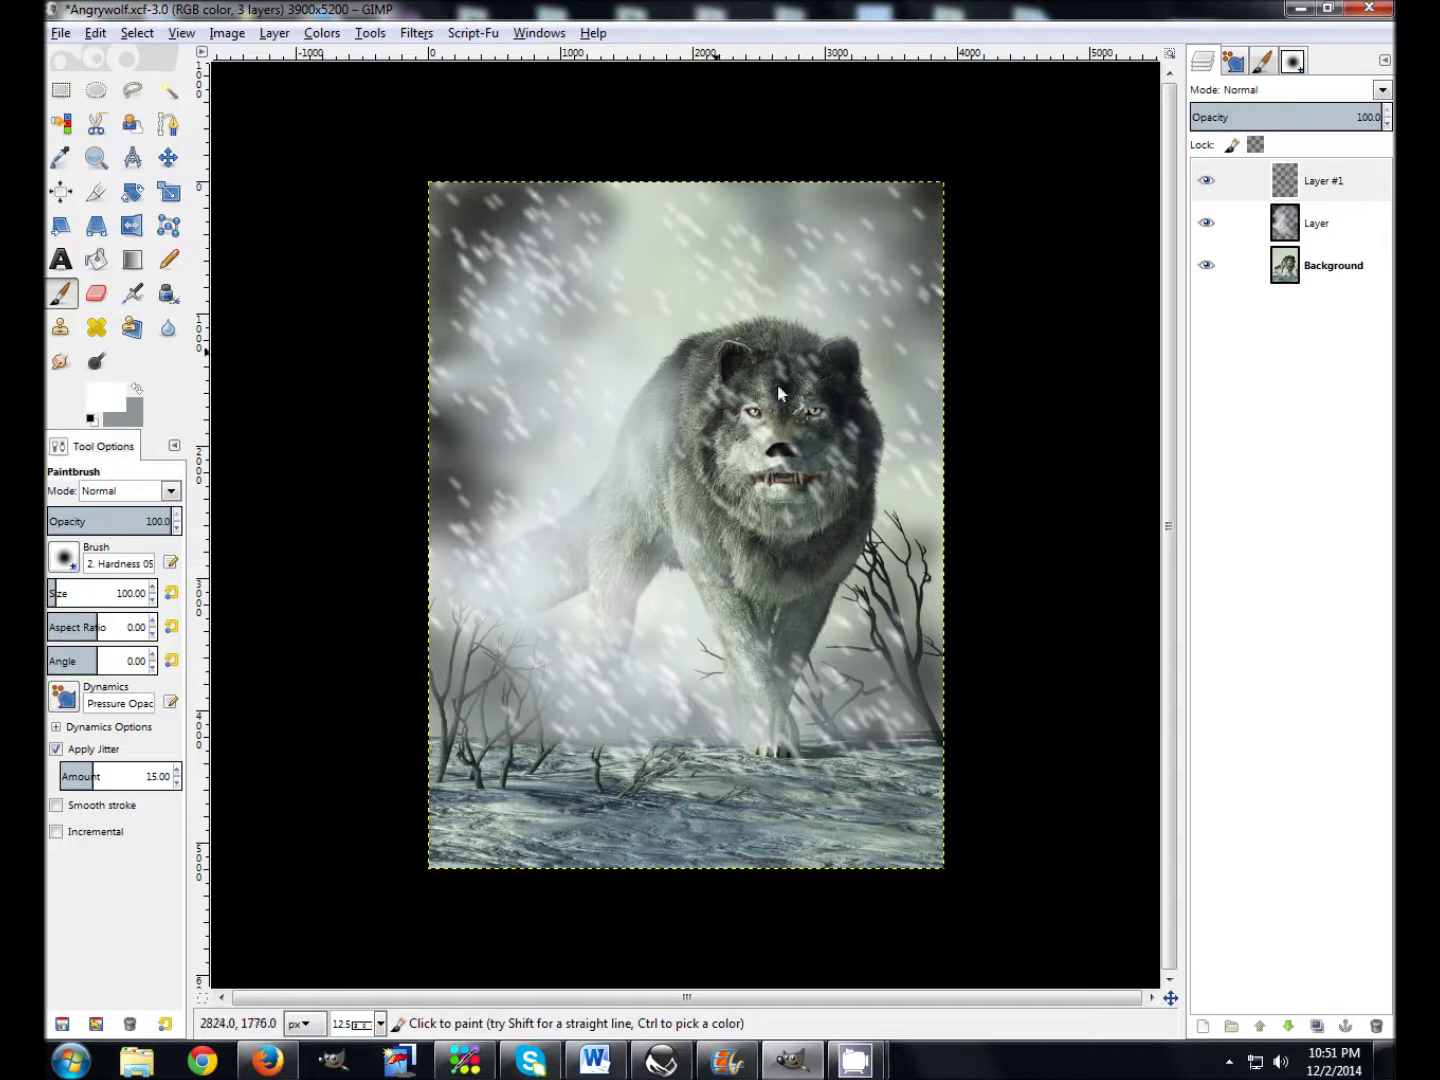
# Erase the blurred snowflakes over the wolf's face and chest with the Eraser at size 300.
pyautogui.click(96, 293)
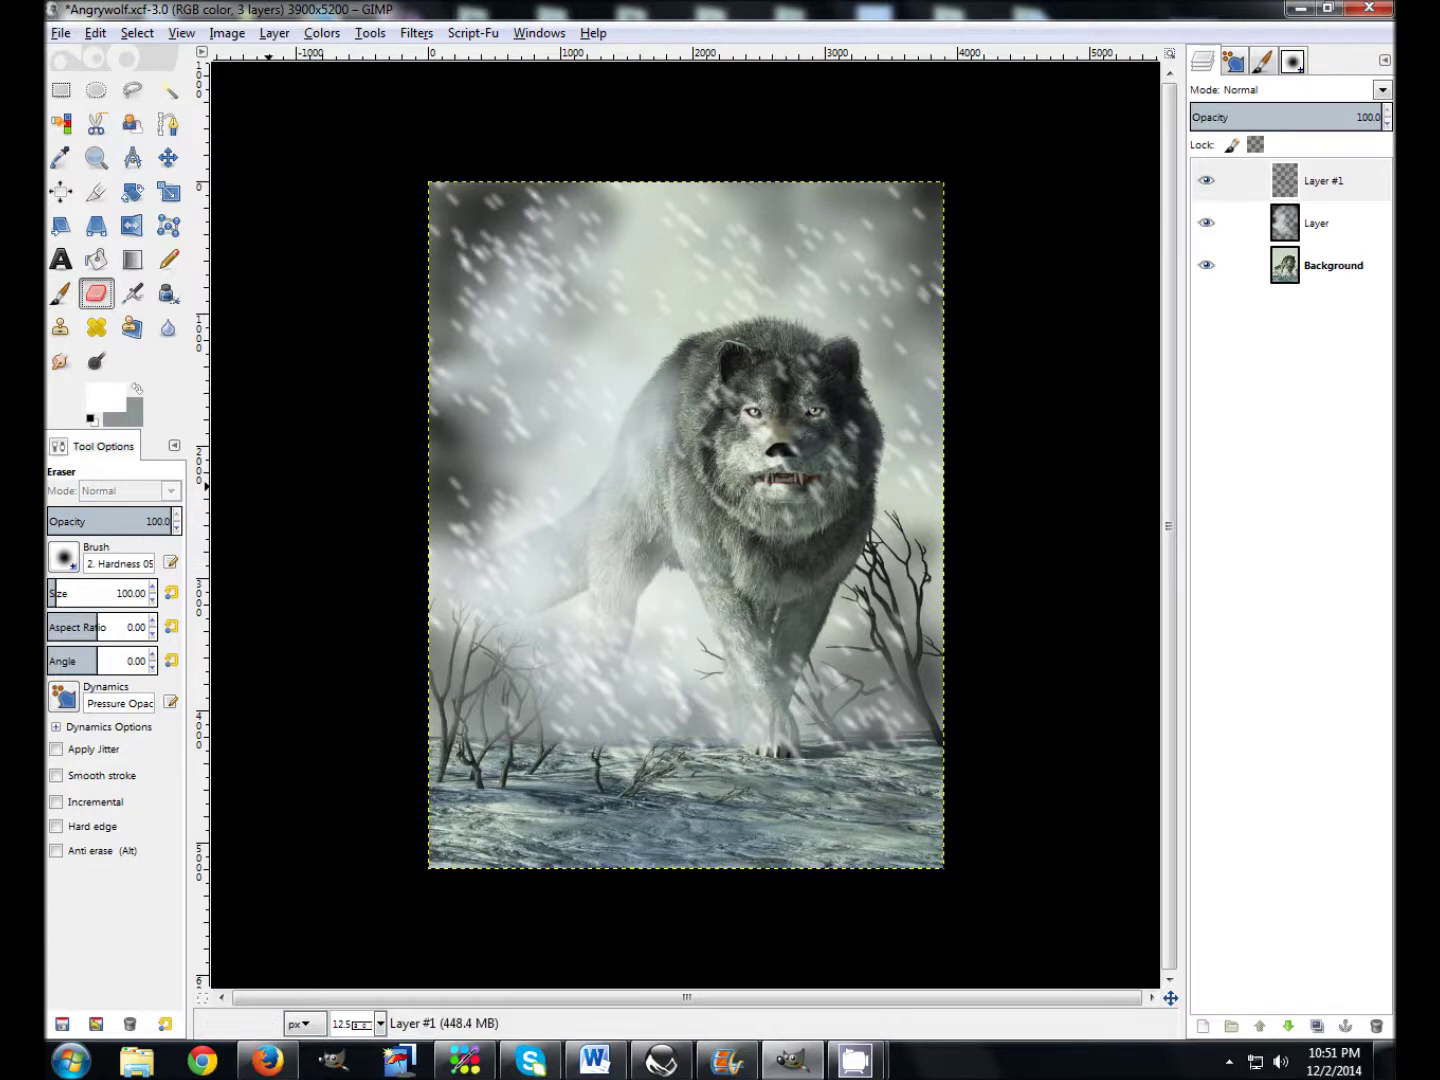
pyautogui.moveTo(128, 597); pyautogui.dragTo(147, 612)
pyautogui.write('300')
pyautogui.press('Return')
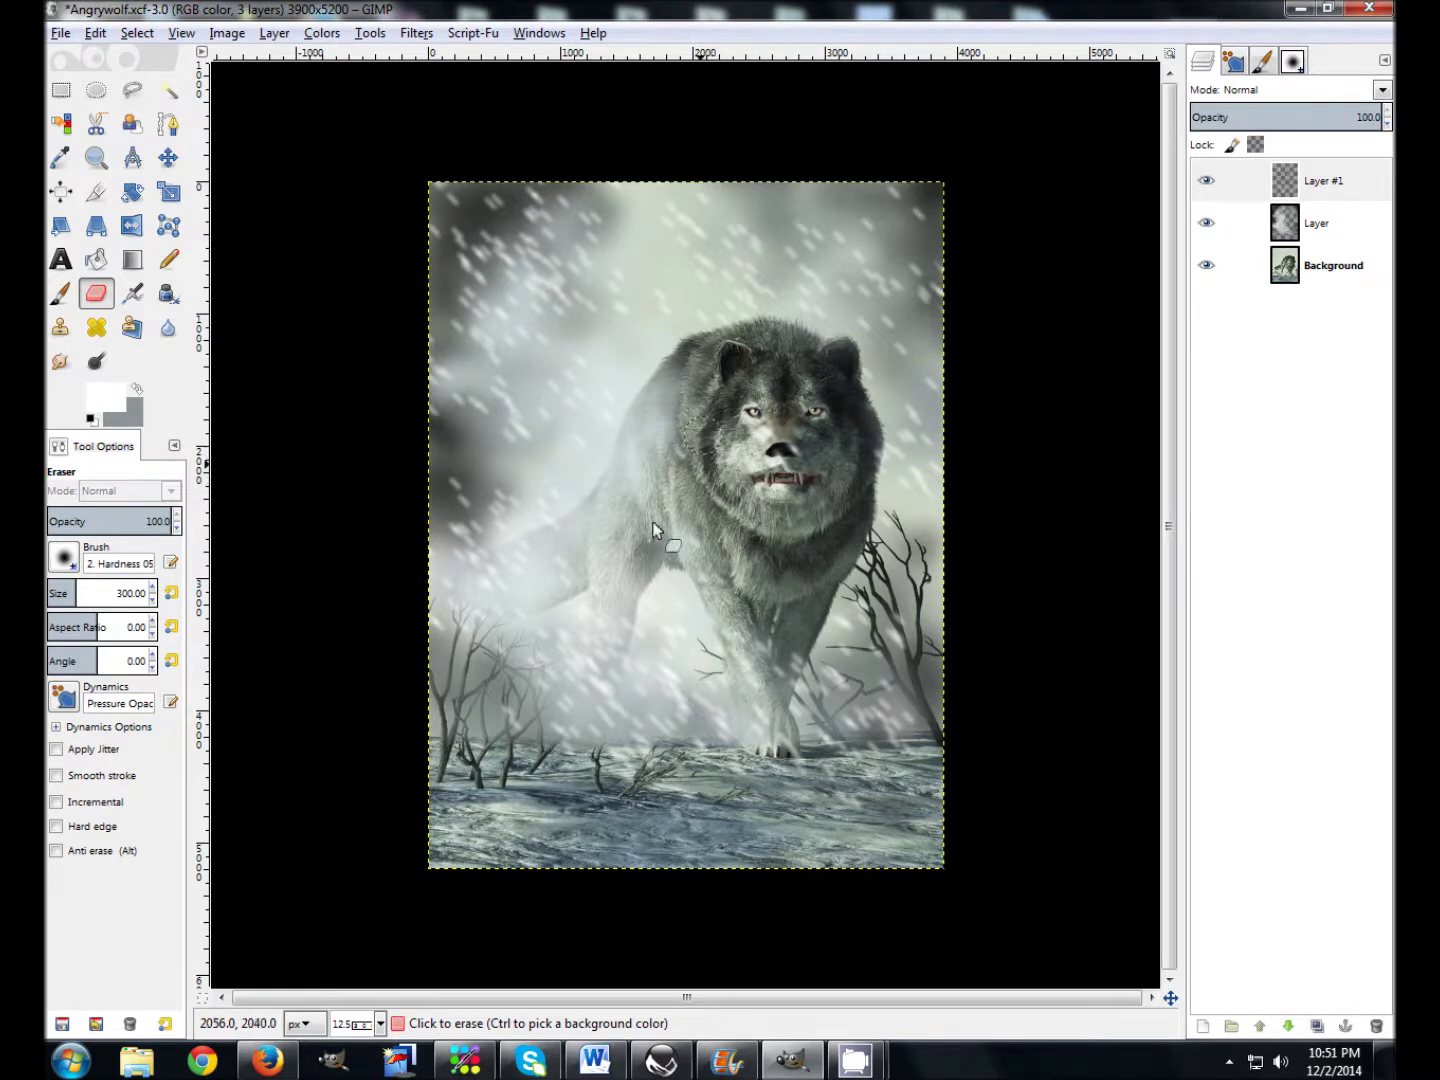
pyautogui.click(733, 541)
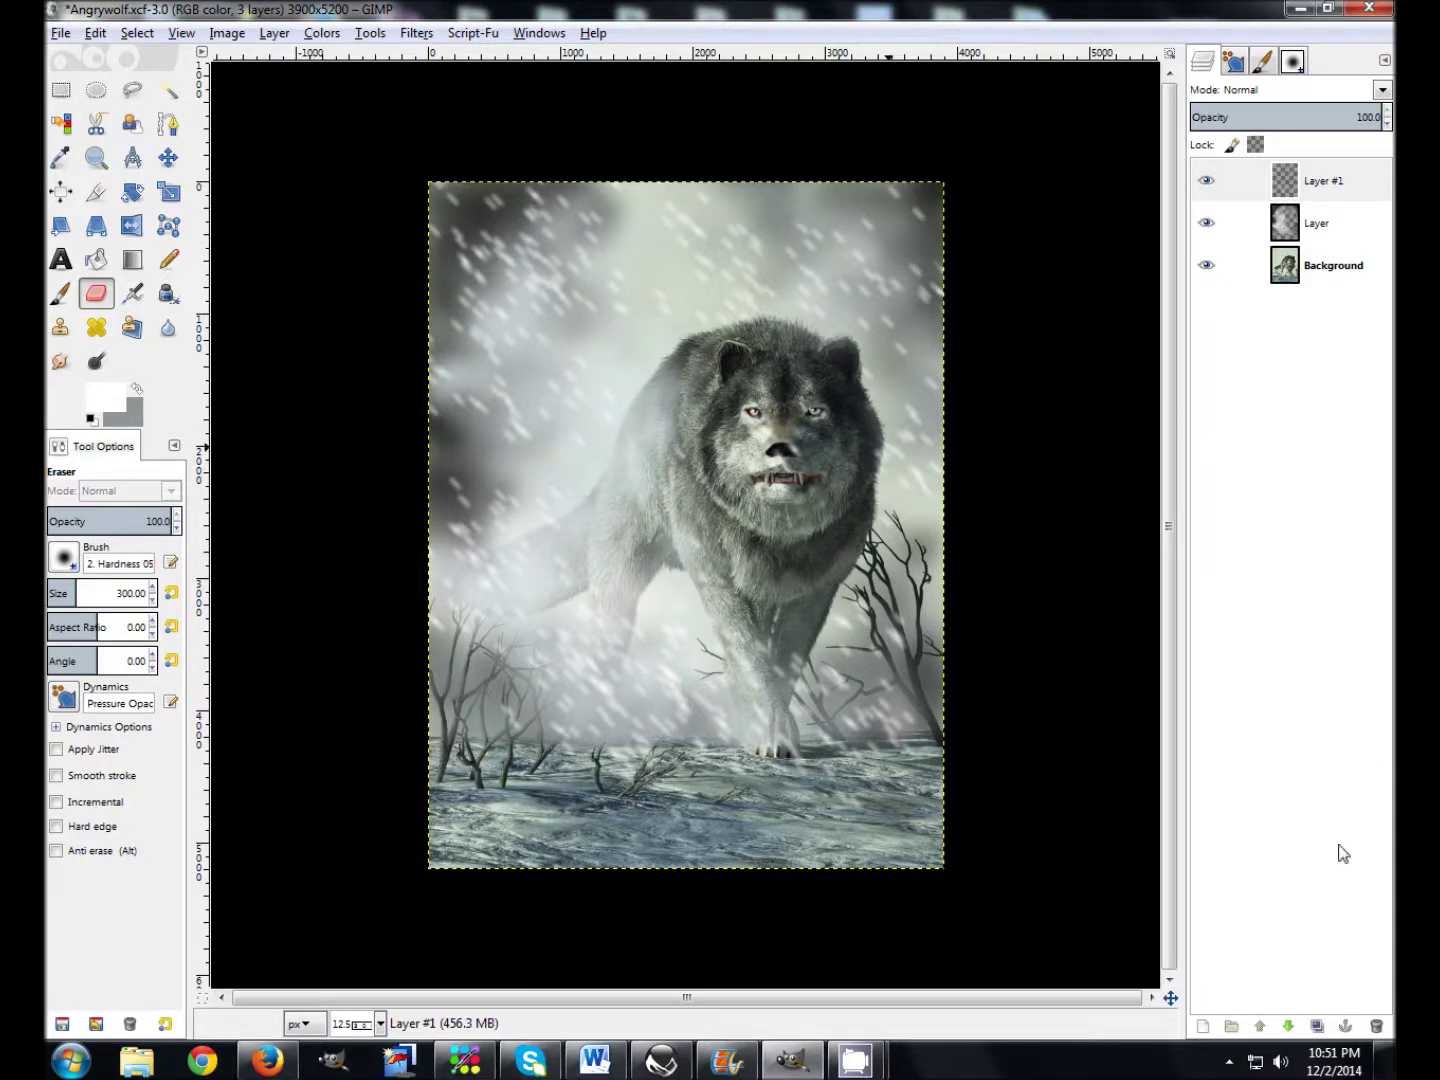
# Add a new transparent layer above the snow and set the Paintbrush size to 175.
pyautogui.click(1202, 1027)
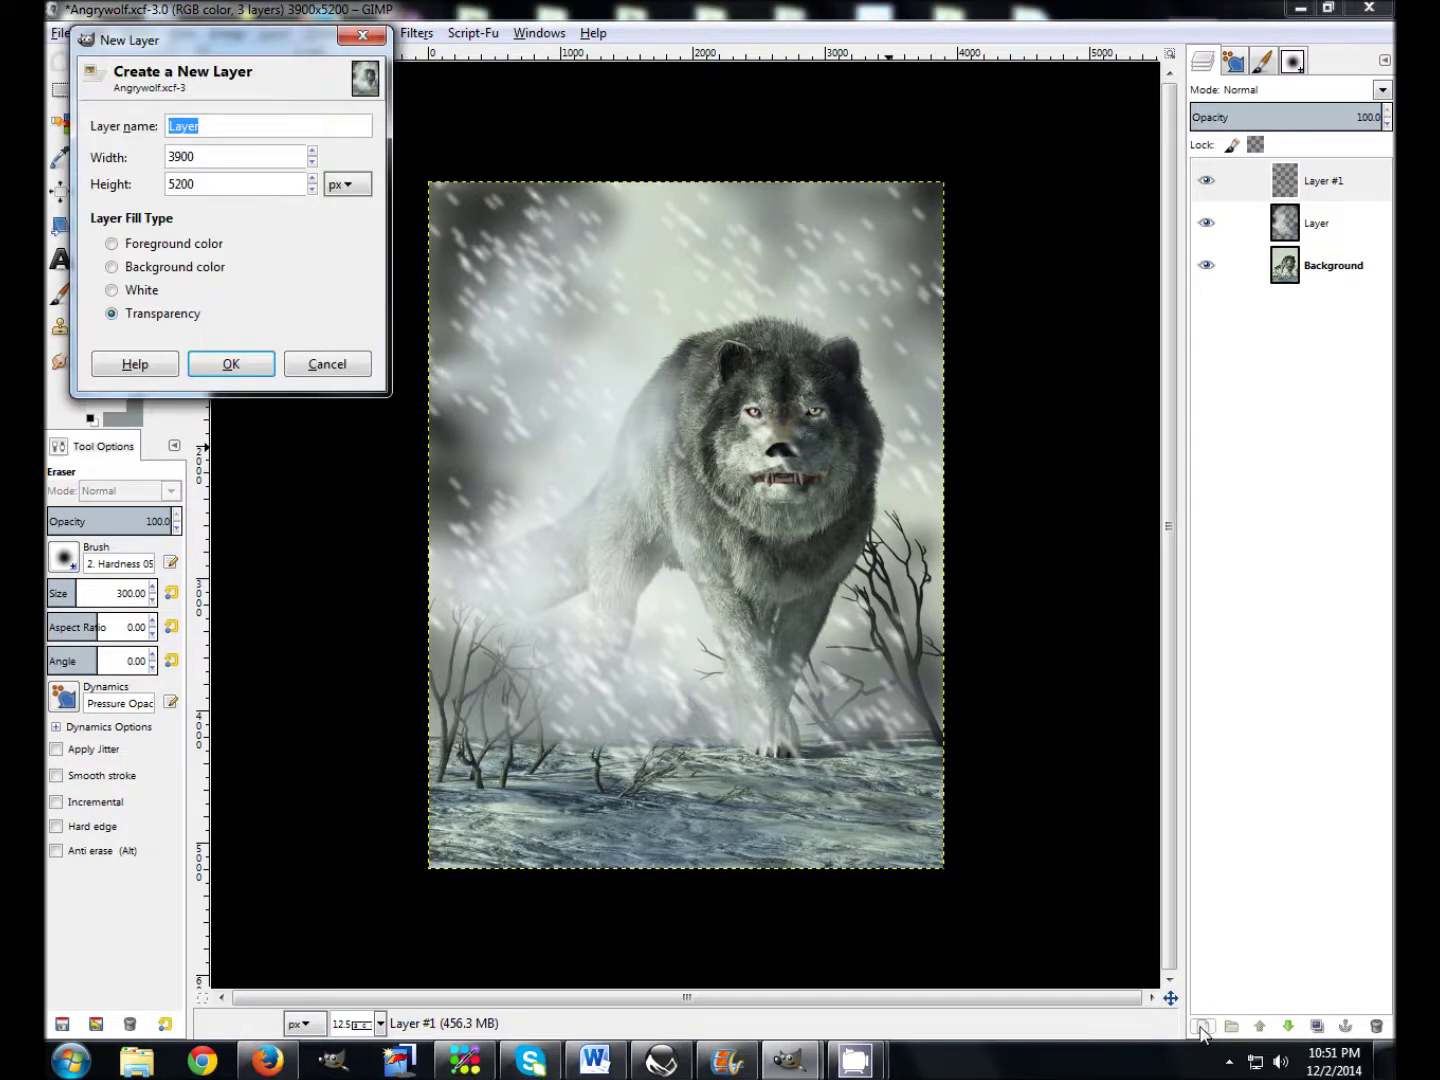
pyautogui.click(229, 364)
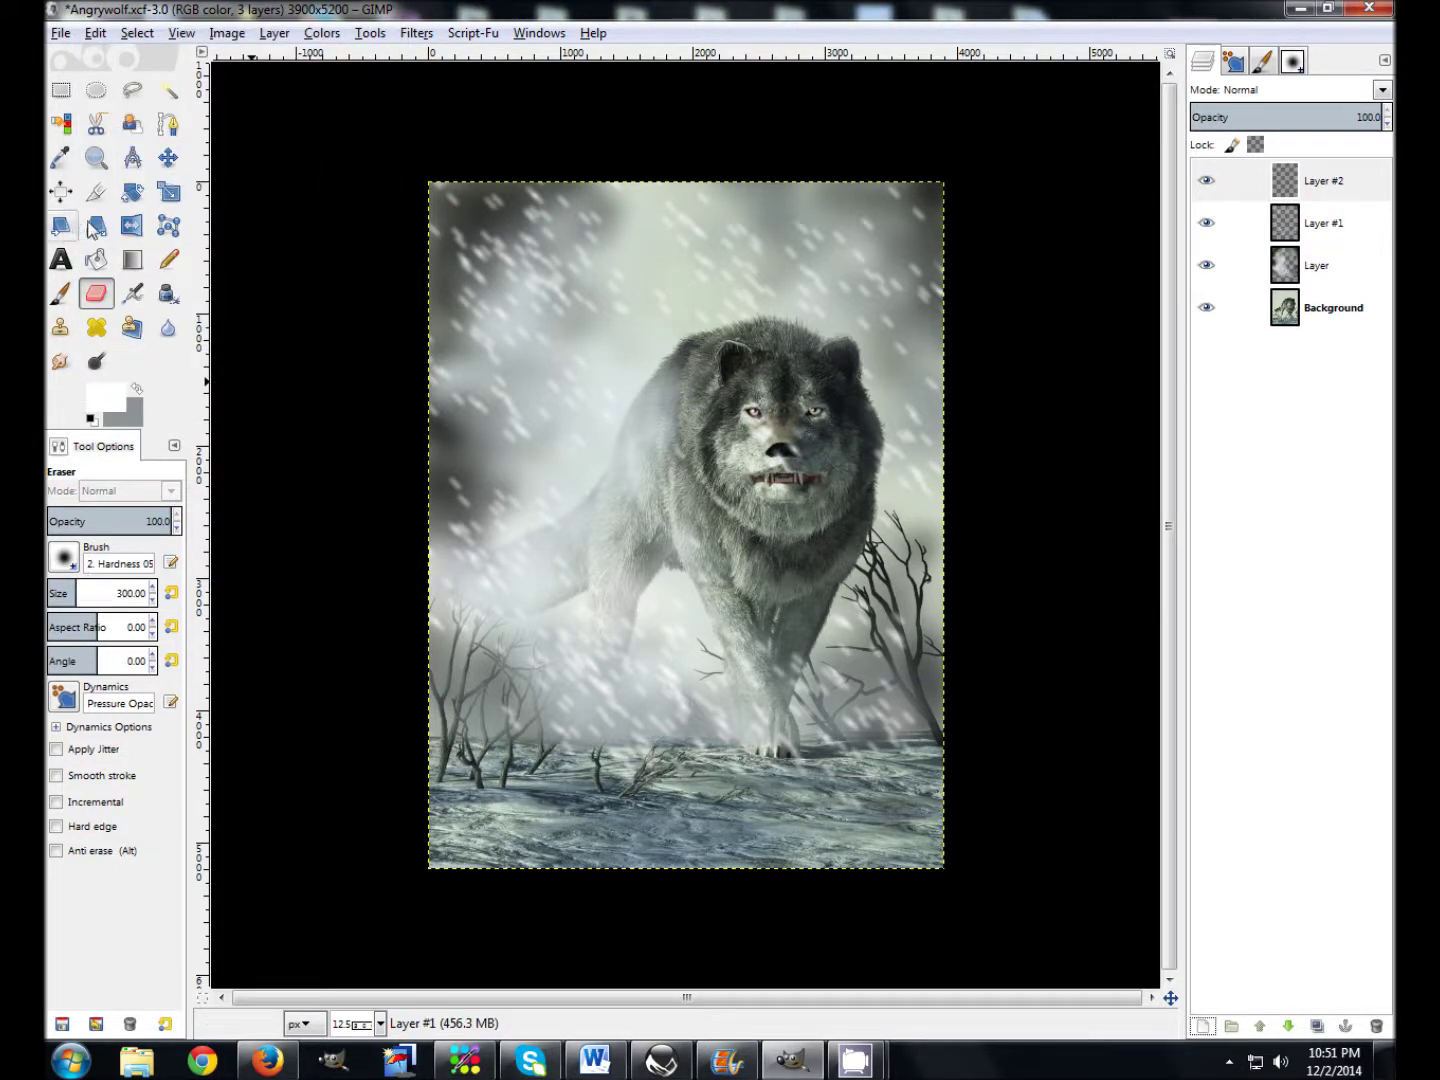
pyautogui.click(61, 293)
pyautogui.doubleClick(123, 593)
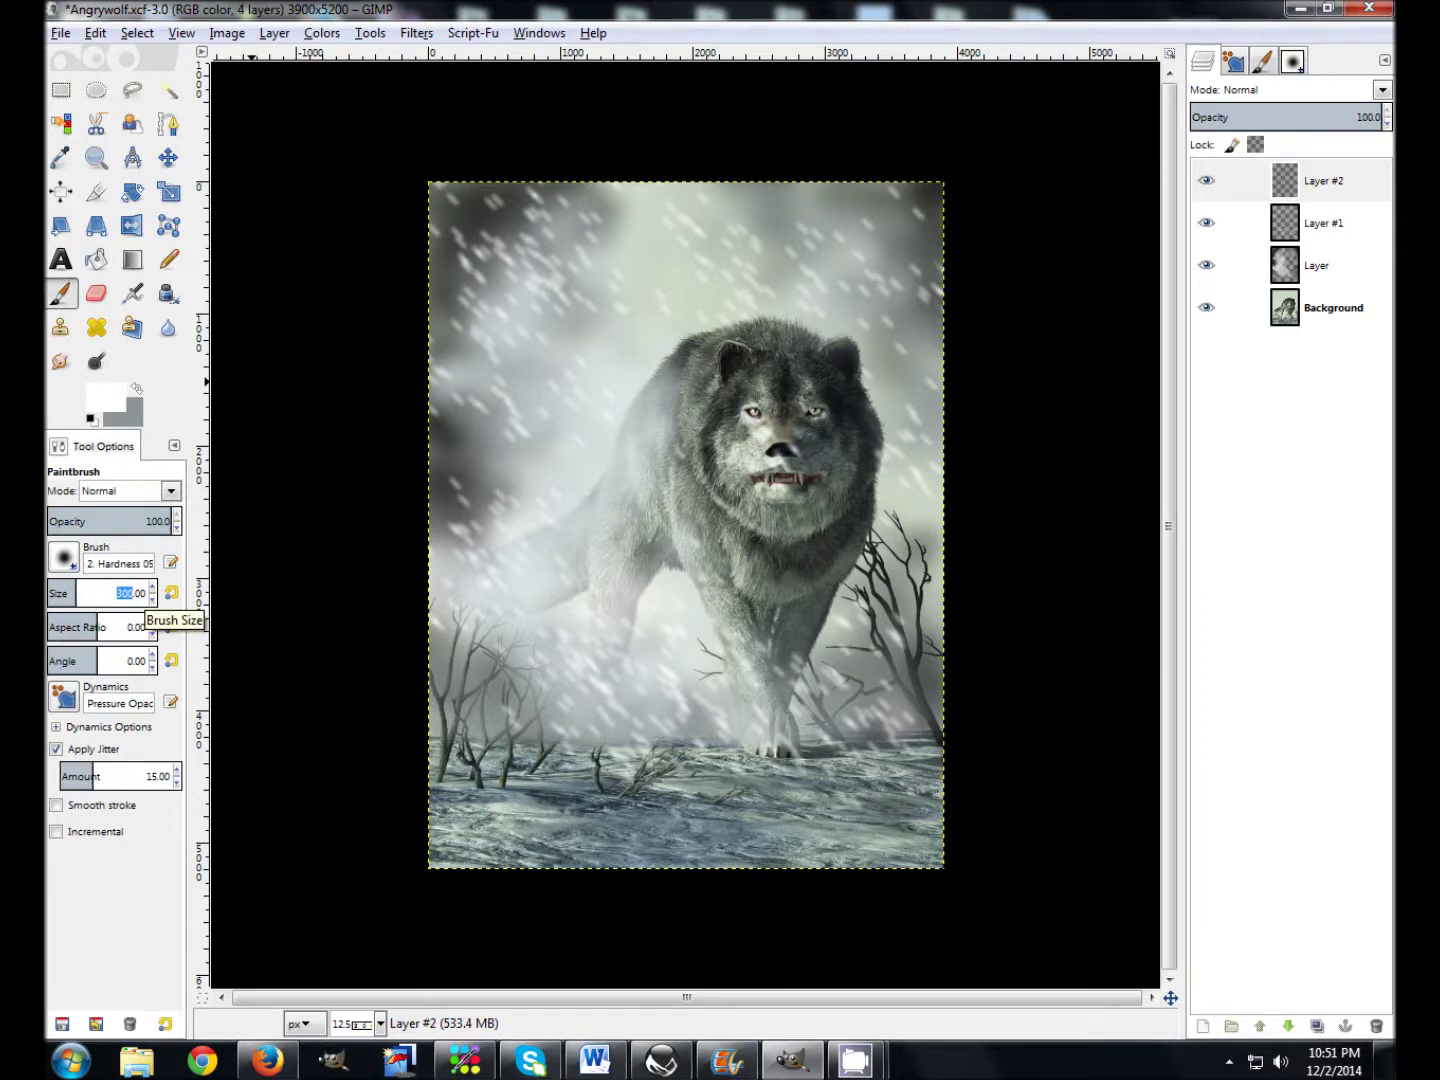
pyautogui.write('175')
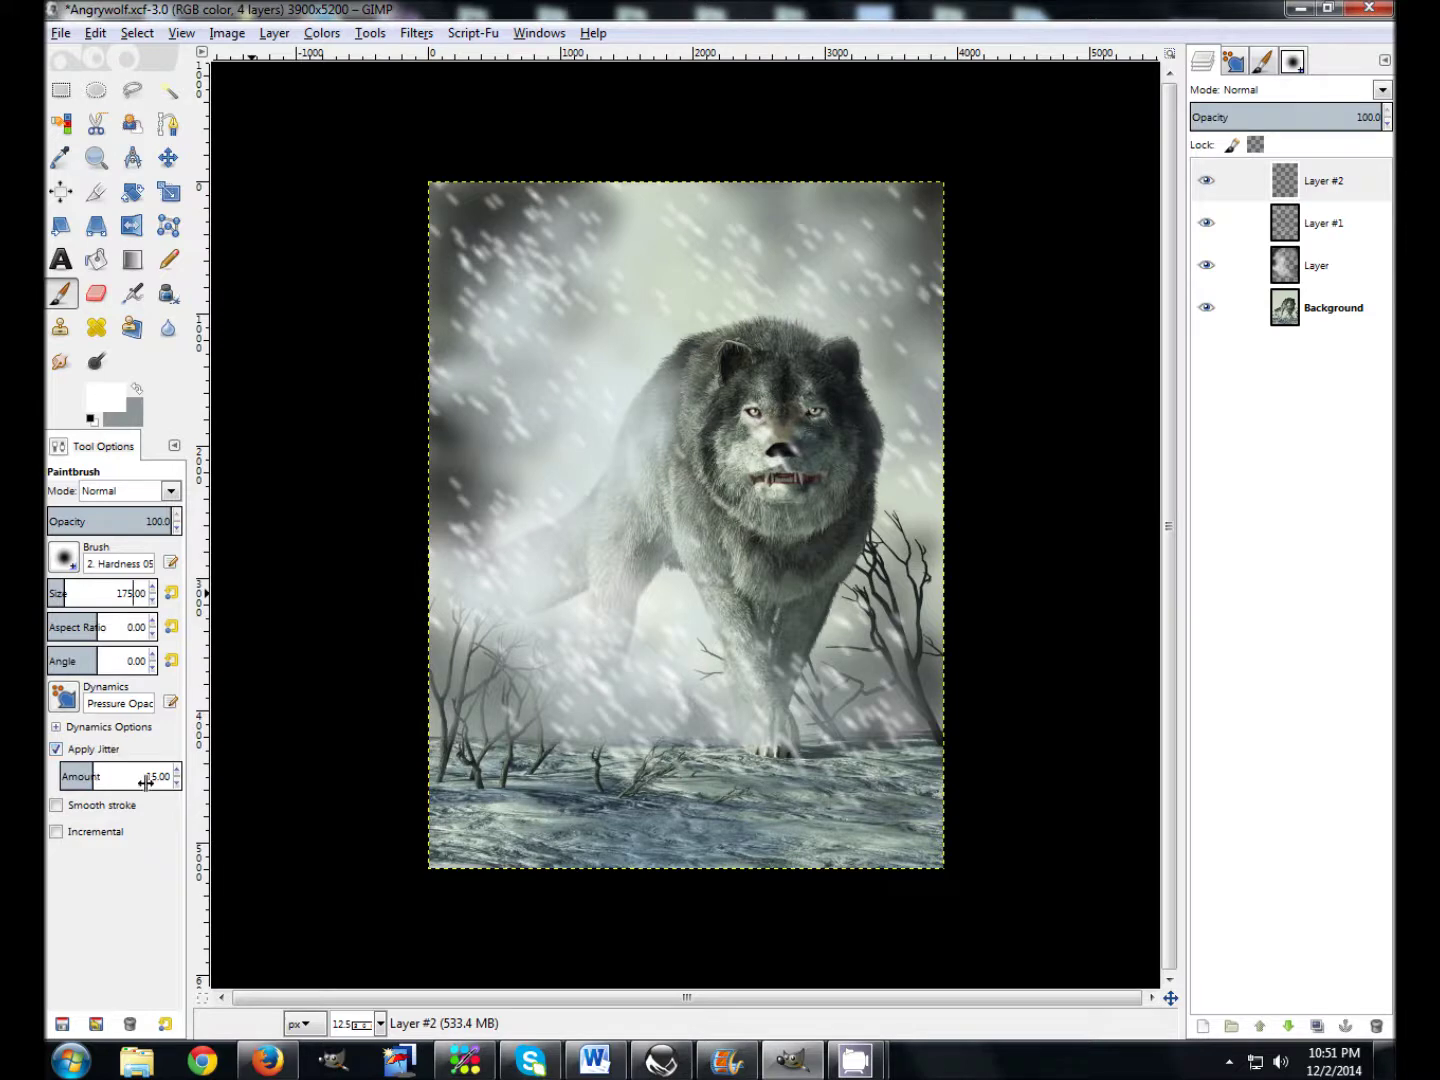
# Paint larger scattered white snowflakes over the sky, the wolf, its legs and the ground on the new layer.
pyautogui.moveTo(611, 301); pyautogui.dragTo(613, 420)
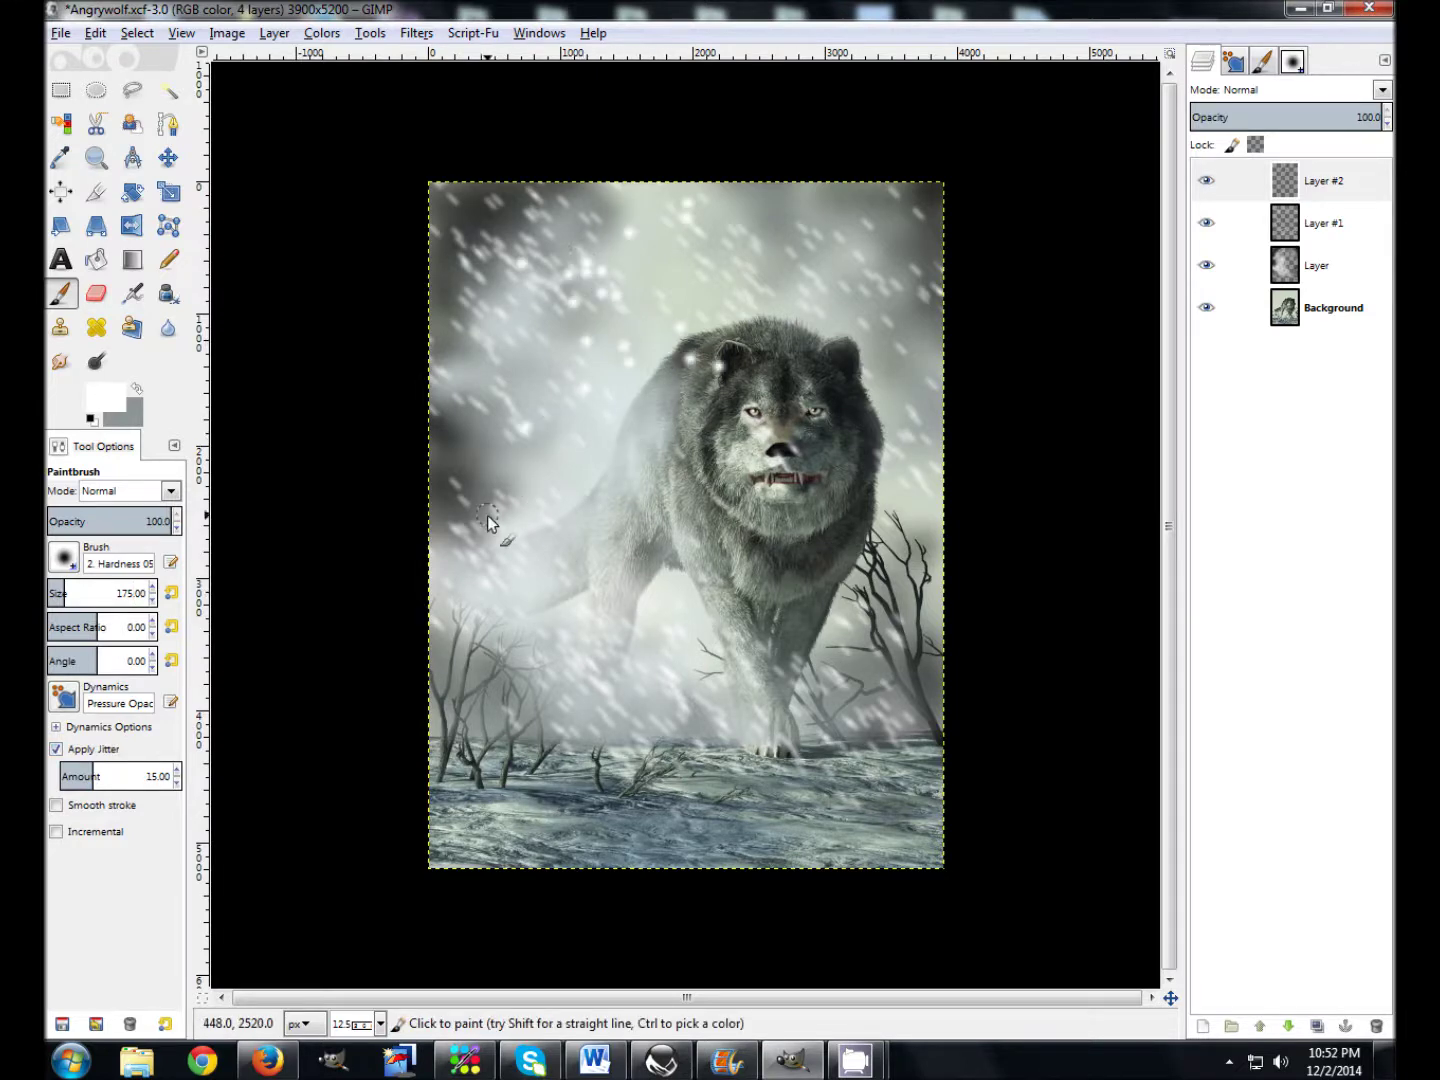
pyautogui.moveTo(529, 615)
pyautogui.mouseDown()
pyautogui.moveTo(578, 647)
pyautogui.moveTo(591, 681)
pyautogui.mouseUp()
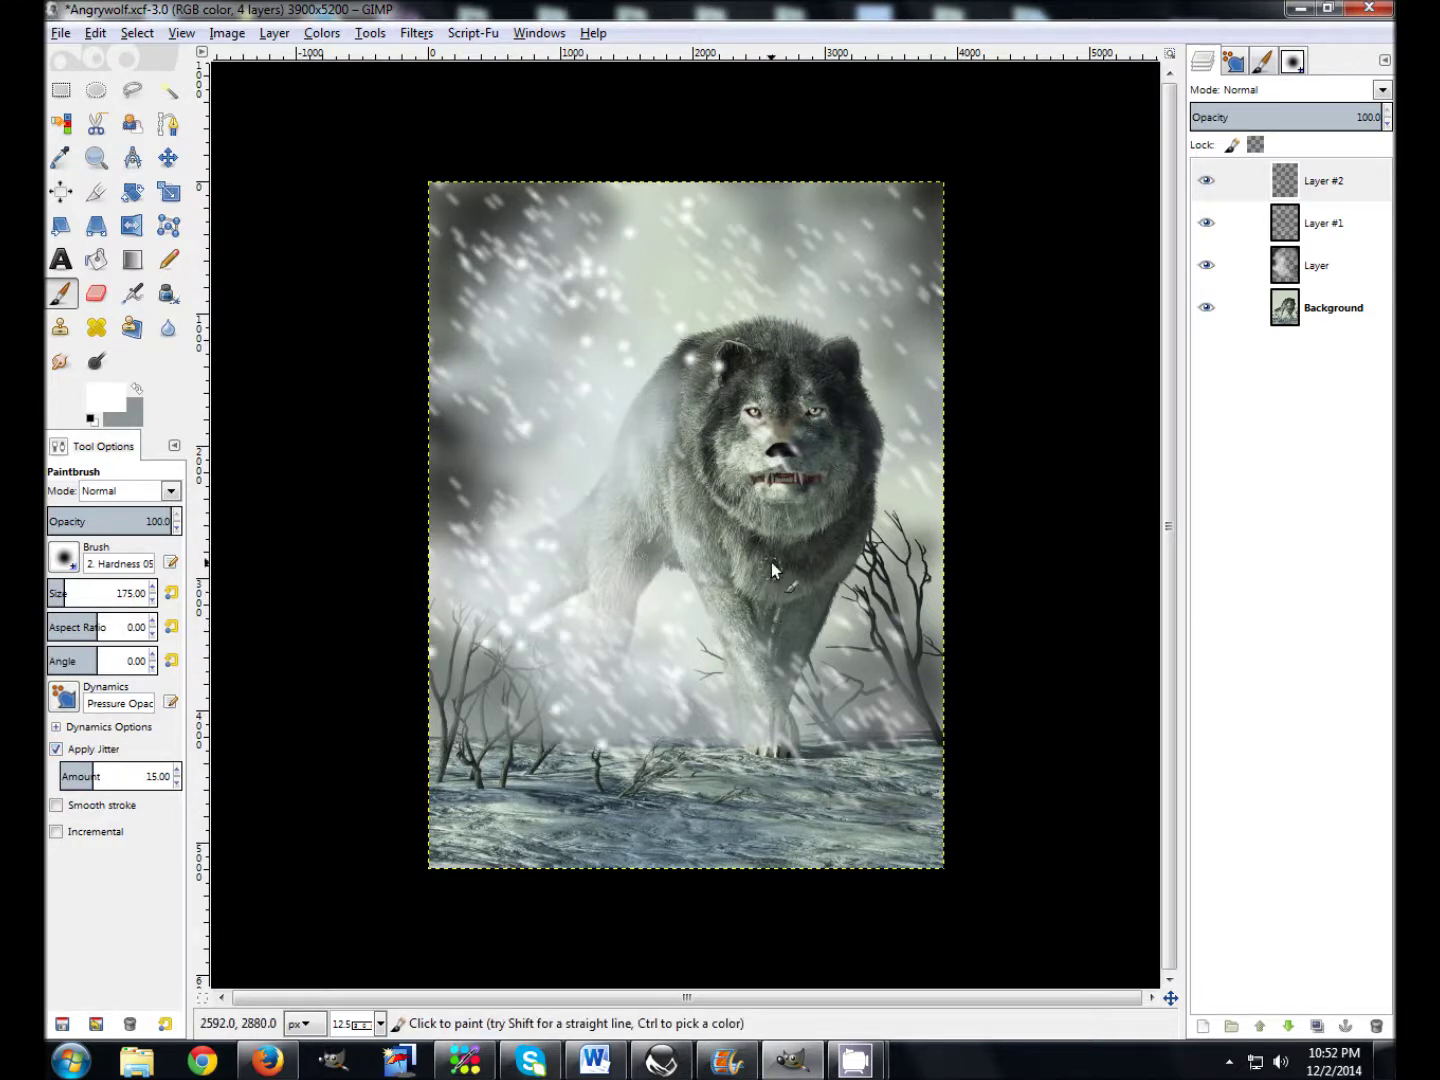
pyautogui.moveTo(858, 306)
pyautogui.mouseDown()
pyautogui.moveTo(903, 351)
pyautogui.moveTo(850, 426)
pyautogui.mouseUp()
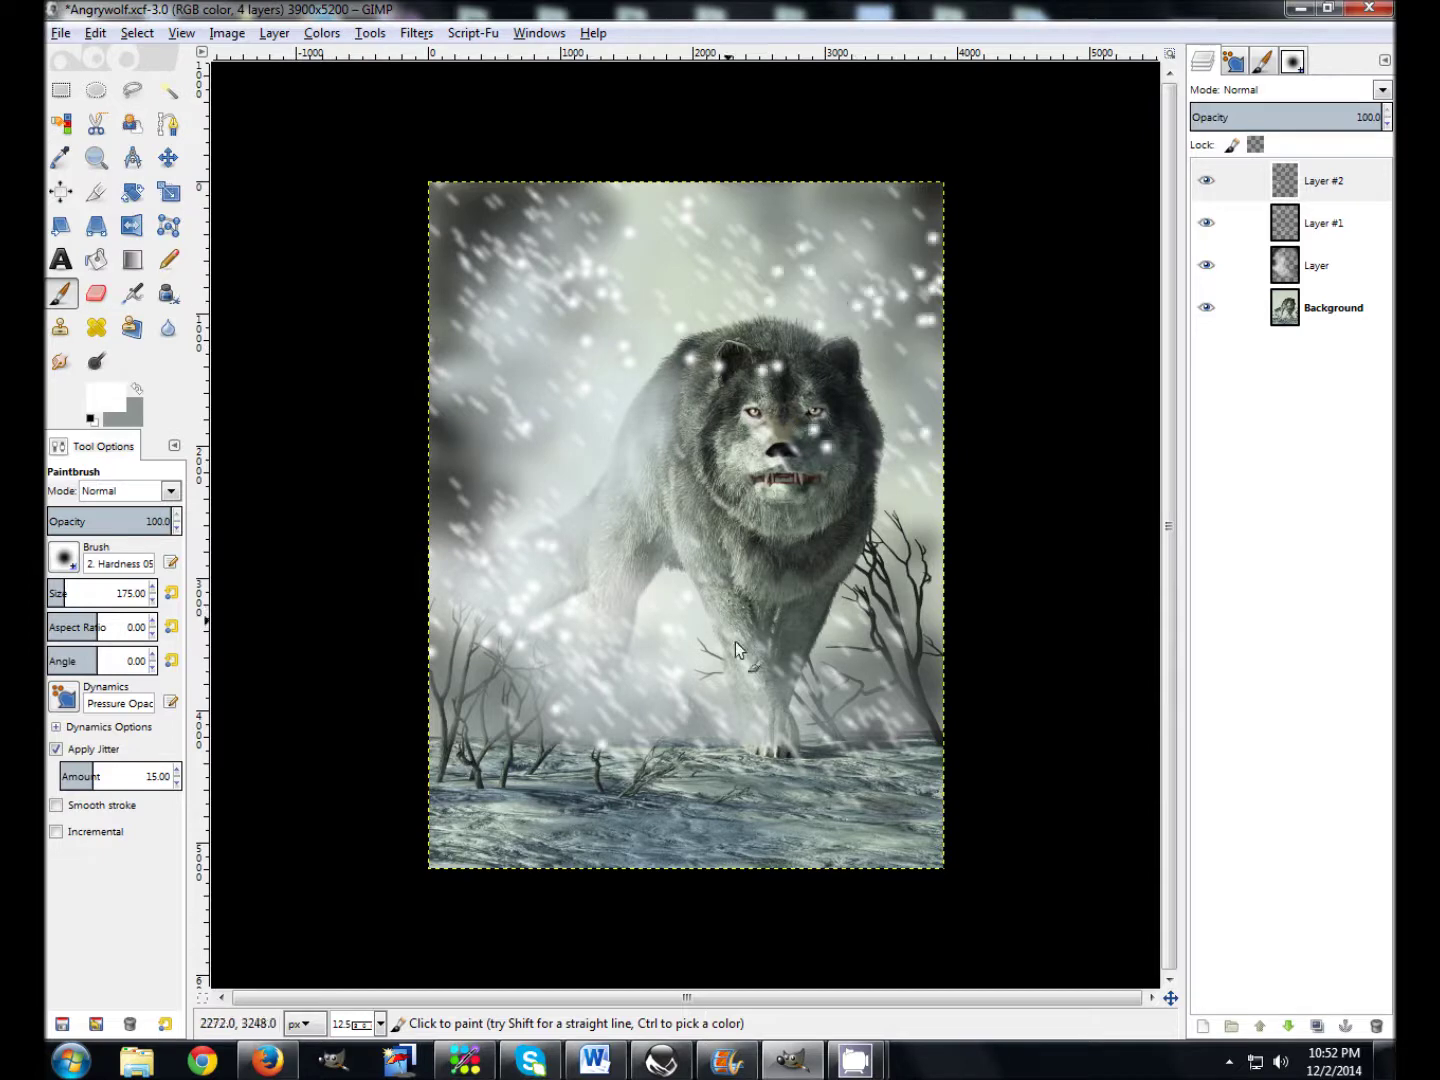
pyautogui.moveTo(771, 684); pyautogui.dragTo(816, 738)
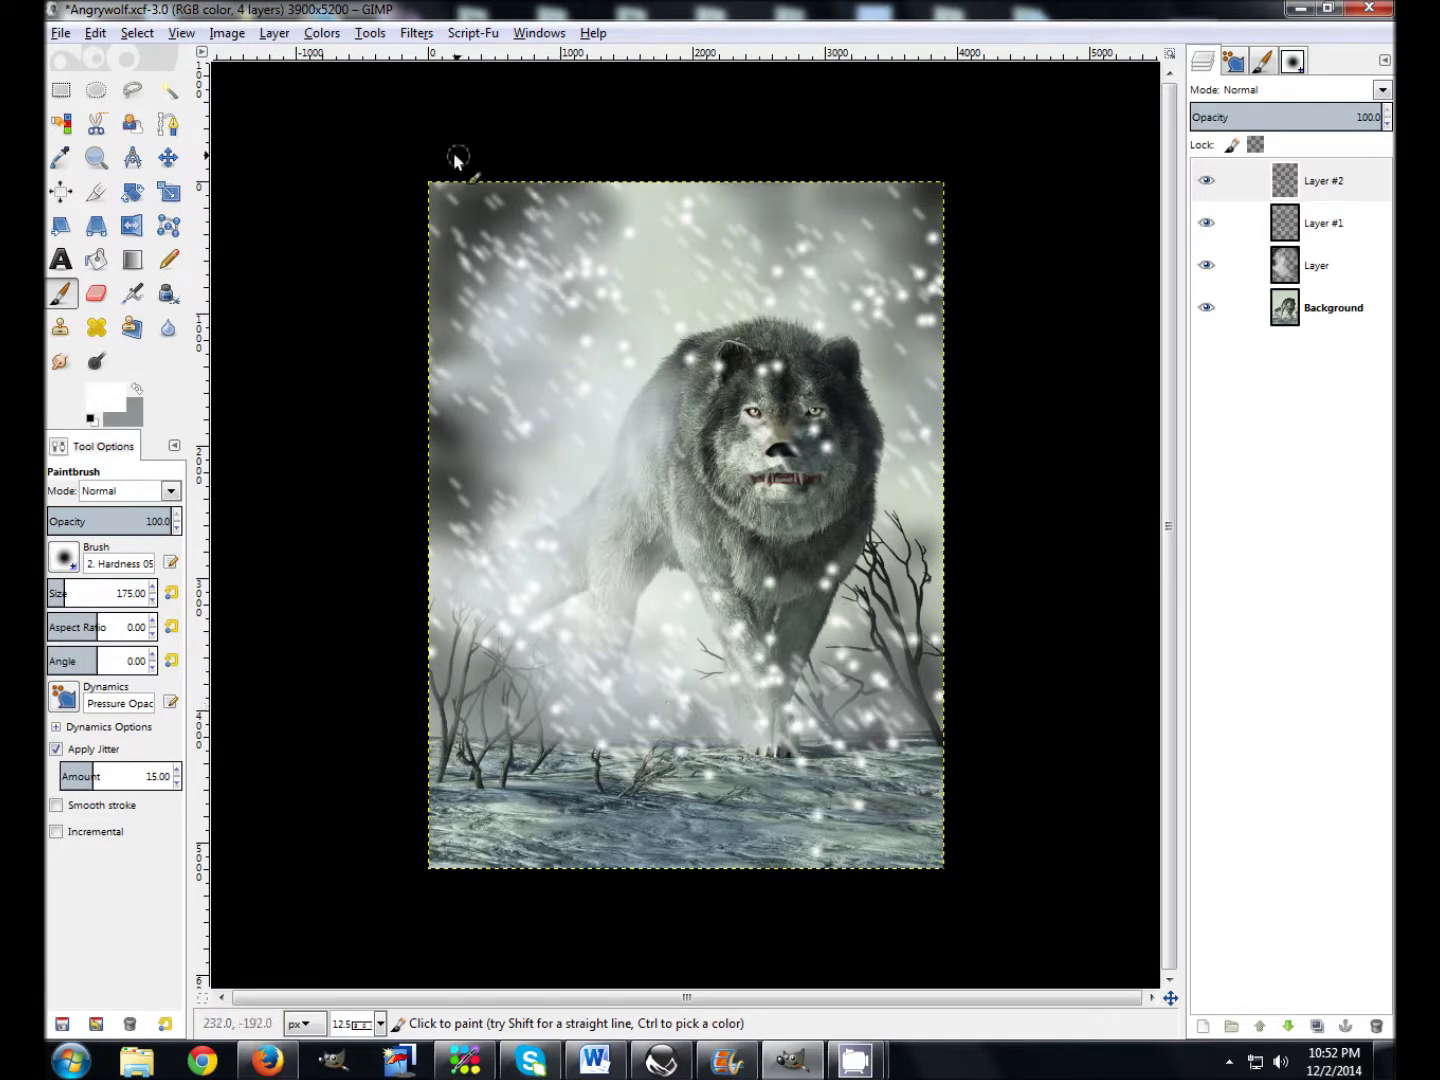
pyautogui.click(445, 240)
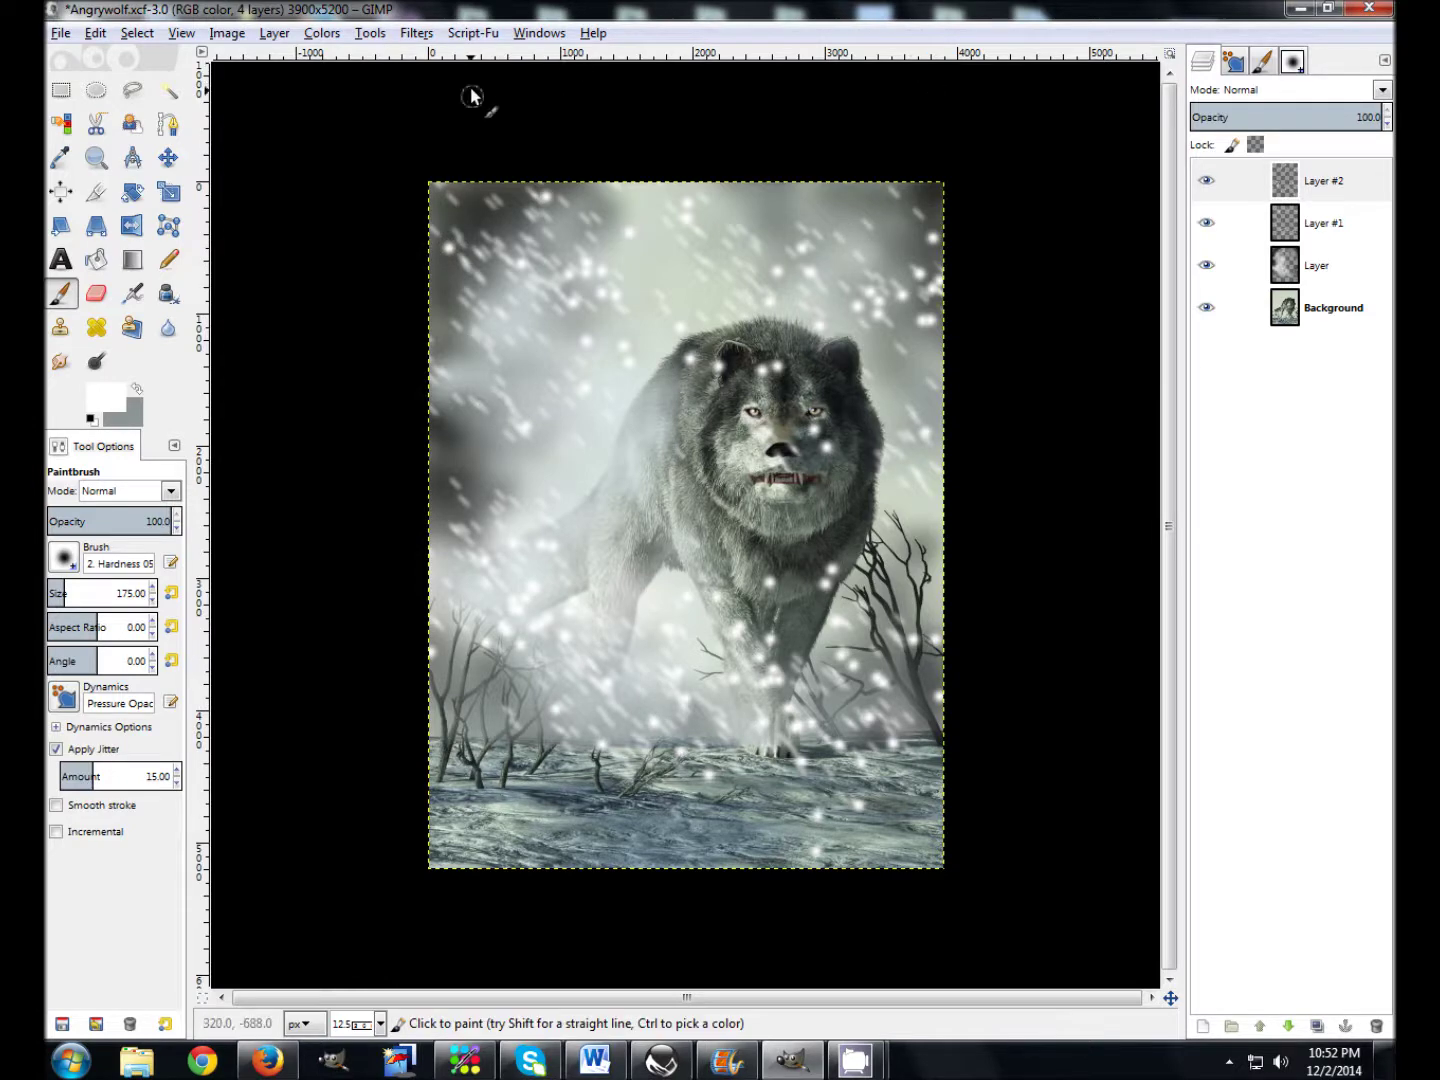
# Repeat the last Motion Blur on the layer with the larger snowflakes.
pyautogui.click(416, 34)
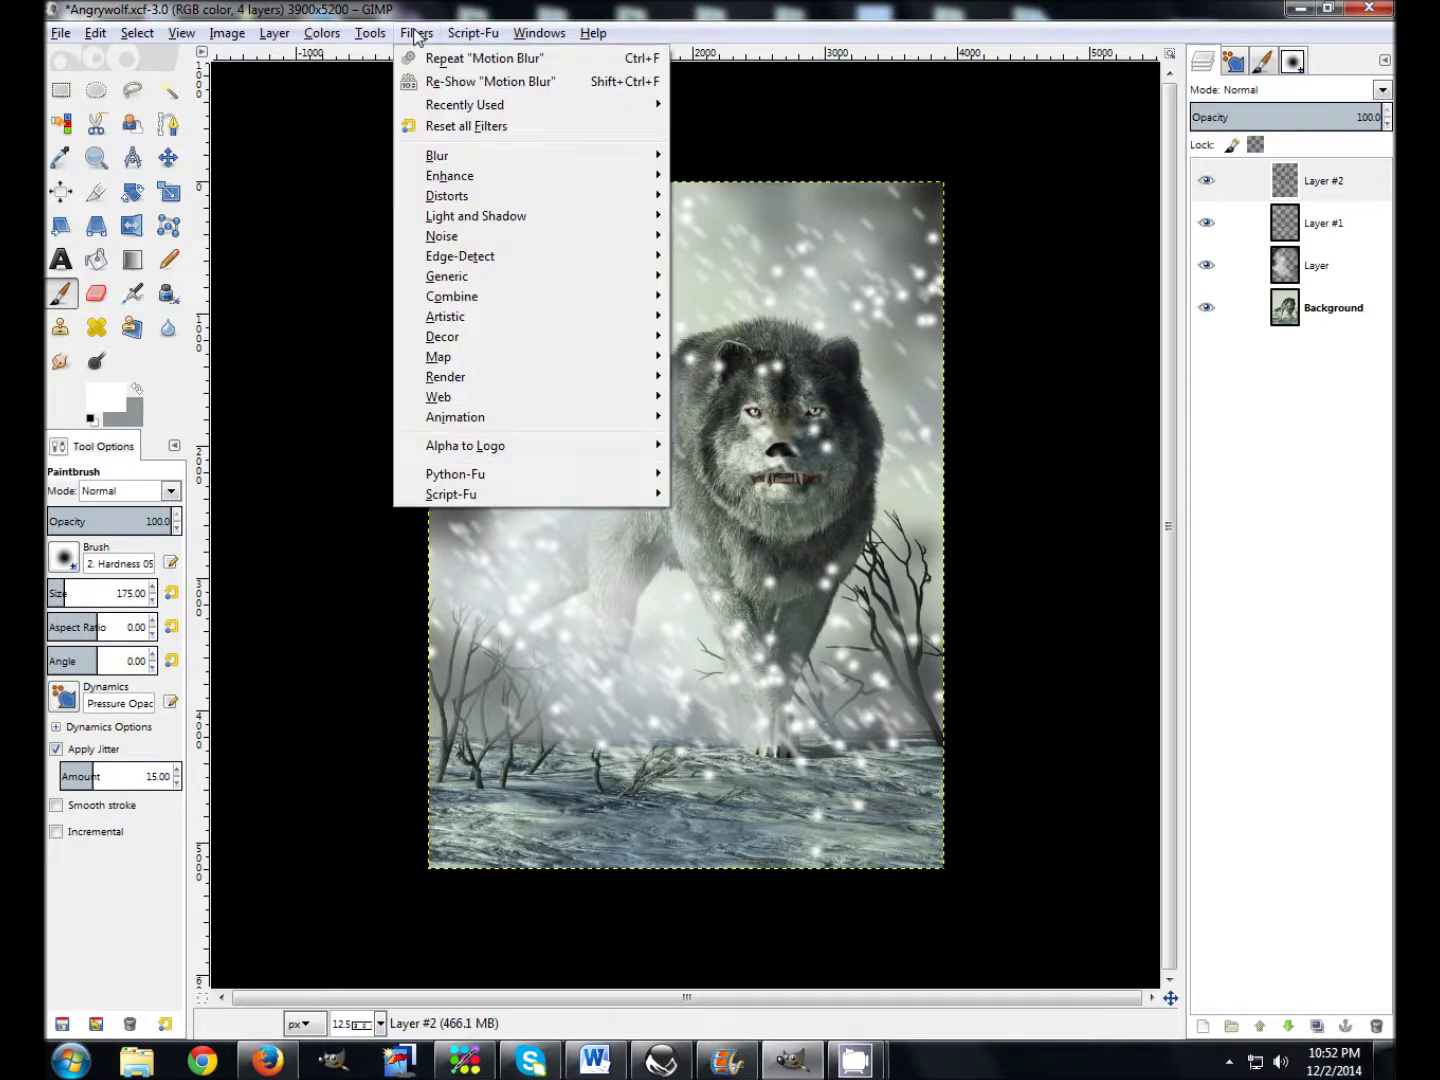
pyautogui.moveTo(521, 46)
pyautogui.click(448, 58)
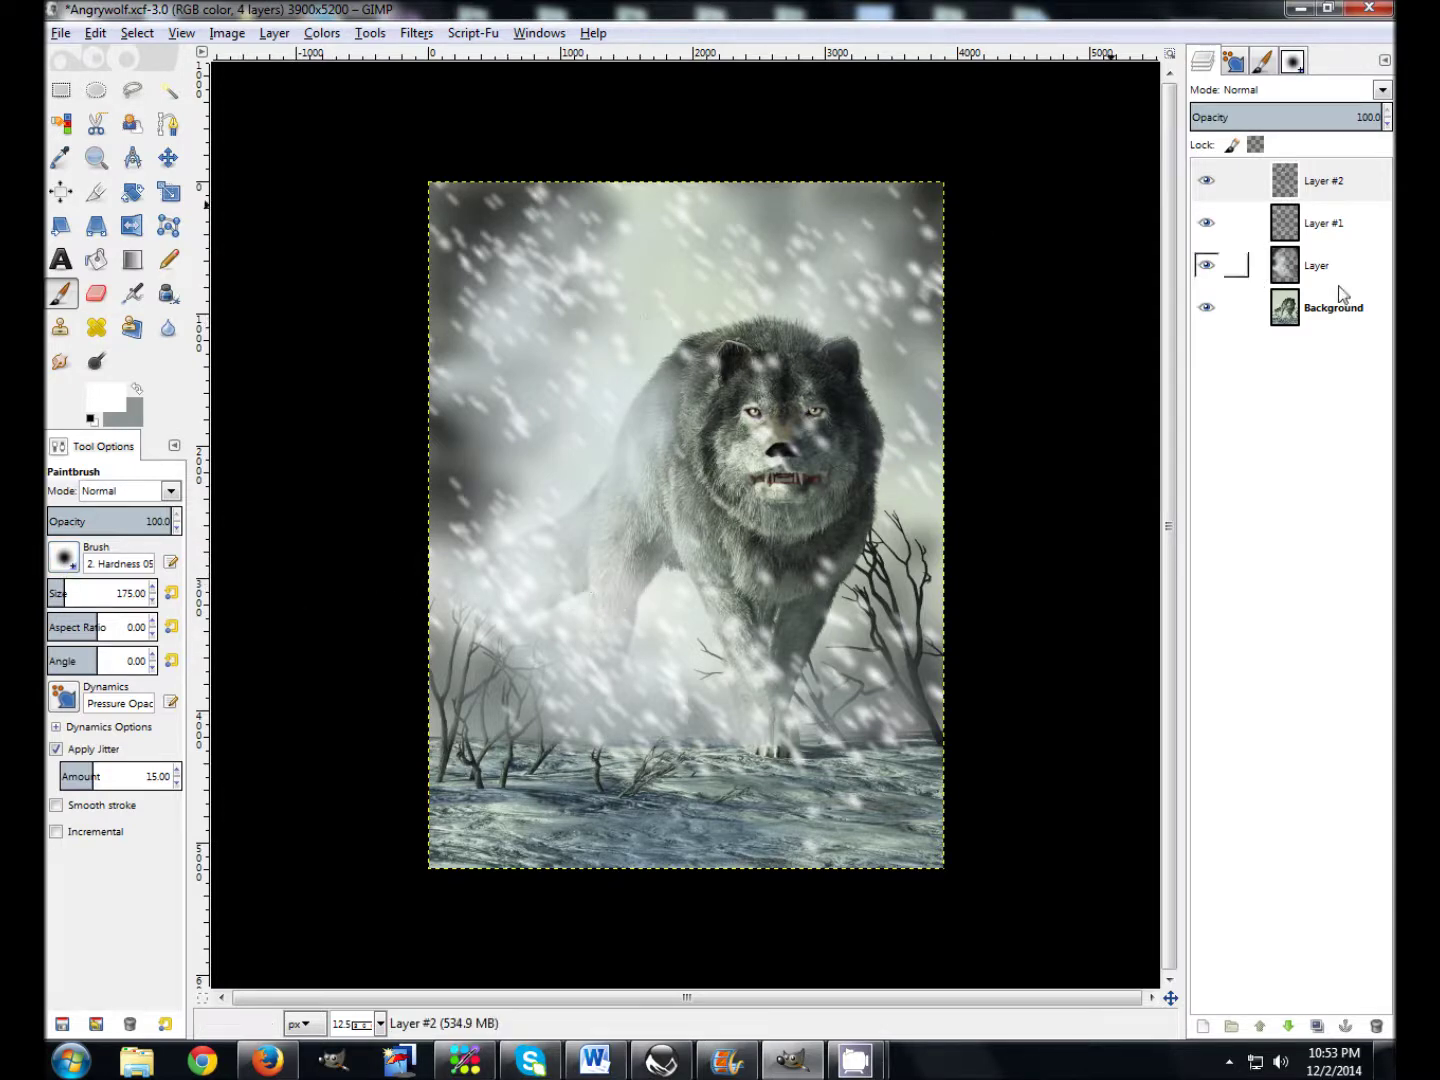
# Hide the mist layer and show it again to compare the picture without and with the mist.
pyautogui.click(1220, 265)
pyautogui.click(1207, 265)
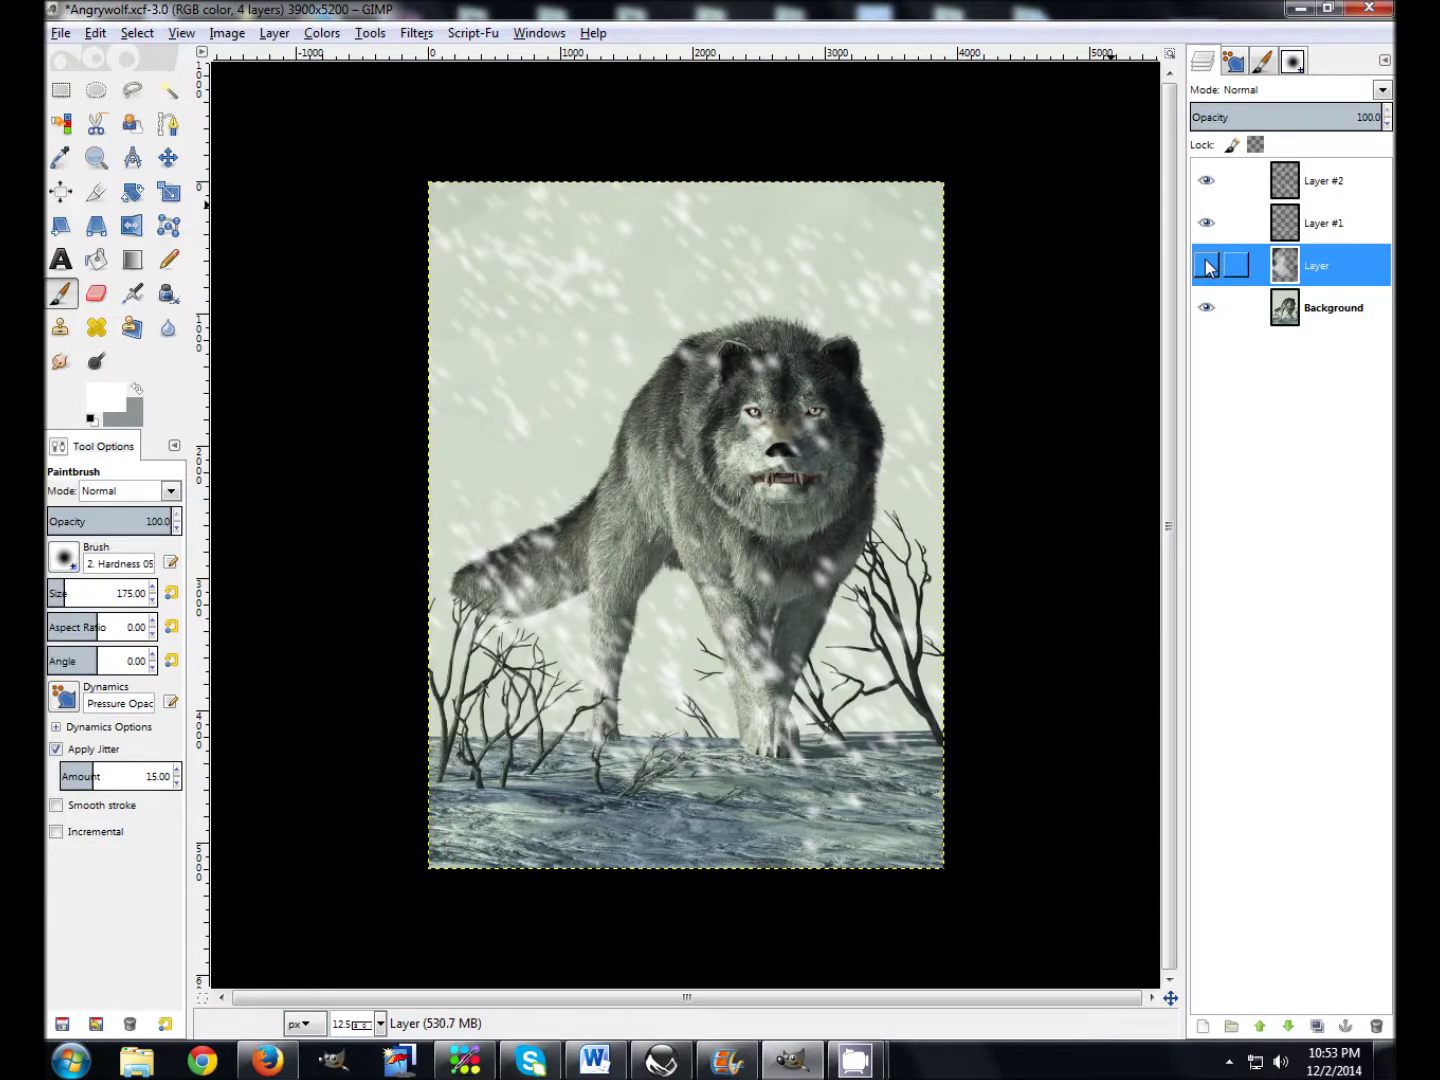
pyautogui.click(1208, 265)
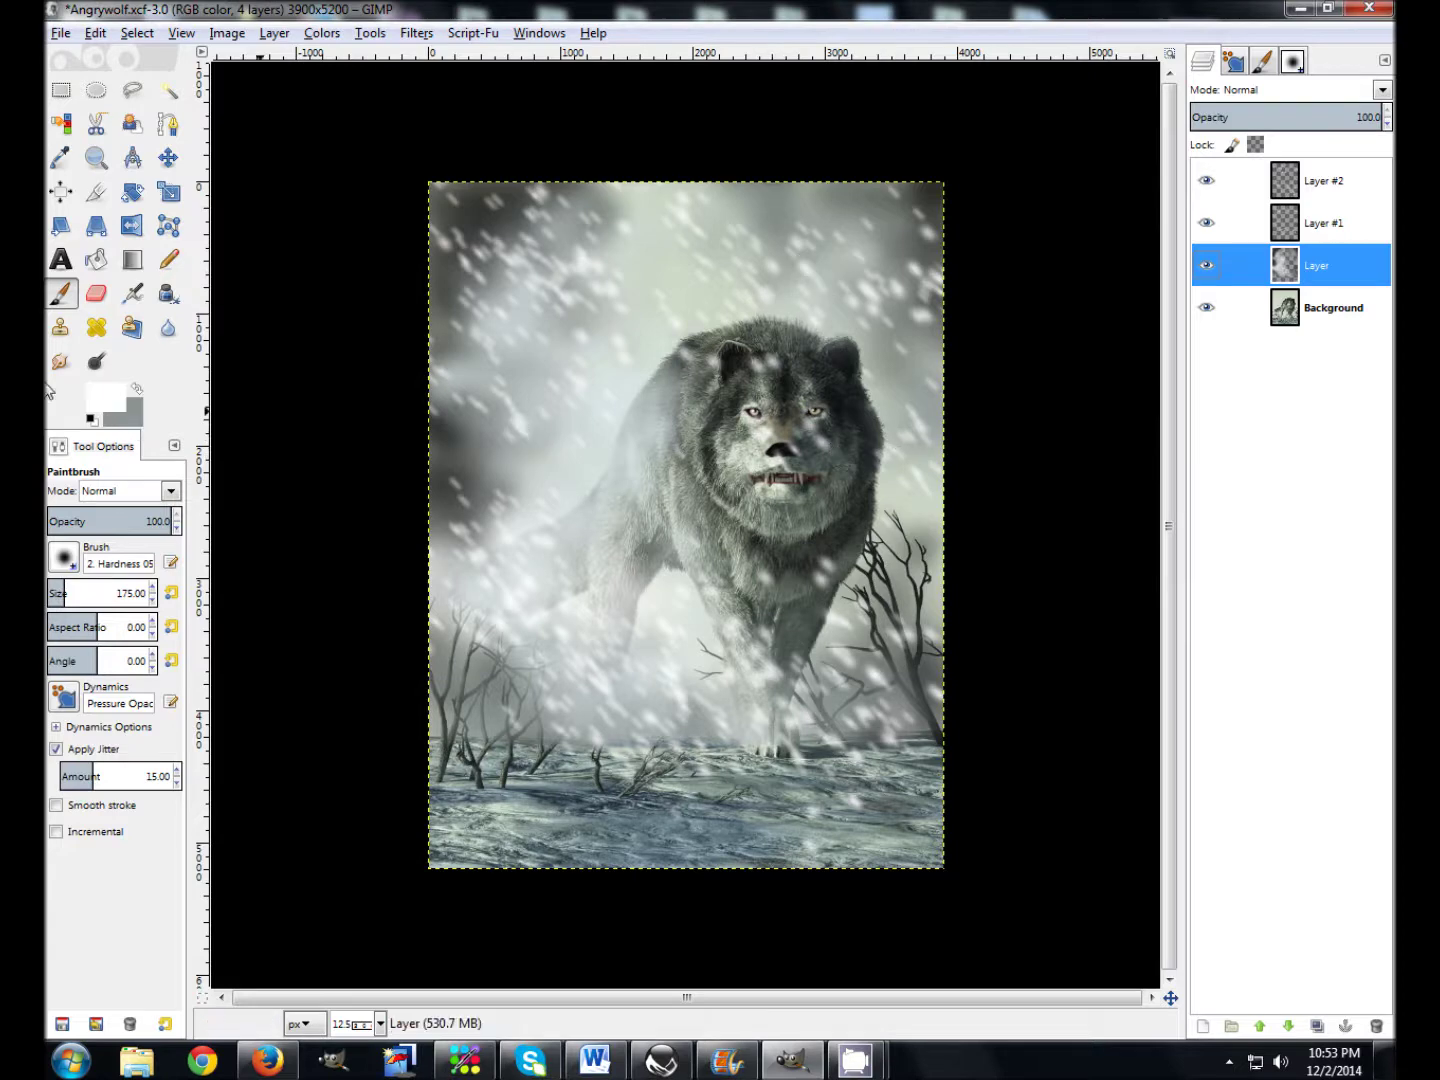
# Erase the large blurred snowflakes over the wolf's face on Layer #2 with the Eraser at size 175.
pyautogui.click(95, 292)
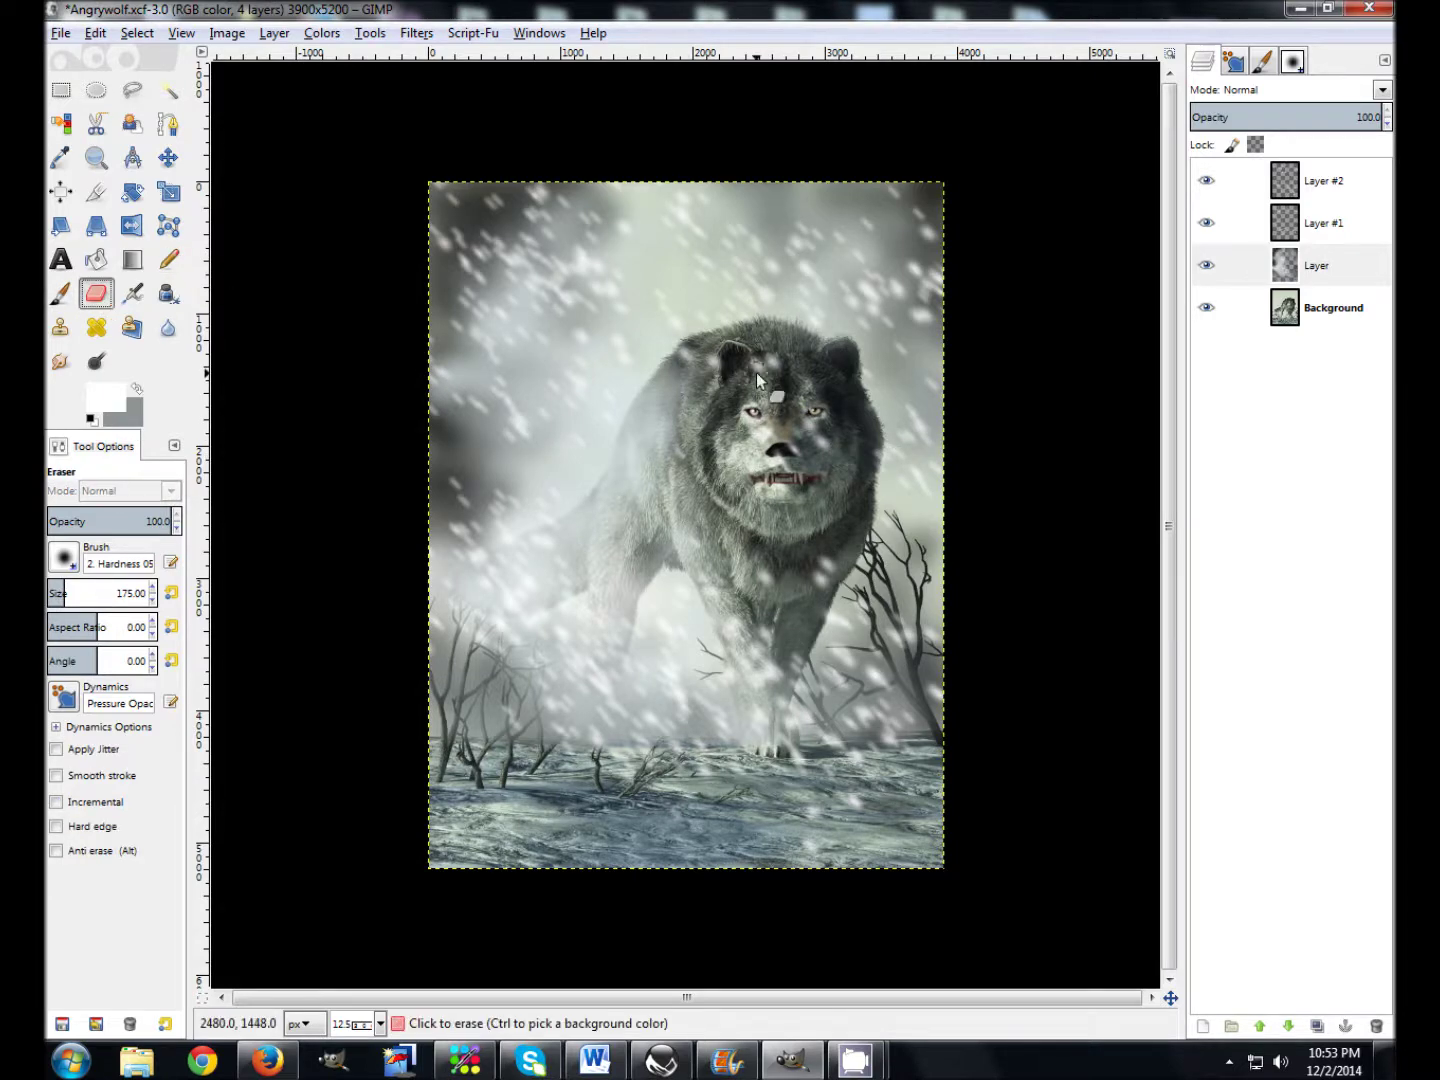
pyautogui.click(1312, 194)
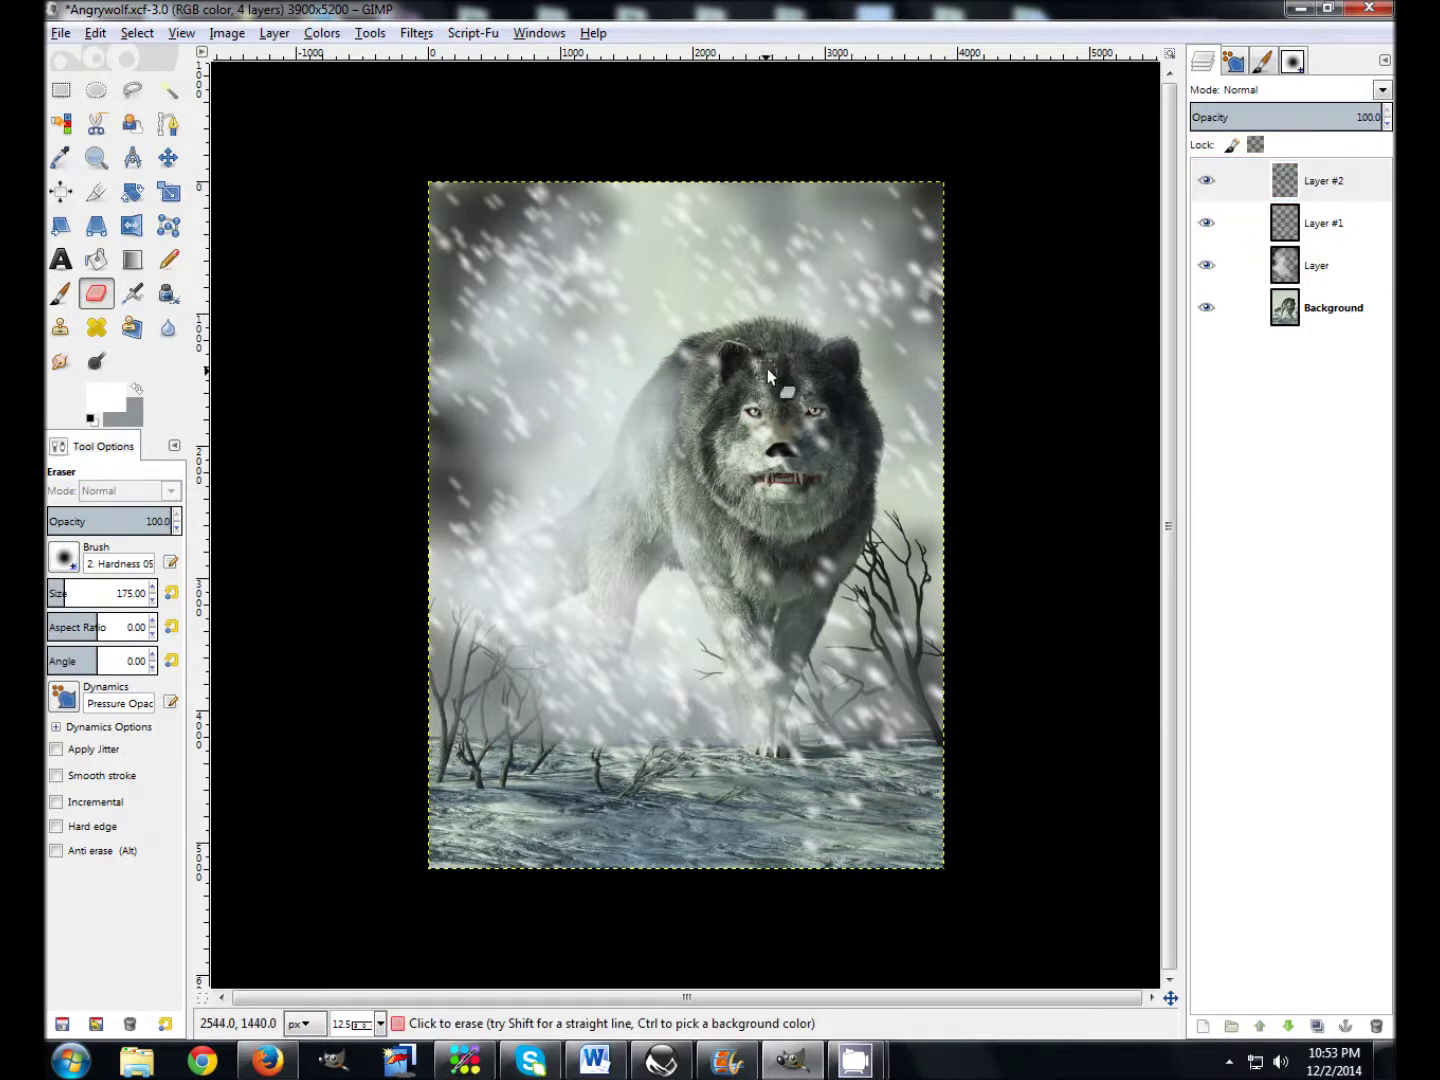
pyautogui.click(821, 443)
pyautogui.click(758, 455)
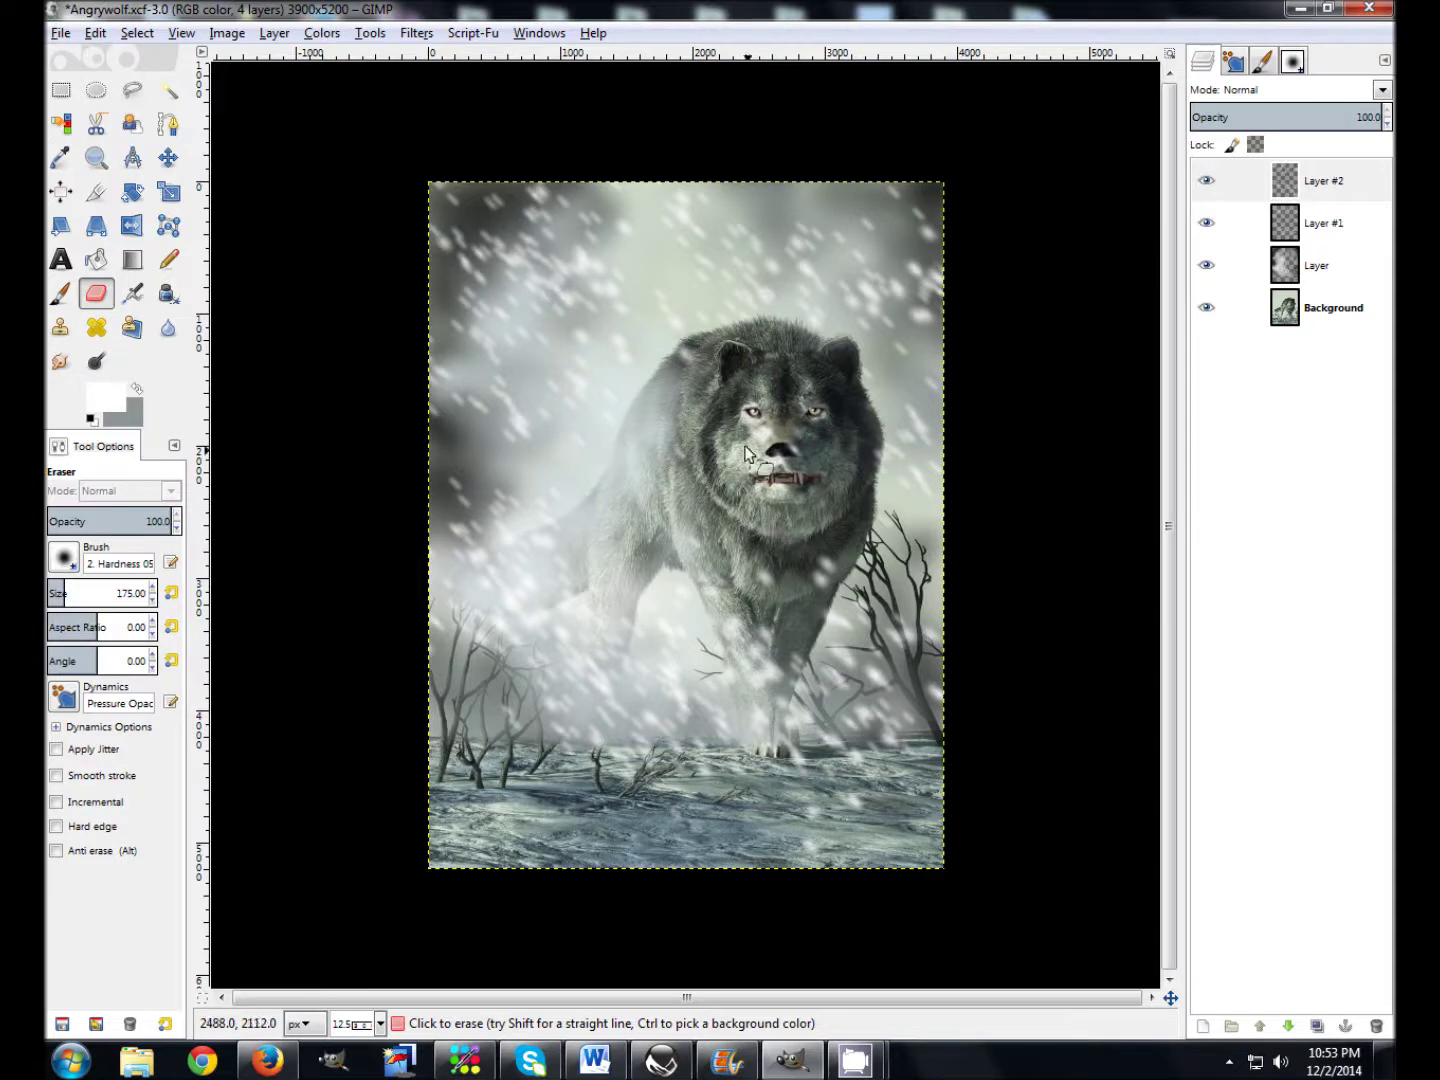
pyautogui.click(745, 412)
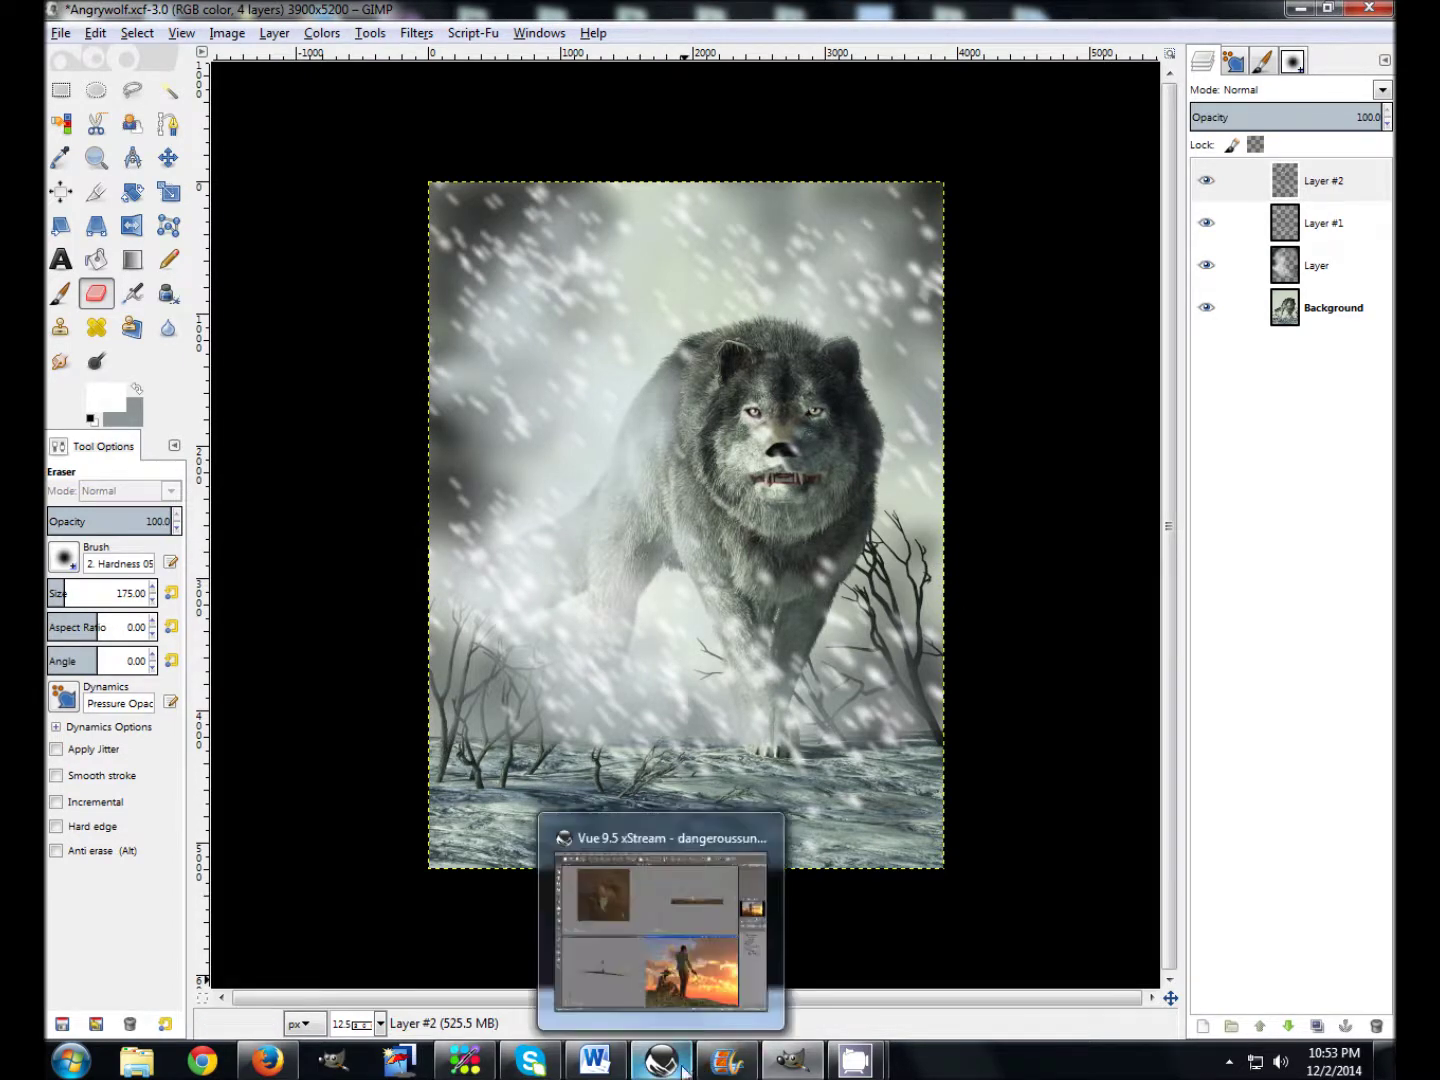
# Switch to Chrome, go to introvertartist.com and open the artist's gallery from the site.
pyautogui.click(201, 1066)
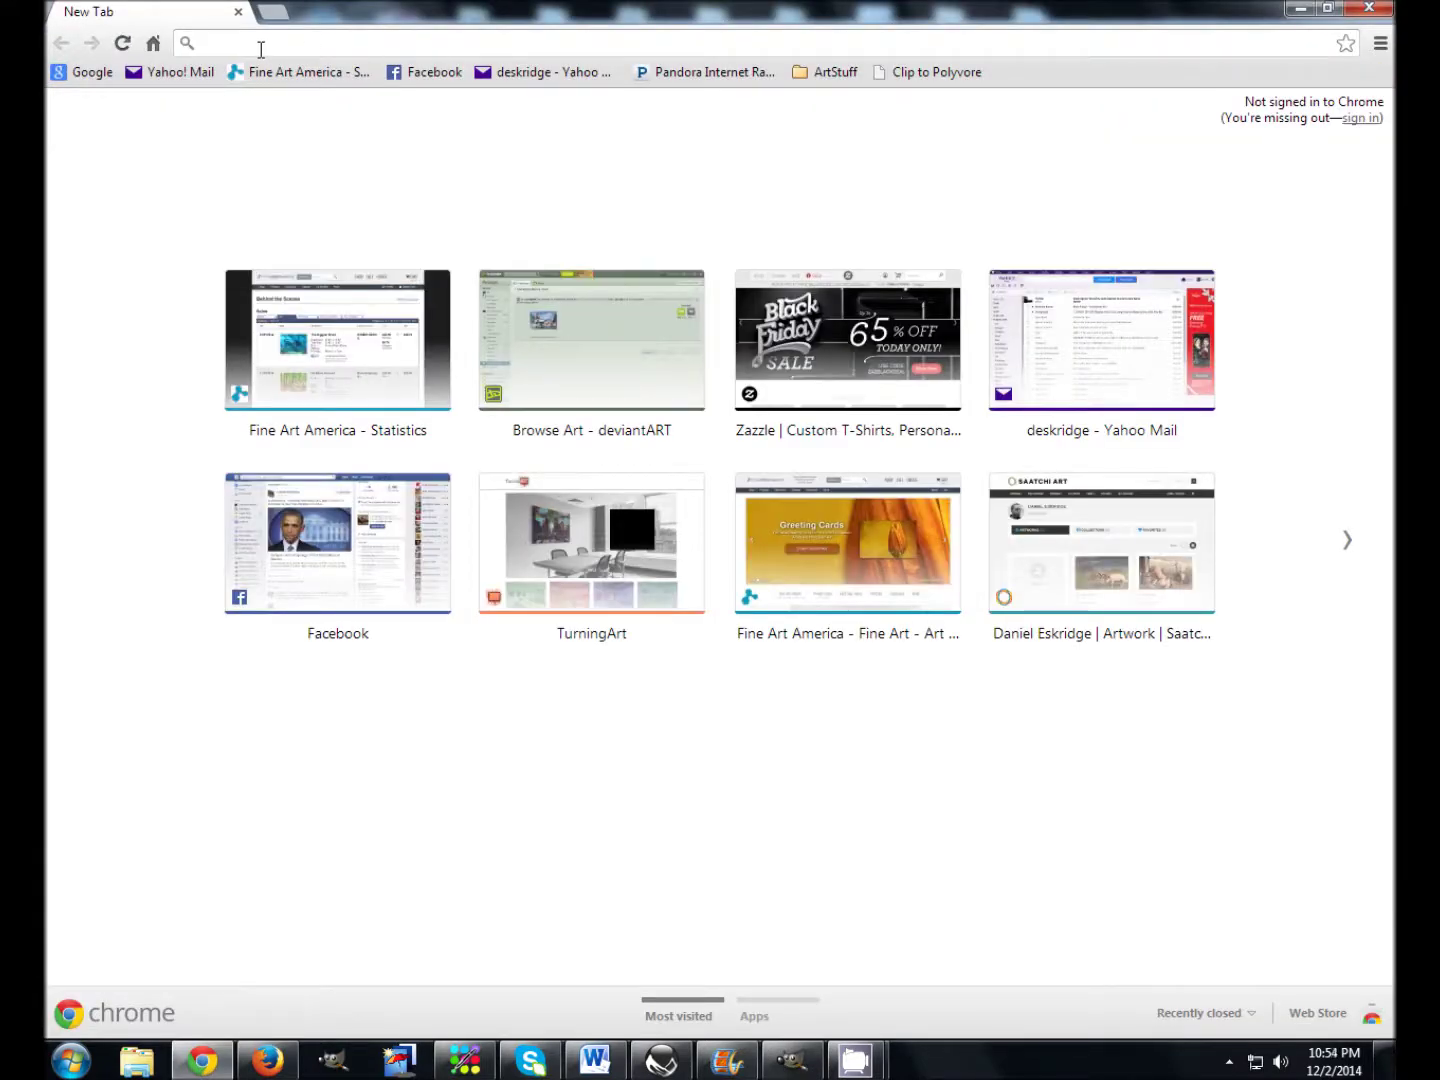
pyautogui.write('introvertartist.com')
pyautogui.press('Return')
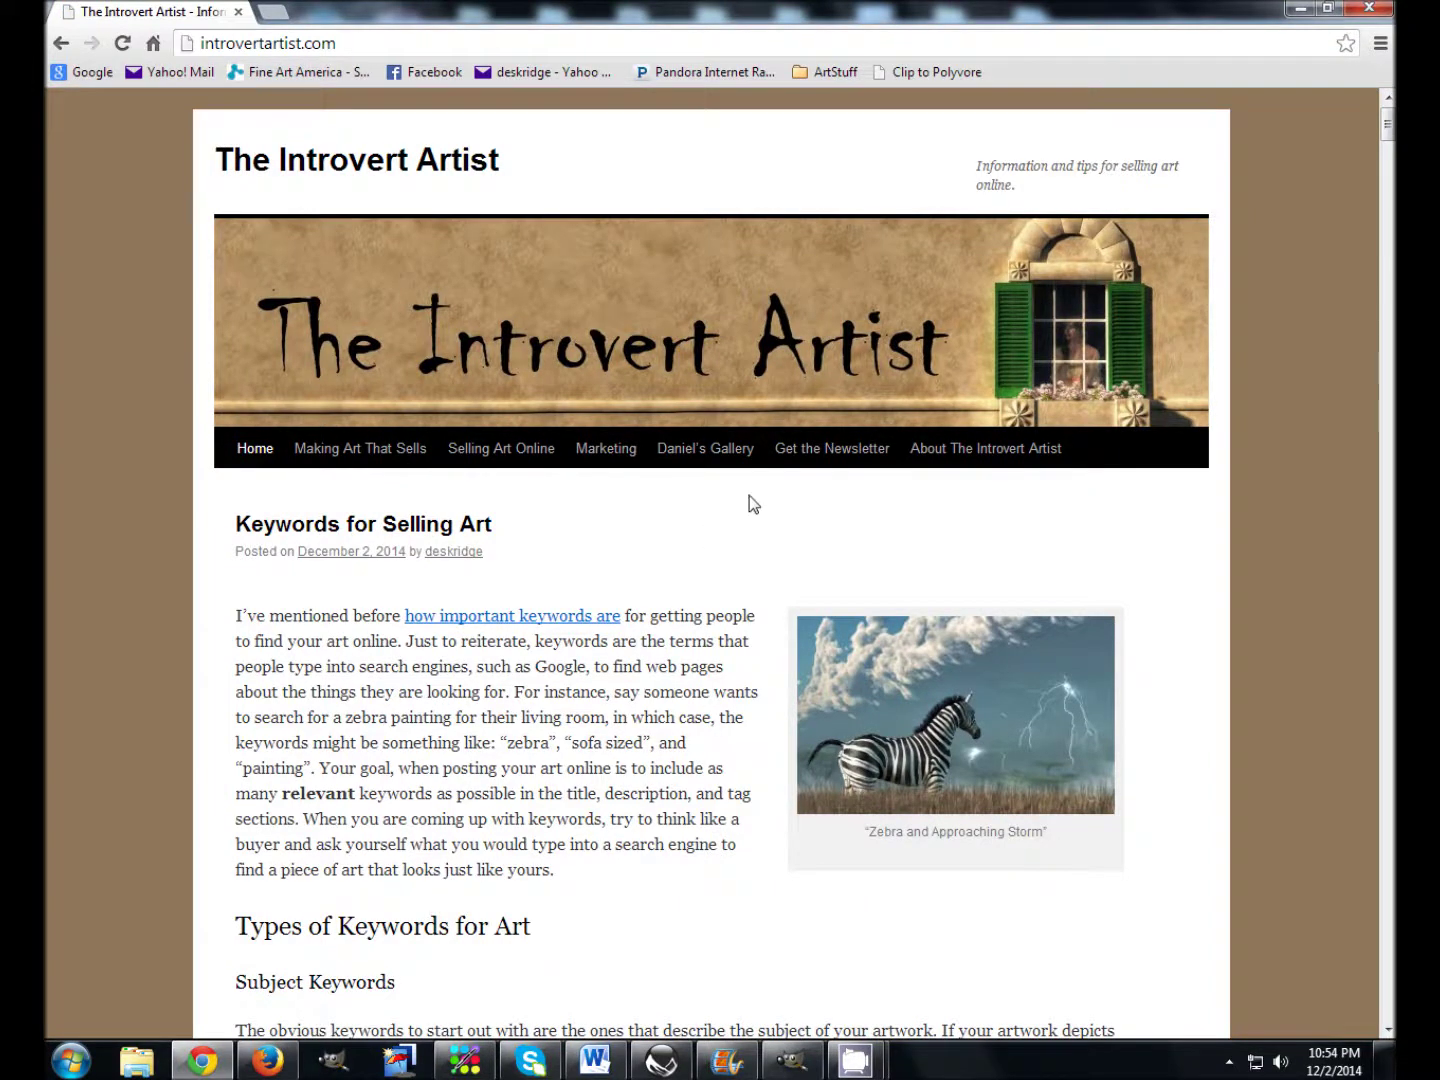
pyautogui.click(707, 463)
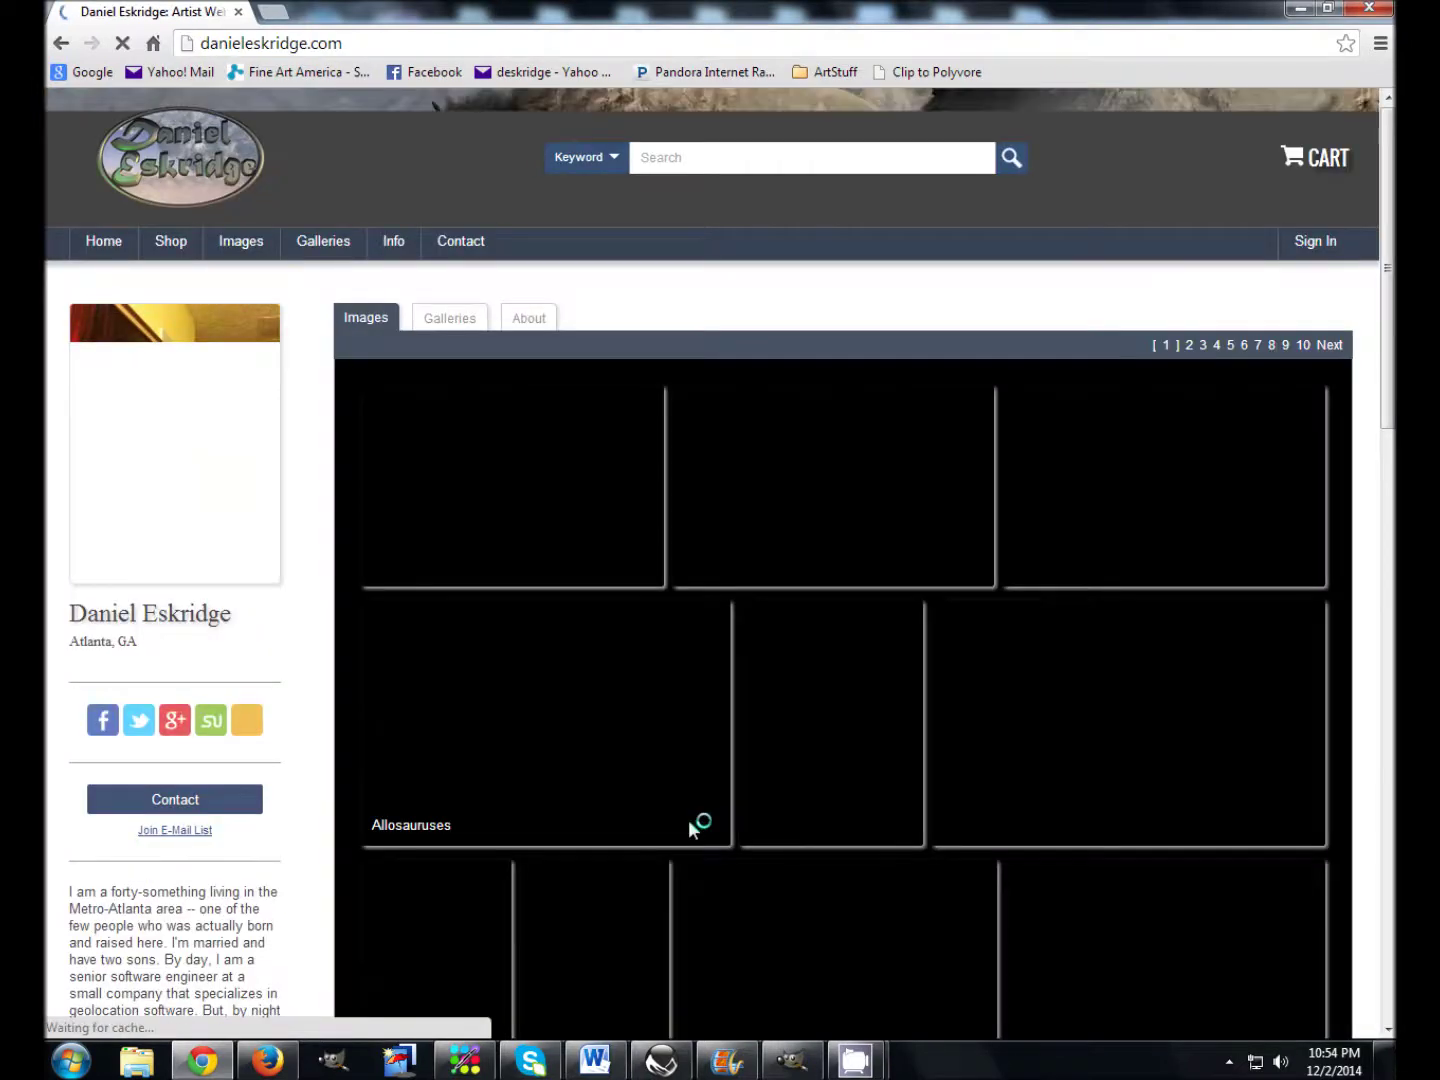